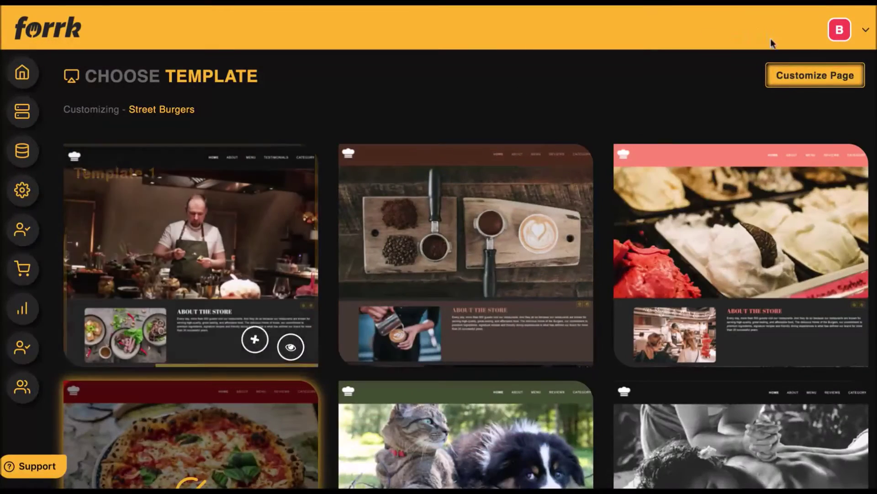
Step: Open the Street Burgers website page for customizing and expand its header settings
left_click(797, 76)
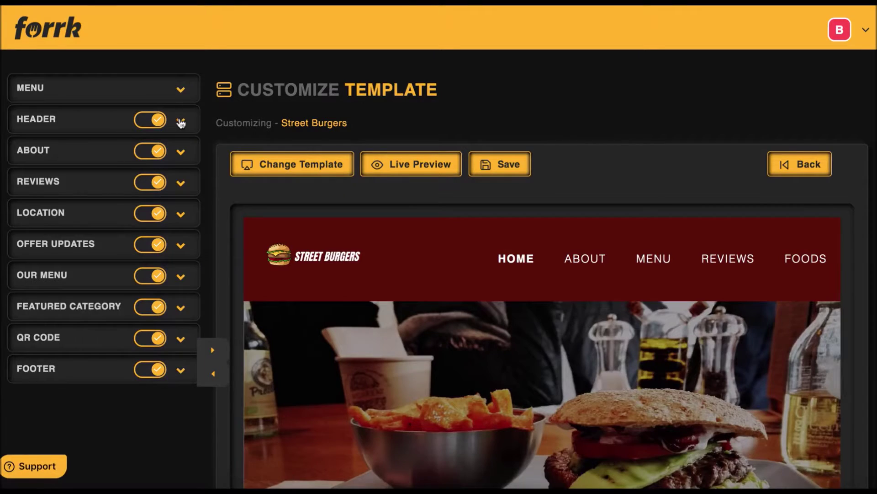
left_click(181, 123)
scroll(114, 204, "down", 5)
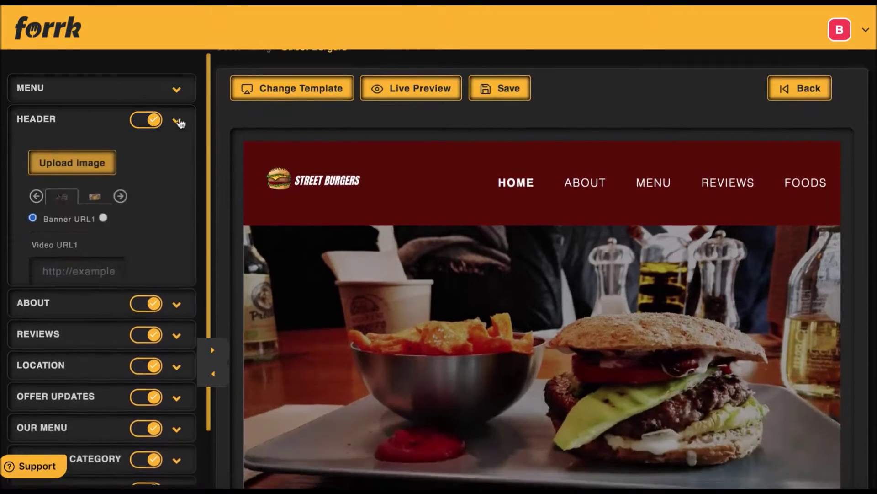
left_click(72, 96)
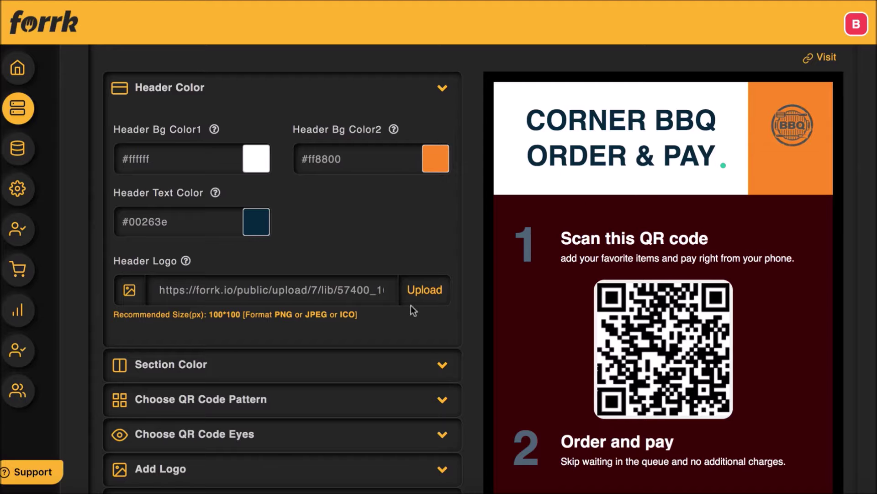
scroll(410, 305, "down", 9)
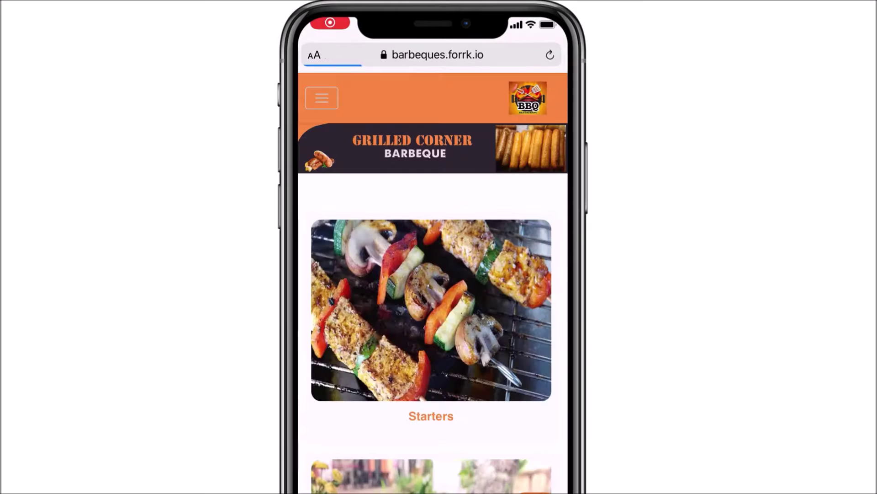
Step: Open the Starters category on the barbeque store's menu and select the Egg Fritatta variant for customizing
scroll(433, 297, "down", 3)
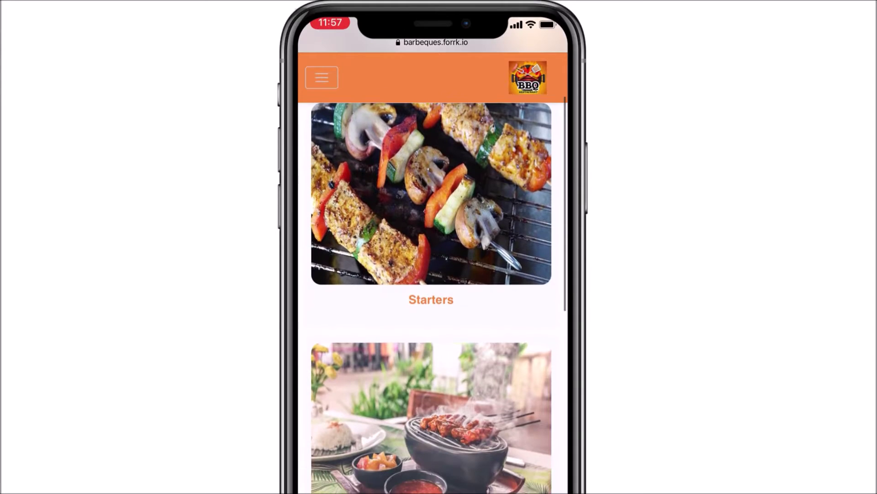
left_click(431, 299)
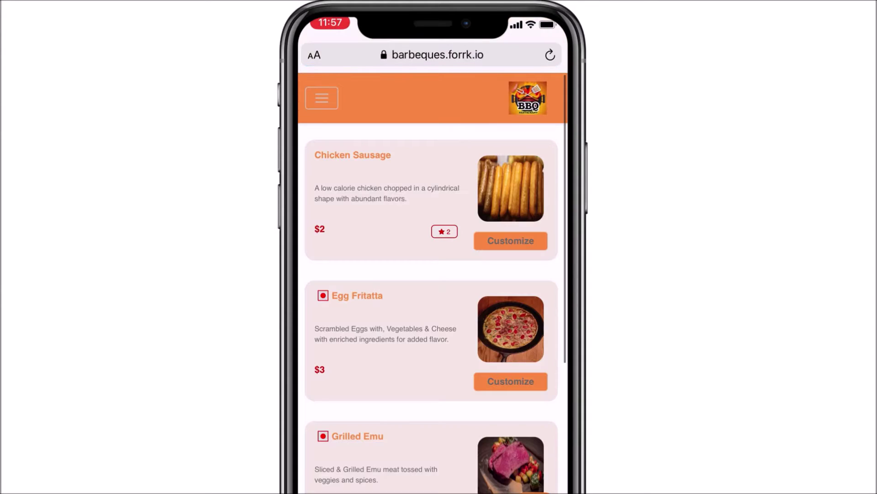
left_click(510, 381)
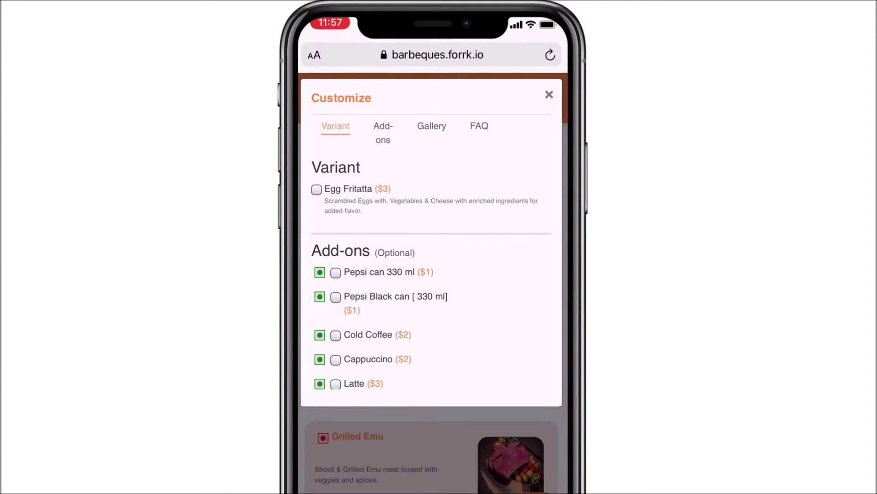
left_click(317, 189)
left_click(519, 410)
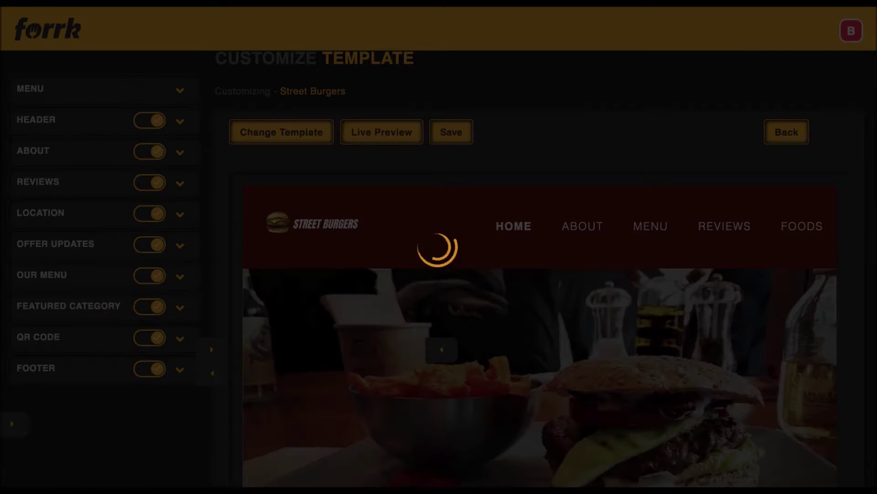
Step: Show the header settings of the Street Burgers website template again
scroll(371, 156, "up", 1)
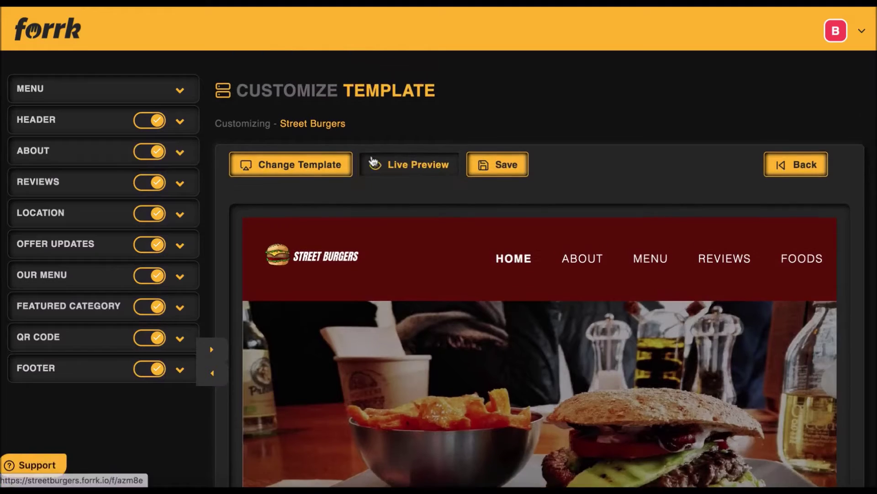
left_click(181, 123)
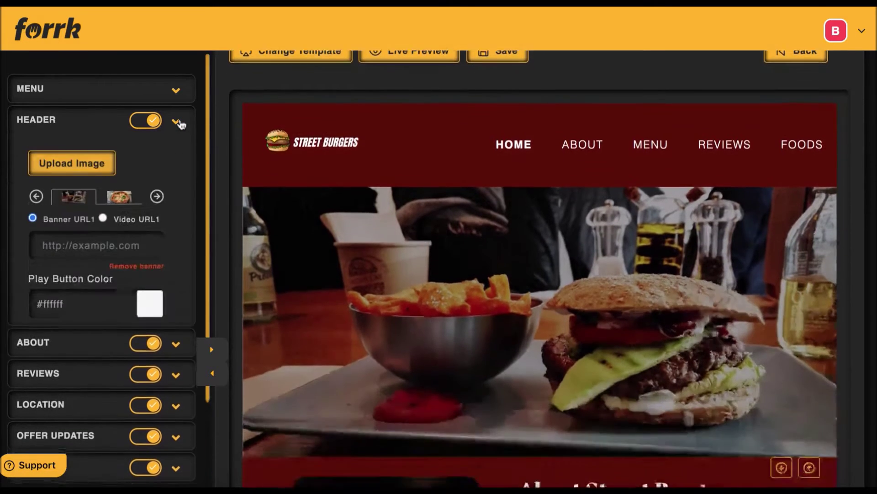
scroll(172, 165, "down", 1)
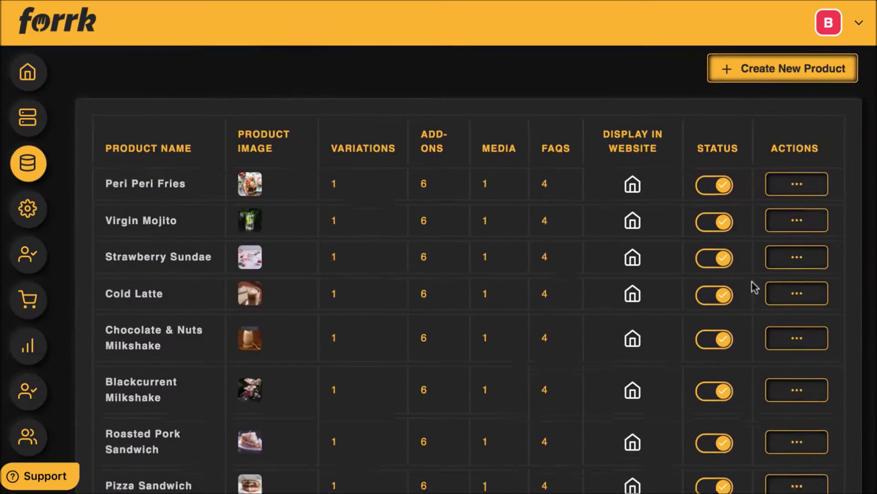
Step: Open the Chili Cheese Sandwich product for editing and look over its product details
scroll(752, 281, "down", 3)
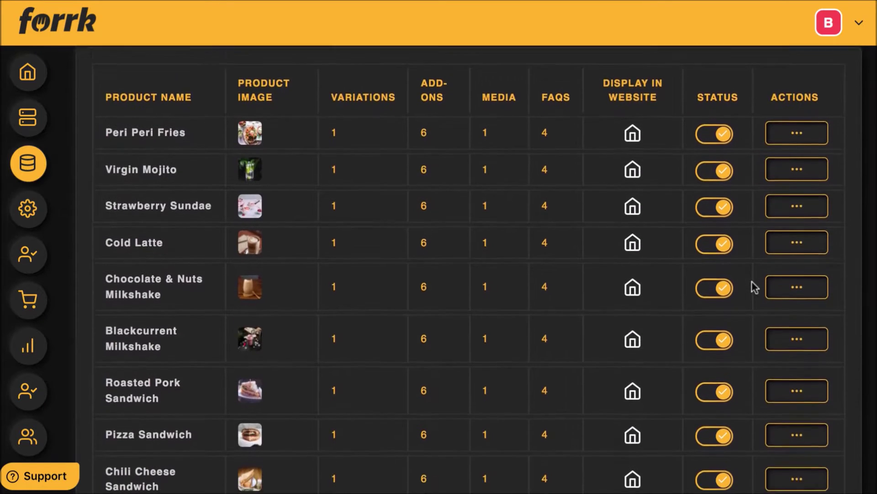
left_click(798, 440)
left_click(750, 392)
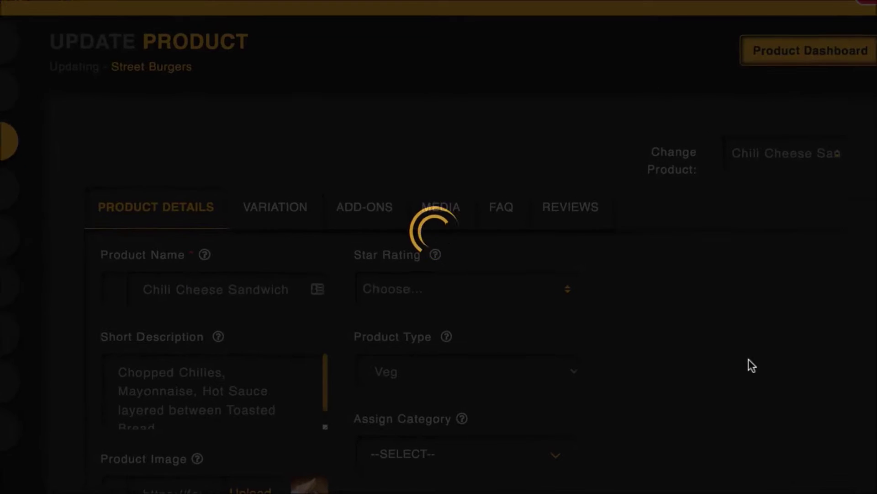
mouse_move(439, 314)
scroll(438, 306, "down", 3)
scroll(438, 306, "up", 3)
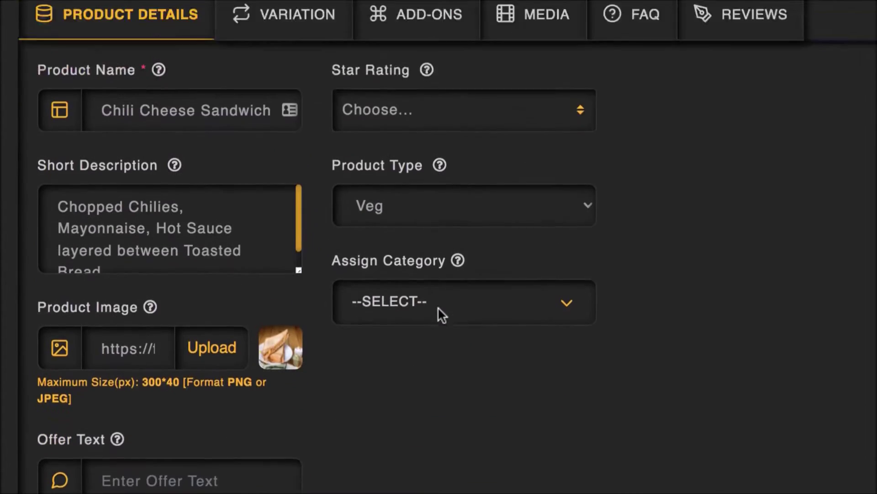
Step: Add a blank second variation to the Chili Cheese Sandwich and open the product's add-ons
left_click(304, 148)
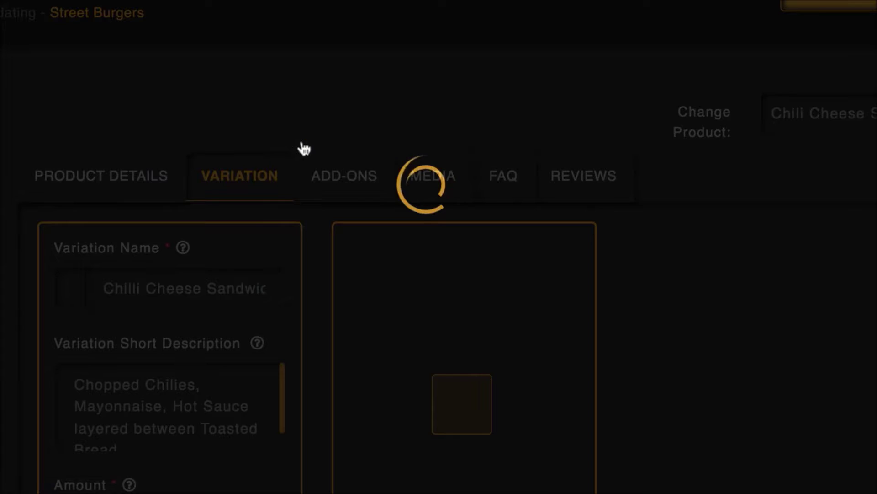
scroll(327, 212, "down", 4)
left_click(461, 241)
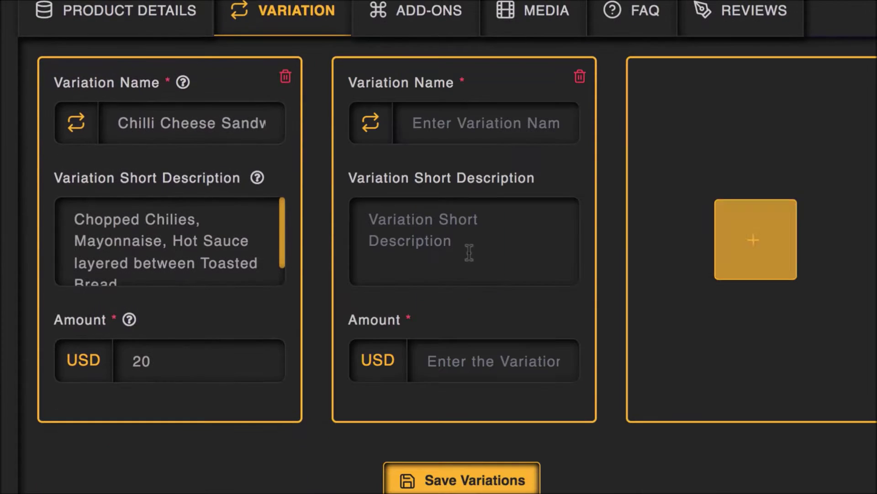
left_click(430, 27)
scroll(434, 87, "down", 3)
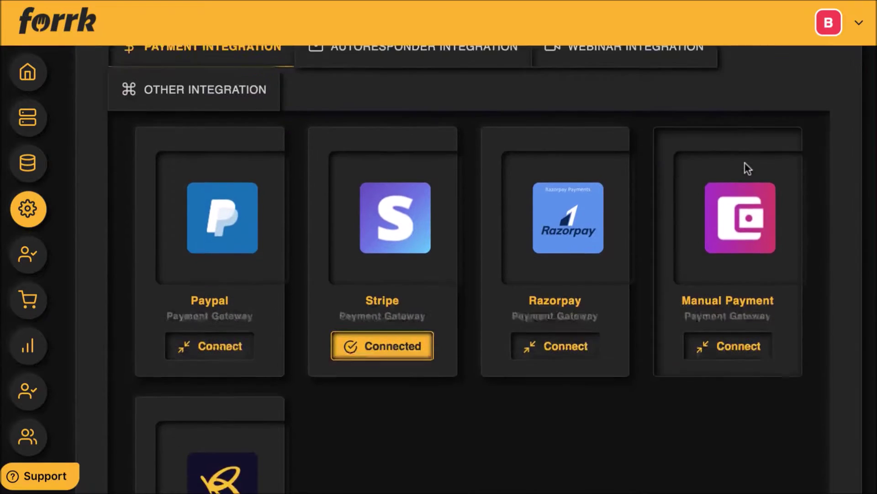
Step: Display the live orders of the Street Burgers store and expand the listed order
scroll(746, 167, "down", 3)
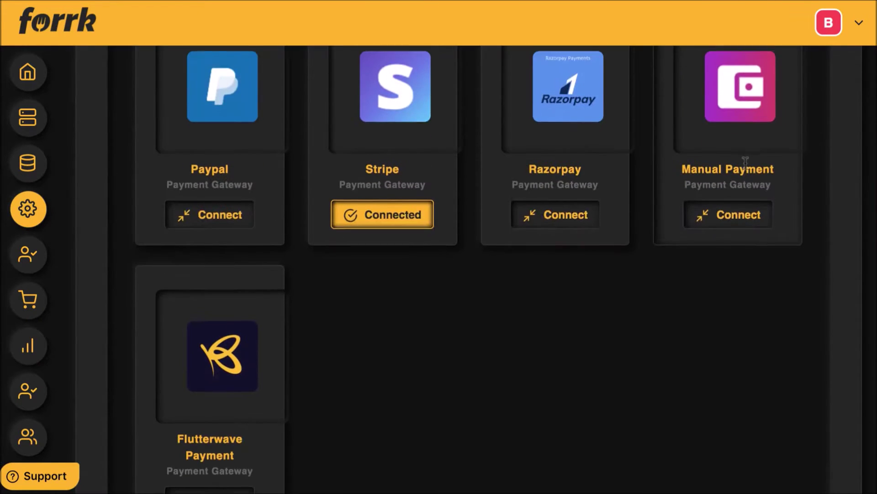
scroll(375, 344, "up", 3)
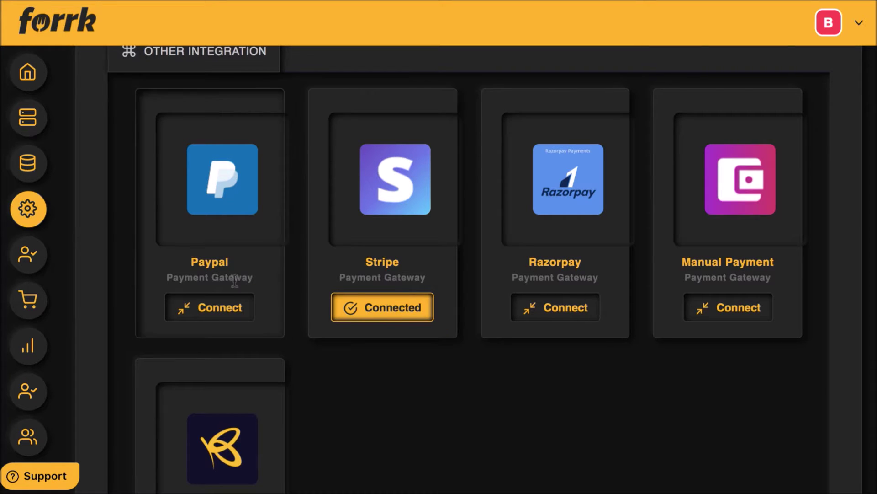
left_click(29, 302)
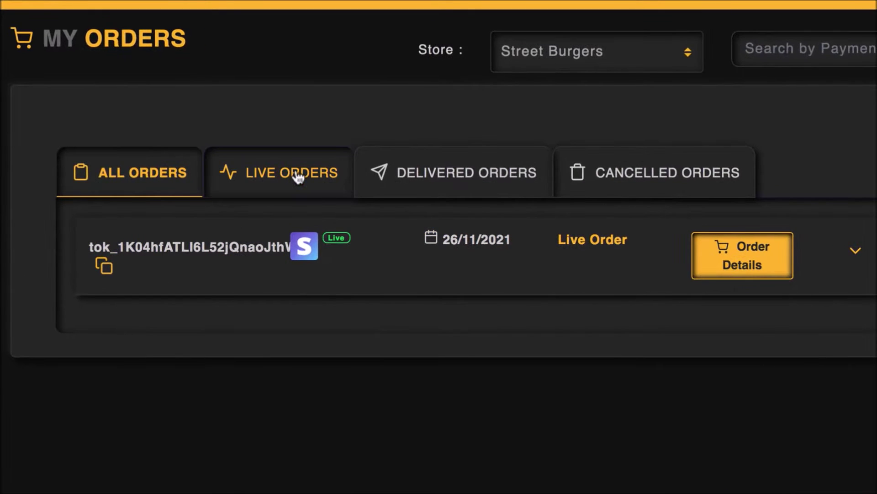
left_click(298, 177)
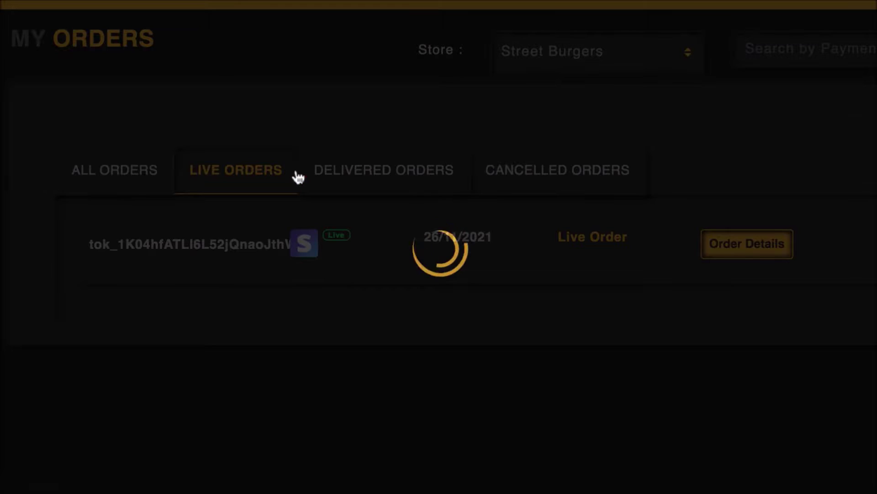
left_click(856, 252)
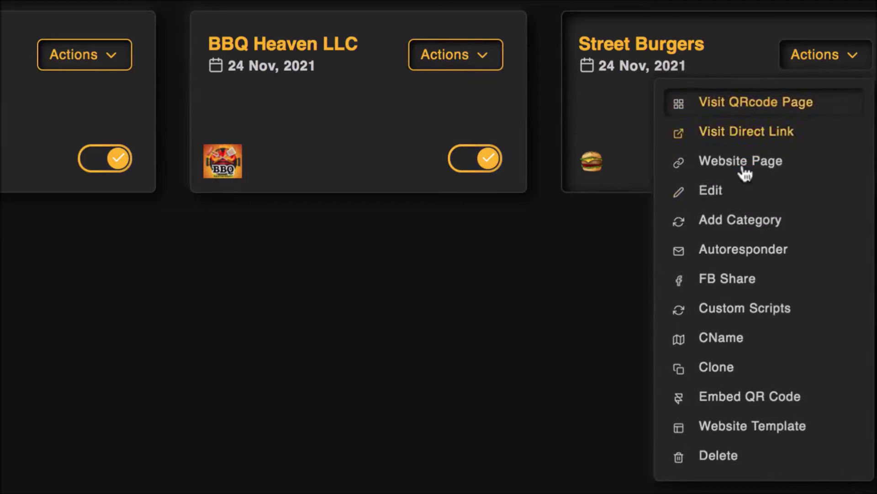
Step: Open the Street Burgers store for editing and bring up its QR code settings
left_click(728, 191)
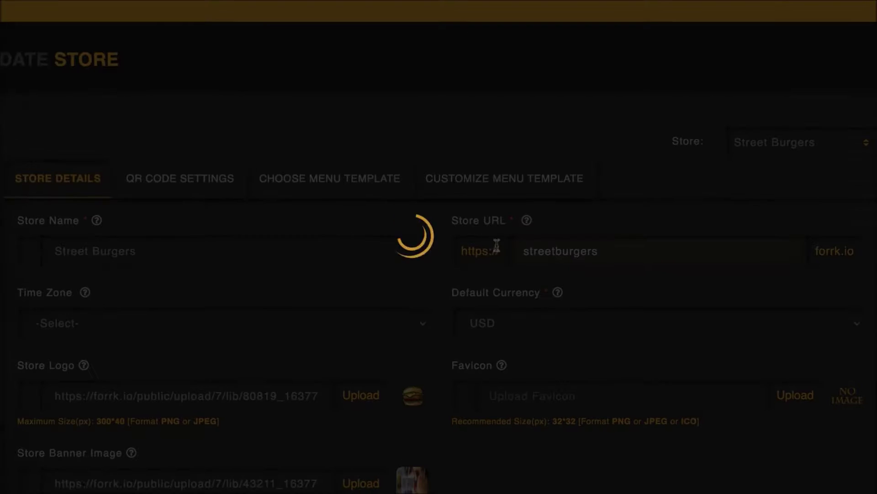
scroll(472, 245, "down", 2)
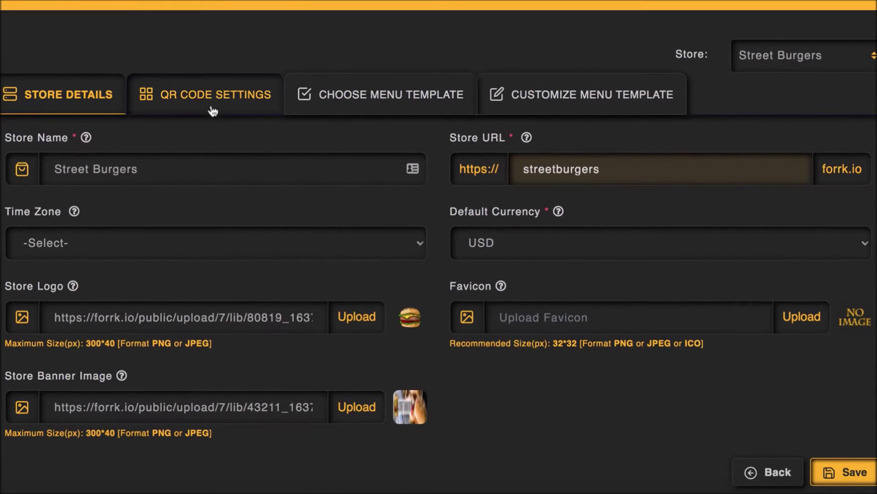
left_click(211, 109)
scroll(314, 196, "down", 5)
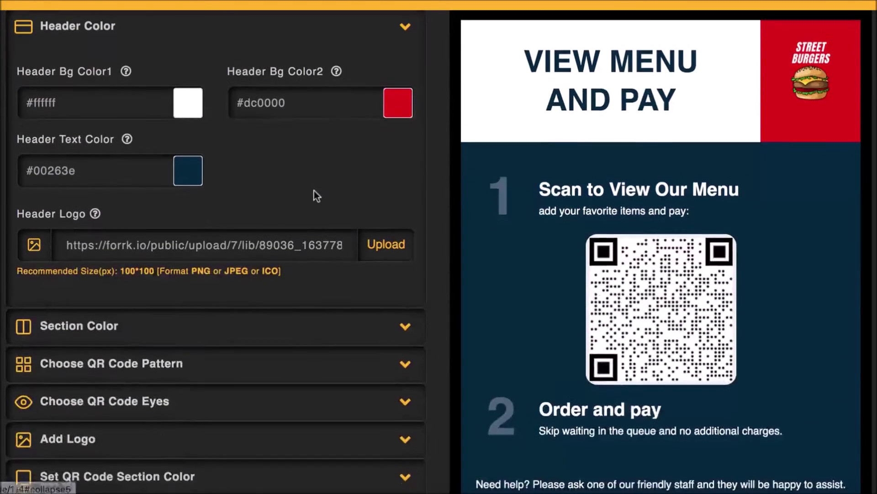
Step: Adjust the body color in the QR code page's section colors to another dark blue shade
left_click(217, 325)
scroll(320, 325, "down", 2)
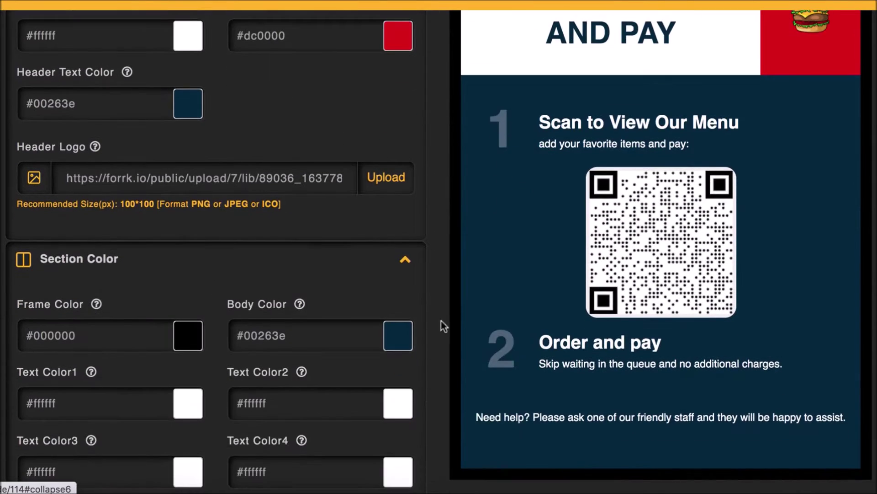
left_click(368, 334)
left_click_drag(392, 422, 389, 441)
Step: Open the menu template choices for the Street Burgers store
scroll(428, 302, "up", 7)
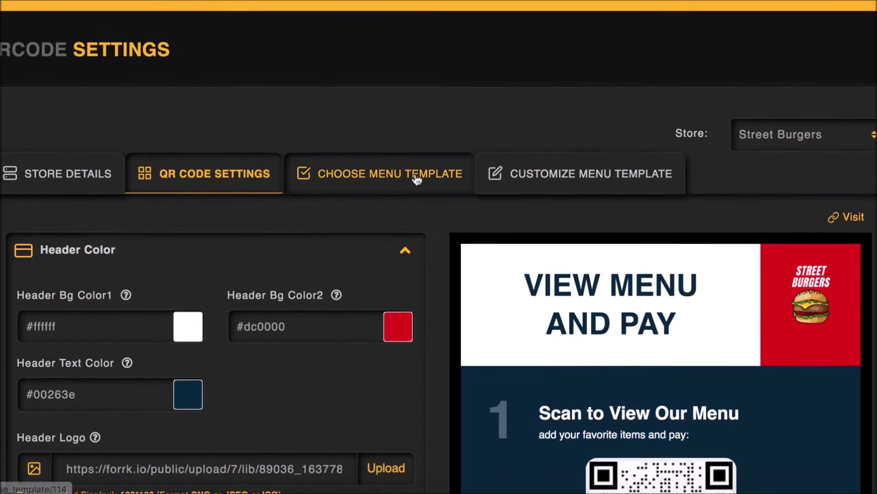
left_click(417, 178)
scroll(473, 372, "down", 1)
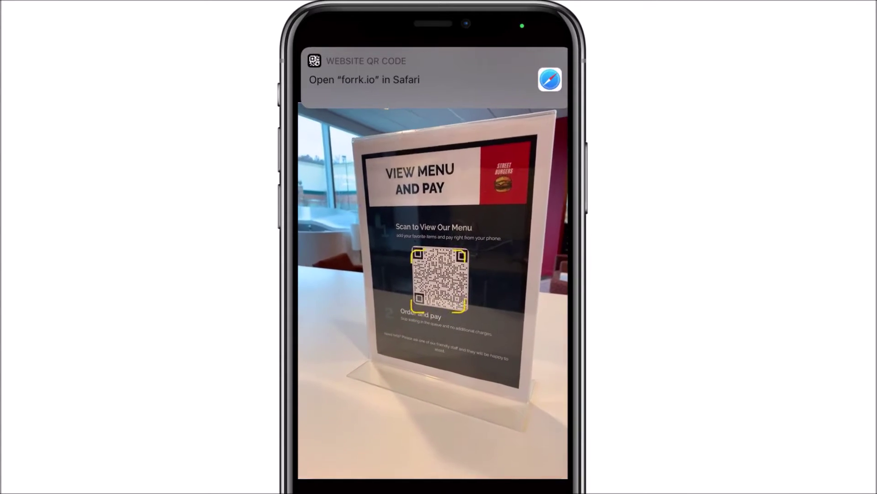
Step: Customize the Mint & Mayo Burger on the Street Burgers mobile menu by selecting its variant
scroll(437, 320, "down", 8)
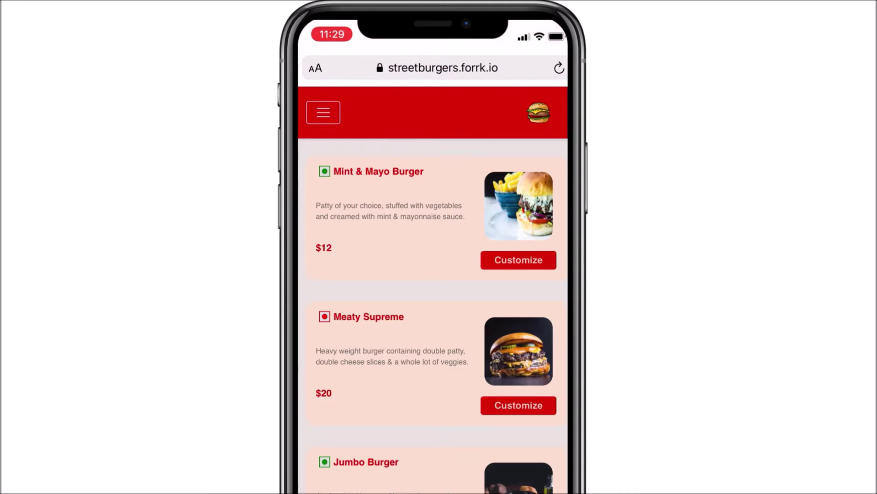
left_click(518, 259)
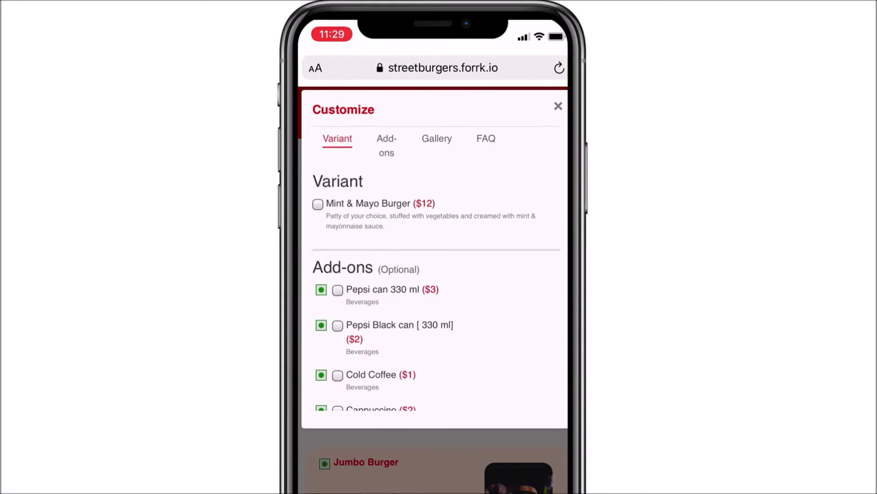
left_click(318, 207)
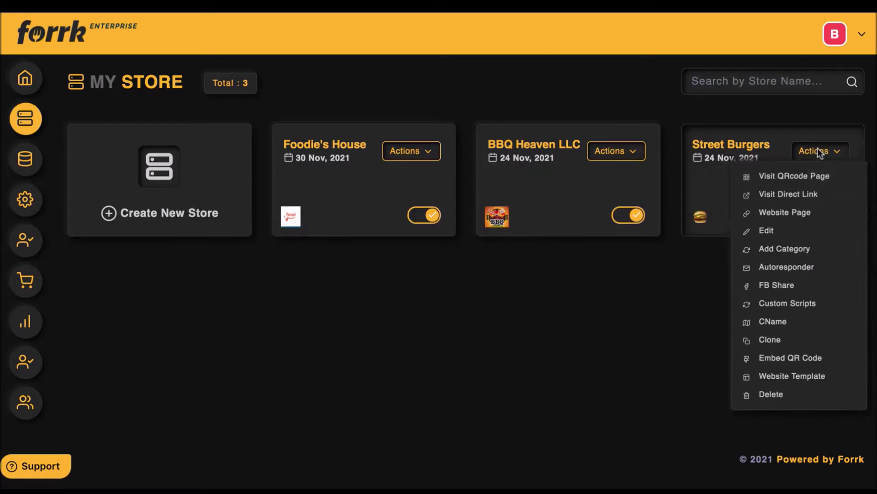
Step: Open the Street Burgers website template, browse the alternative templates and return to the page customizer
left_click(767, 380)
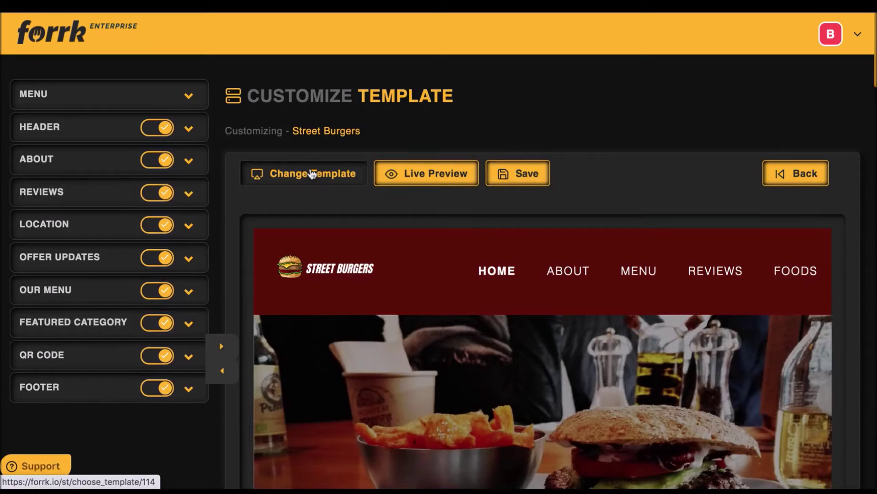
left_click(310, 173)
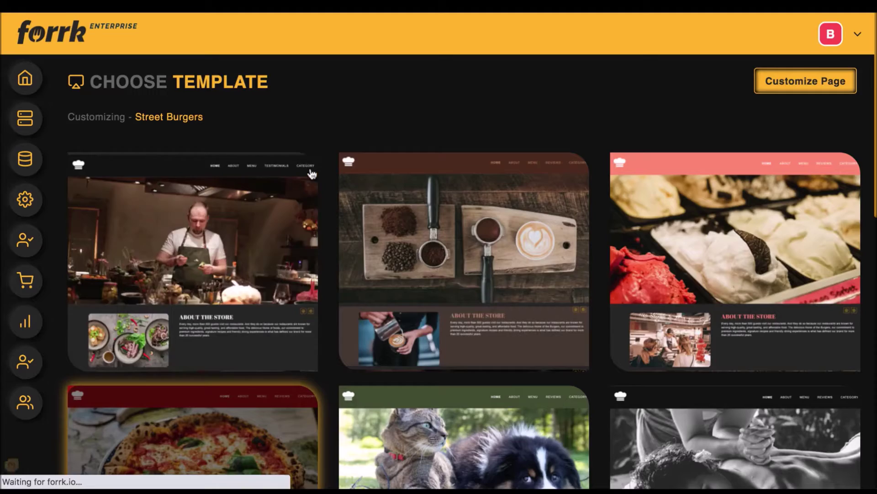
scroll(441, 267, "down", 2)
scroll(441, 267, "up", 2)
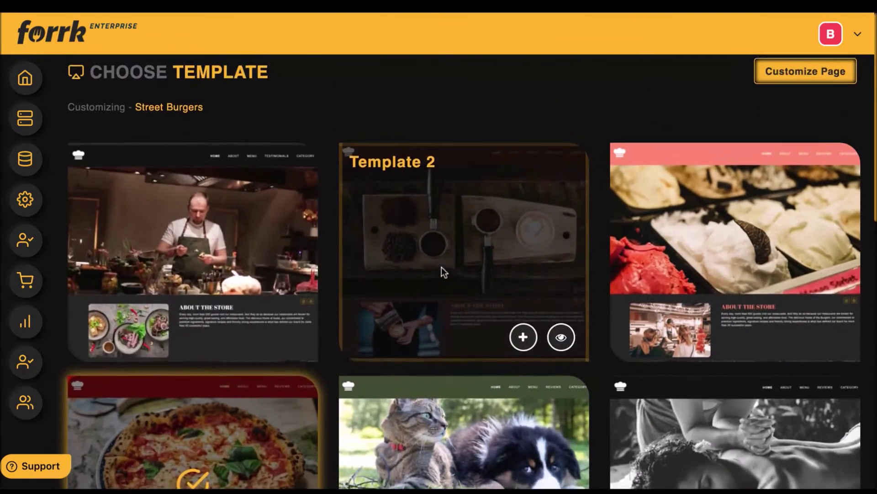
left_click(781, 73)
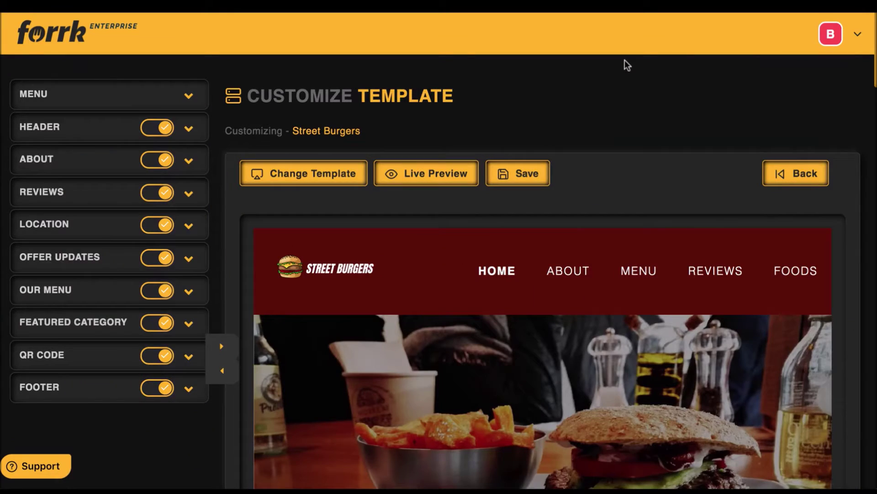
Step: Open the settings of the Street Burgers website's About section
left_click(103, 170)
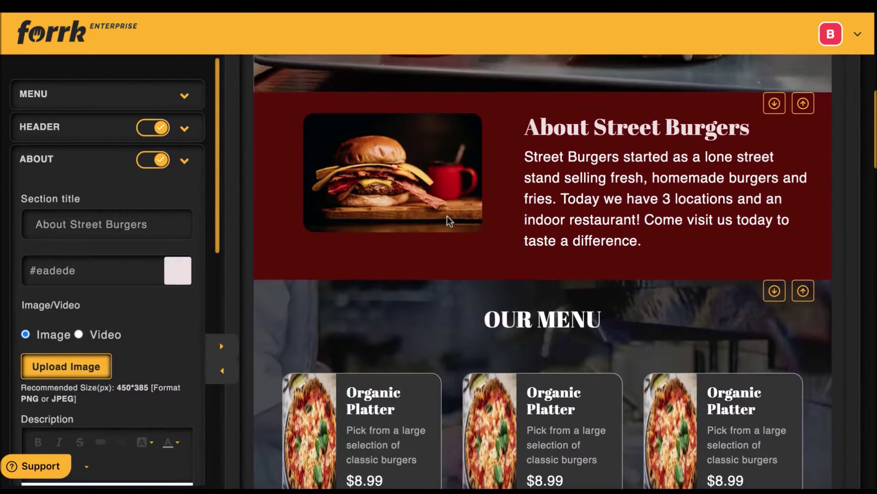
scroll(447, 216, "up", 2)
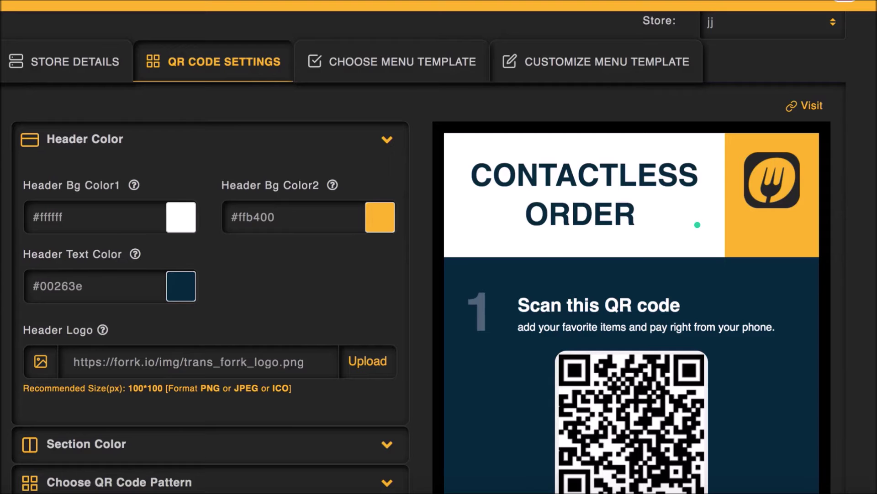
Step: Add the word "PAY" to the "CONTACTLESS ORDER" heading on the QR code page
type("A")
type("PAY")
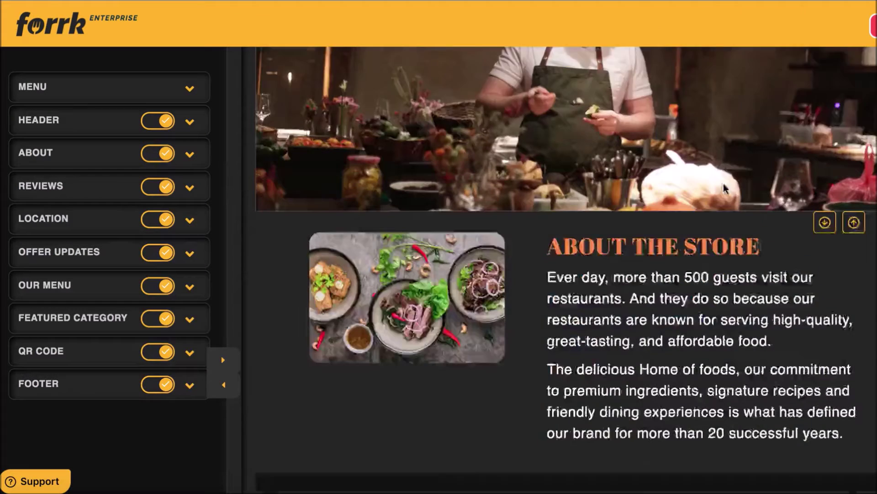
Step: Move the QR code section up the website page until it sits above the About the Store section
scroll(726, 188, "down", 10)
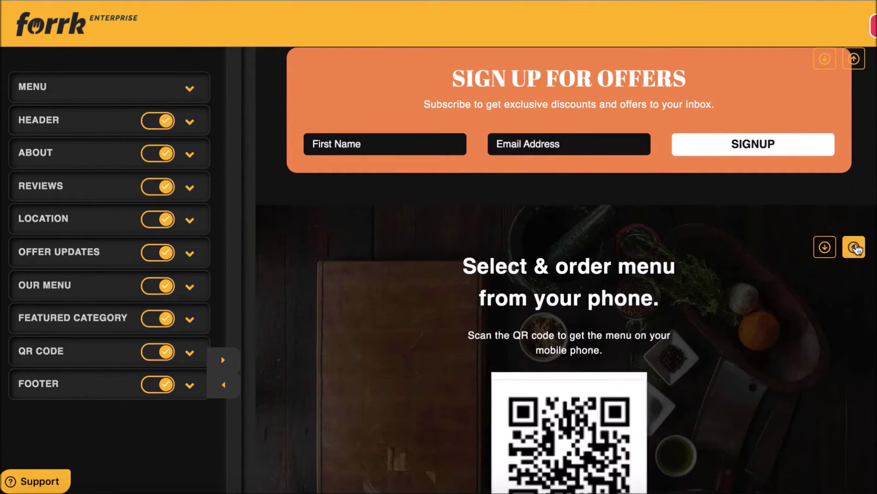
left_click(854, 247)
scroll(857, 247, "up", 8)
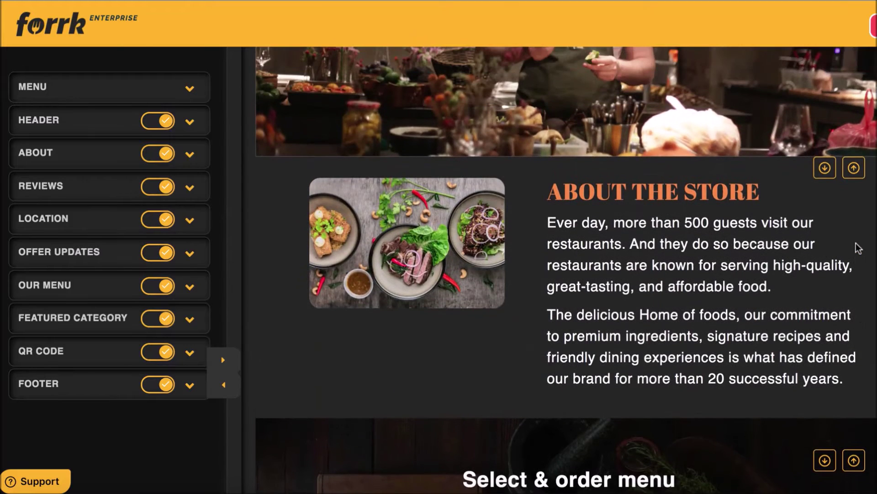
left_click(854, 461)
scroll(832, 369, "up", 5)
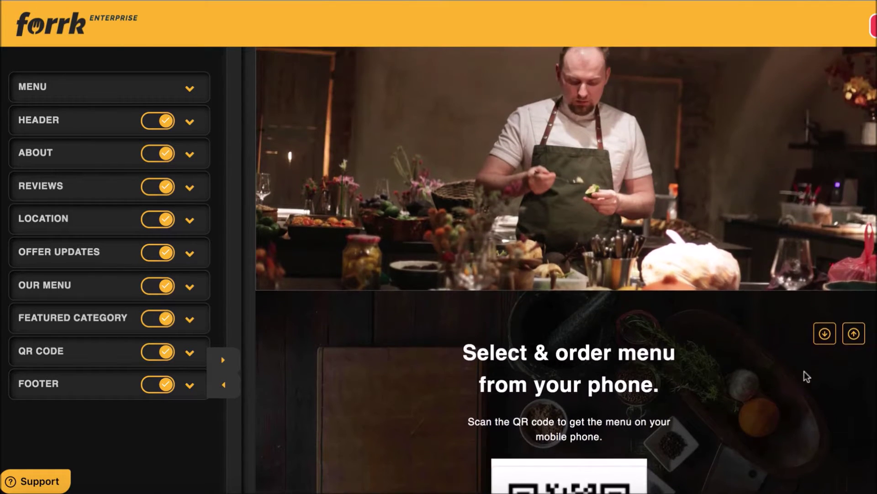
scroll(714, 365, "up", 3)
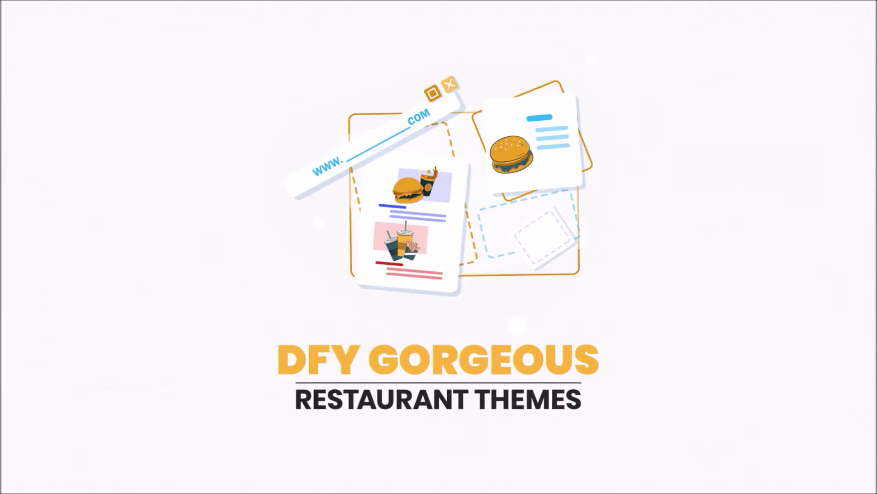
Step: Open the website template of BBQ Heaven LLC and browse the alternative templates
left_click(489, 73)
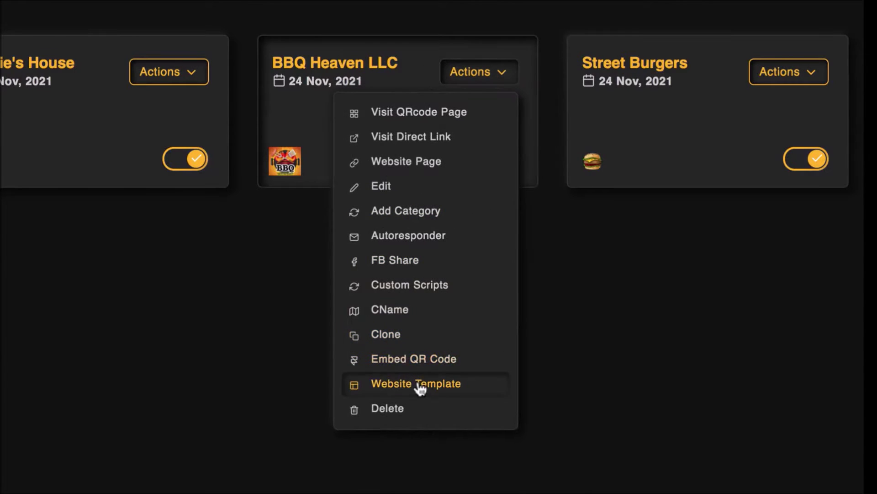
left_click(419, 386)
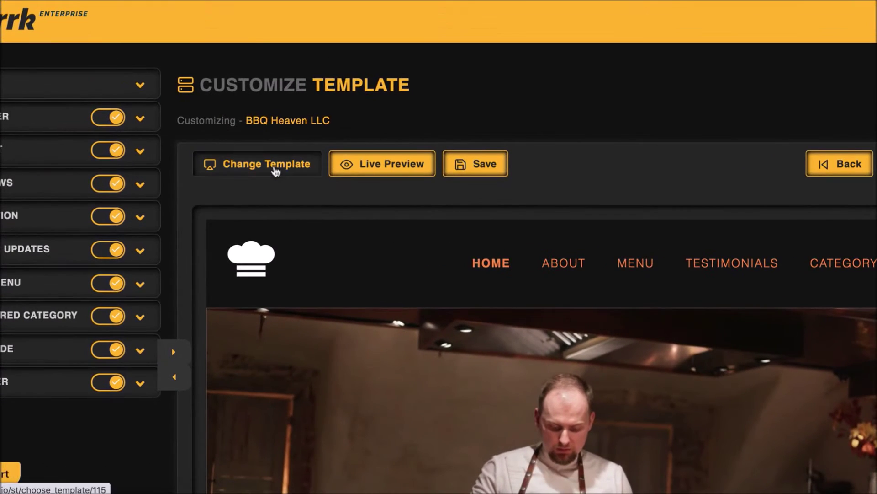
left_click(275, 166)
mouse_move(531, 327)
scroll(532, 331, "down", 1)
scroll(531, 331, "down", 6)
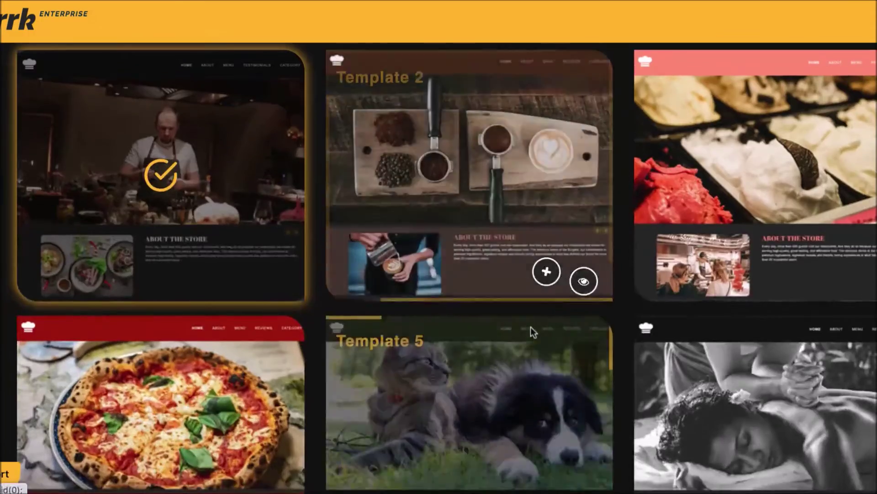
scroll(475, 404, "down", 2)
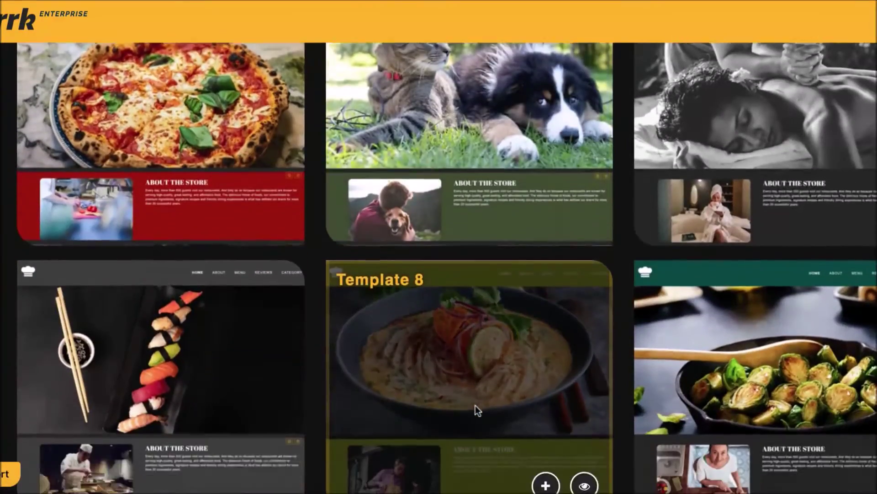
scroll(523, 338, "up", 9)
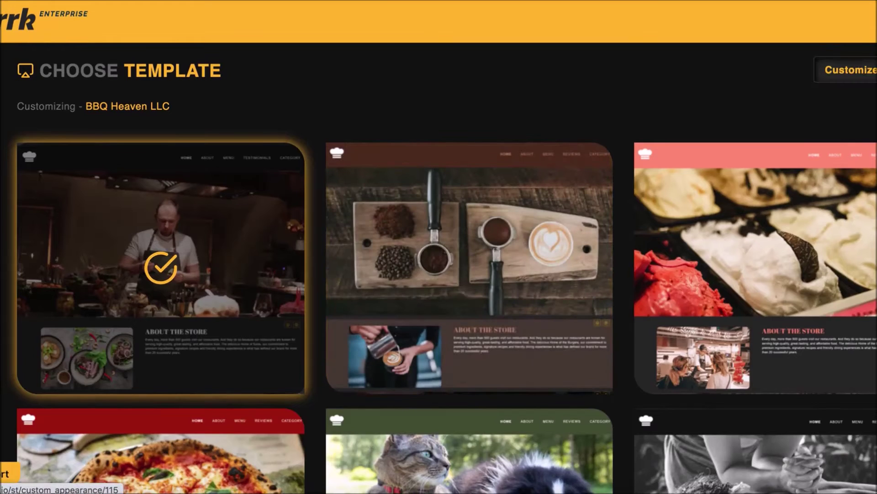
Step: Return to the BBQ Heaven LLC page customizer and look over the page preview
left_click(848, 70)
scroll(410, 335, "down", 2)
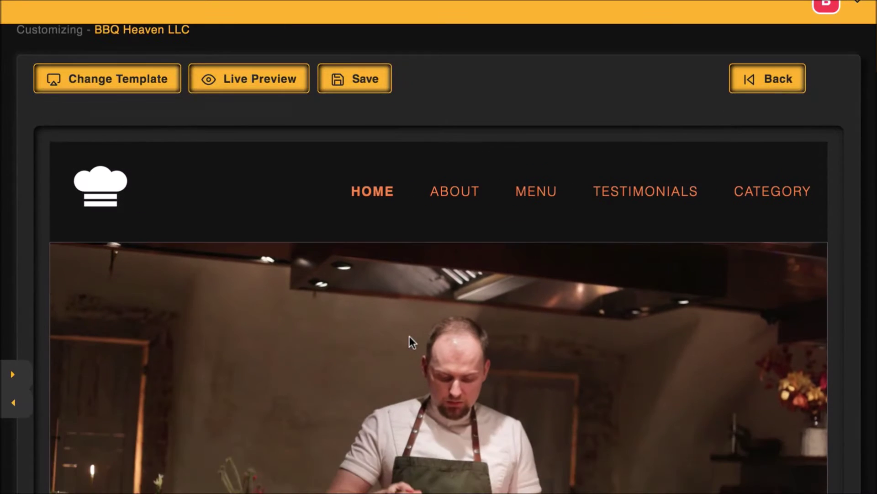
scroll(409, 336, "down", 5)
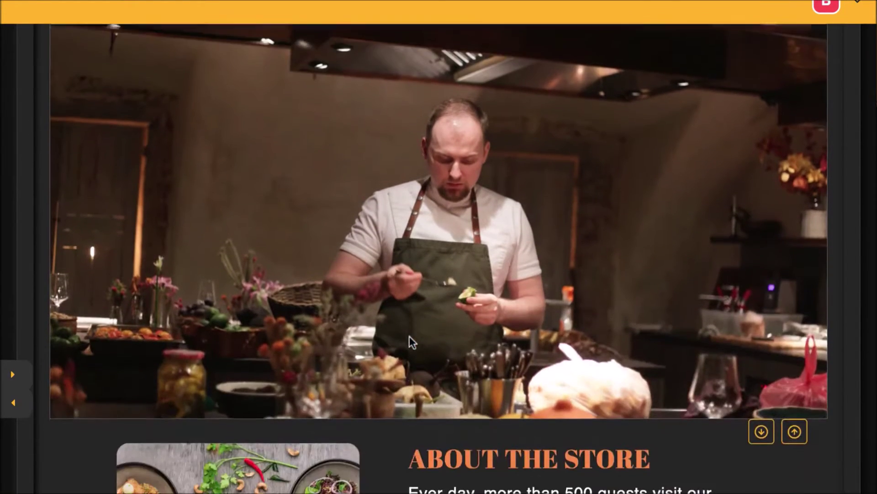
scroll(409, 336, "down", 4)
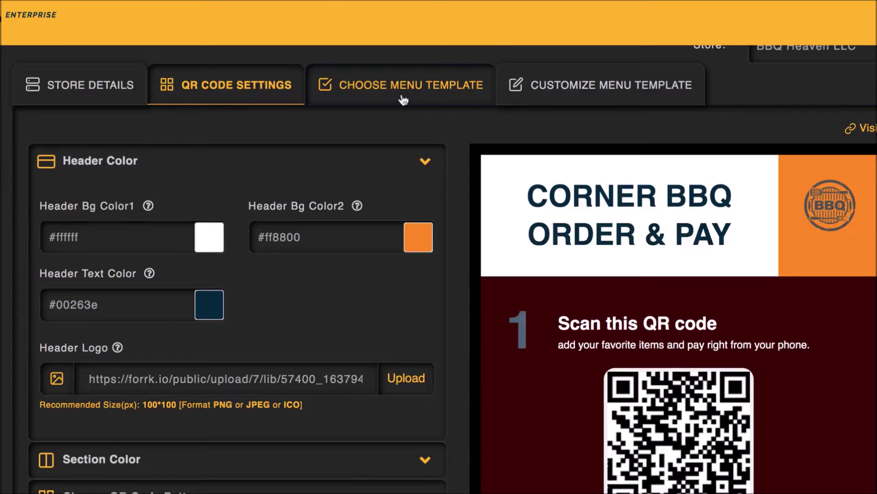
Step: Browse the menu template choices for the BBQ Heaven LLC store
left_click(402, 84)
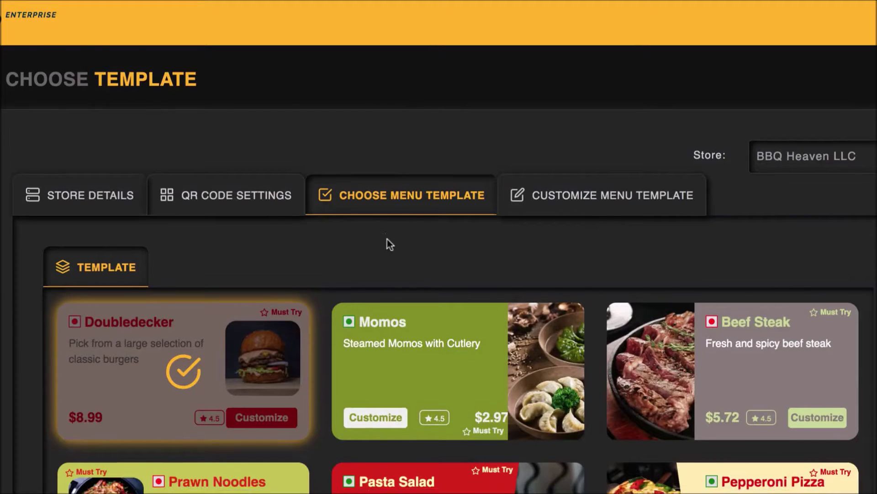
scroll(388, 242, "down", 3)
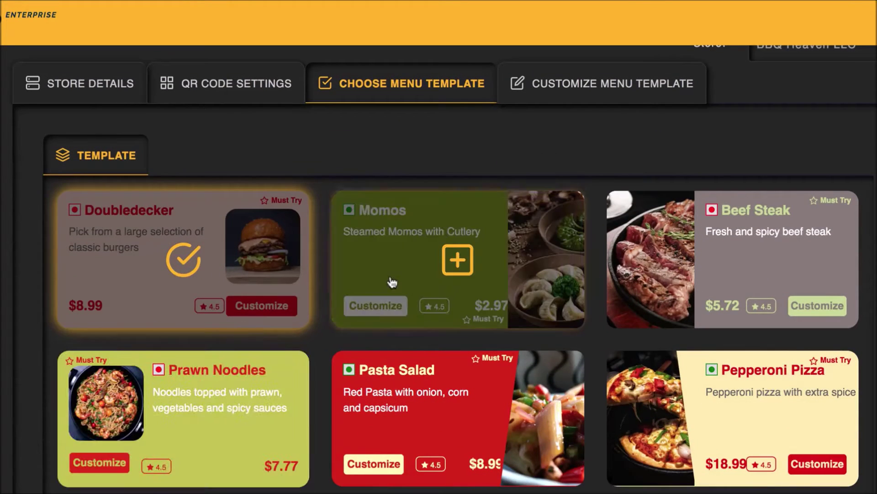
scroll(391, 282, "up", 2)
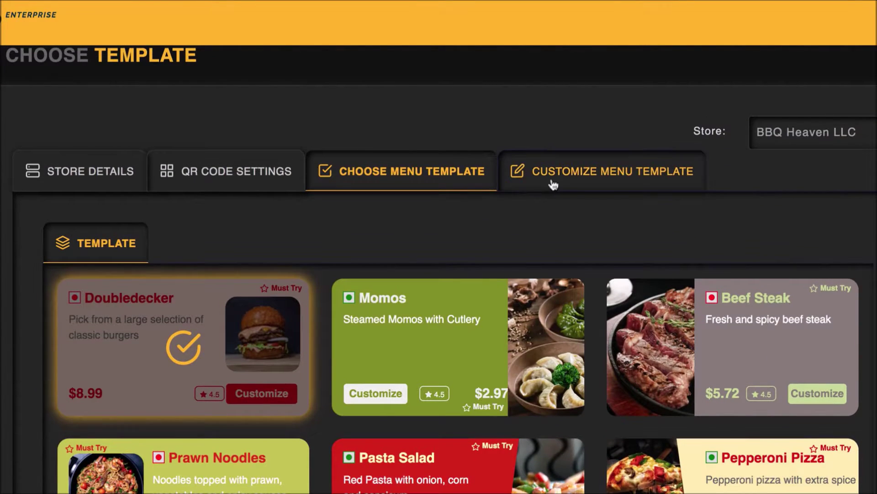
Step: Customize the BBQ Heaven LLC menu template by setting its theme color to dark brown #663b1e
left_click(553, 185)
scroll(547, 265, "down", 2)
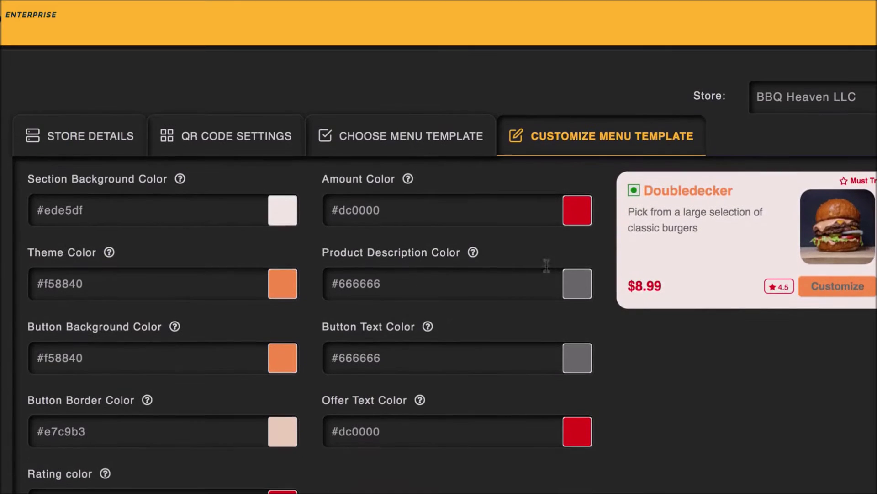
left_click(283, 286)
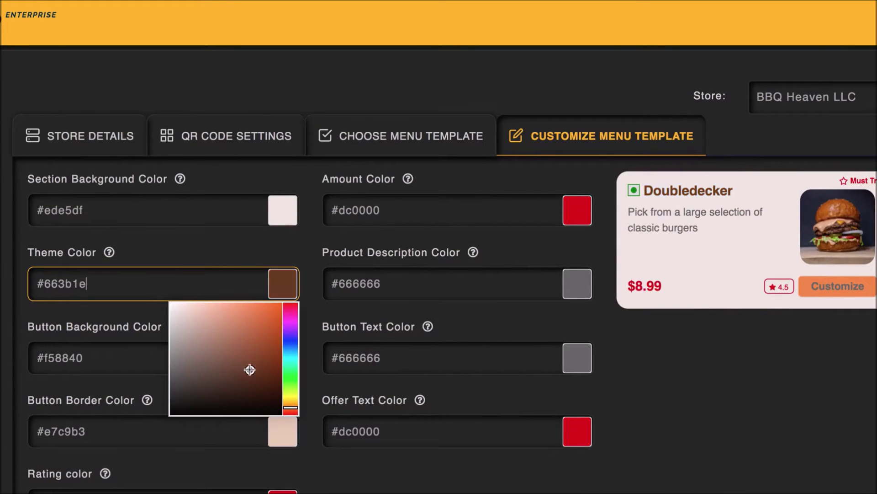
left_click(753, 423)
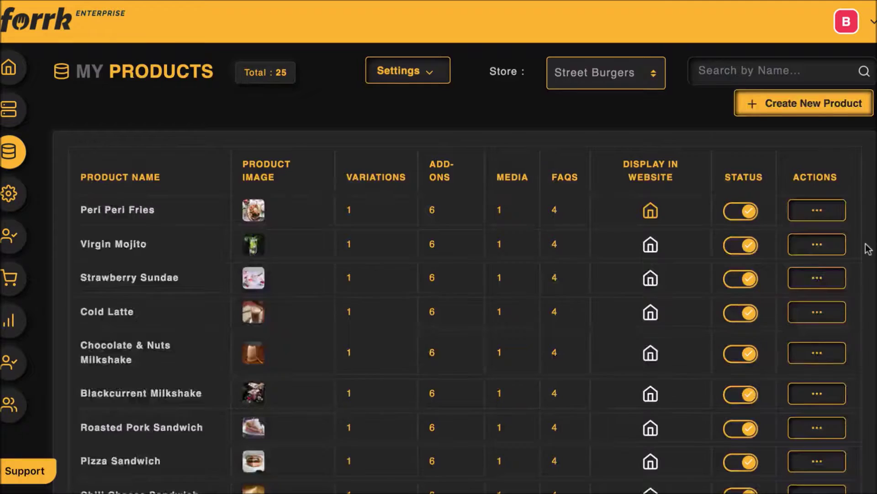
Step: Open the Chili Cheese Sandwich product of Street Burgers for editing and view its variations and reviews
left_click(813, 330)
left_click(784, 356)
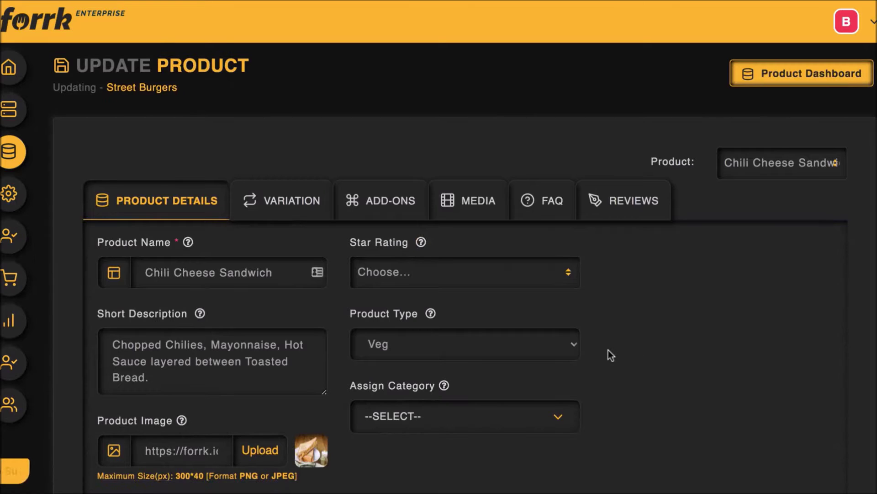
scroll(608, 351, "down", 2)
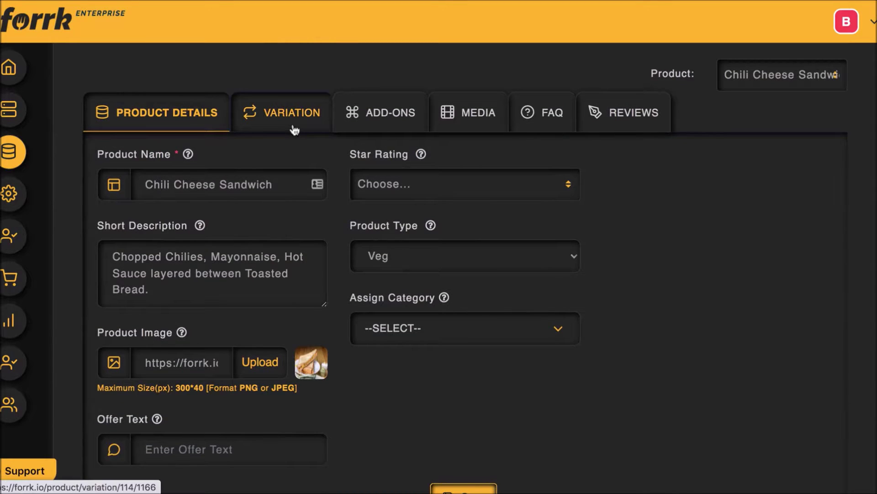
left_click(294, 121)
scroll(336, 242, "down", 2)
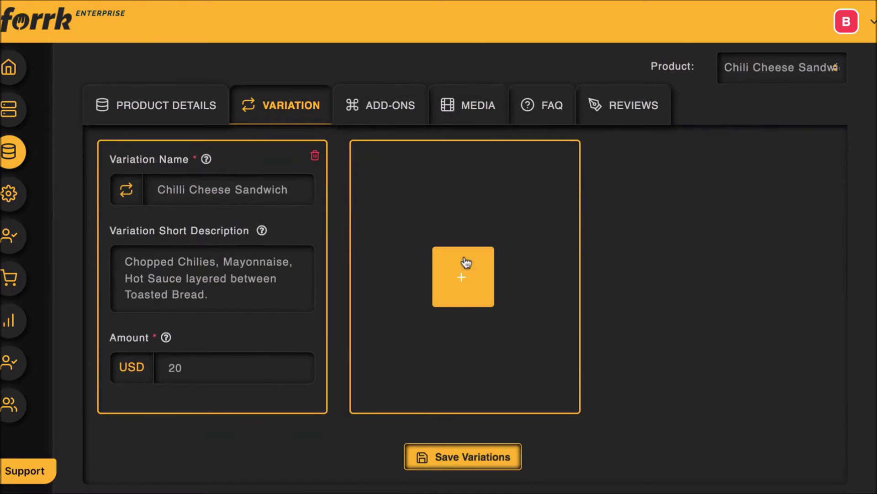
left_click(603, 111)
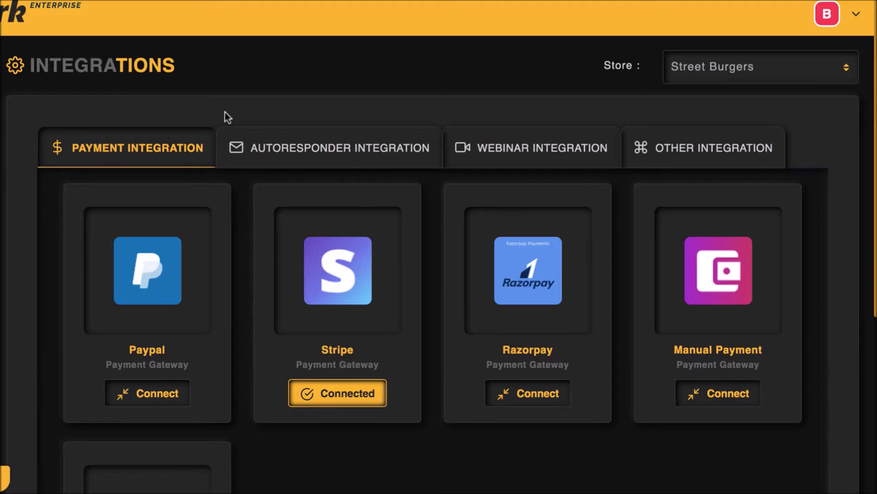
Step: Look through the payment gateways available to integrate with the Street Burgers store
scroll(225, 111, "down", 3)
scroll(225, 111, "down", 2)
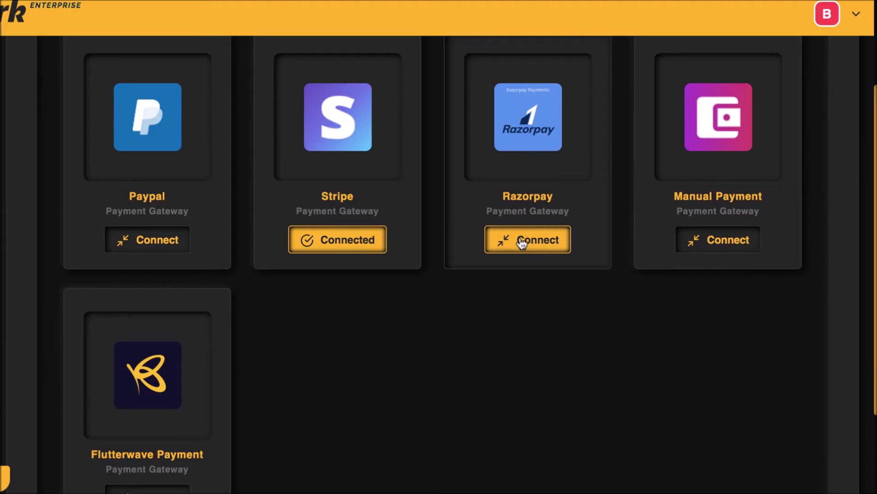
scroll(522, 244, "down", 2)
scroll(521, 243, "up", 3)
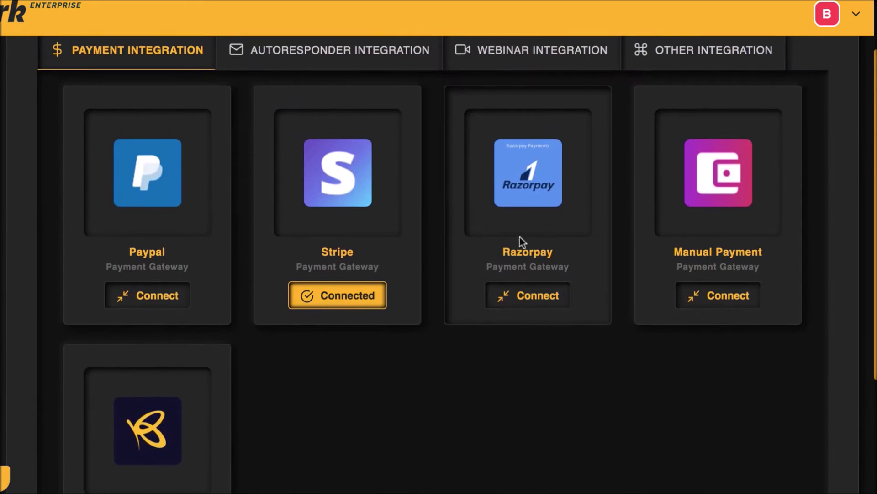
Step: View the PayPal connection form with its client ID, secret and live mode settings, and close it
left_click(159, 297)
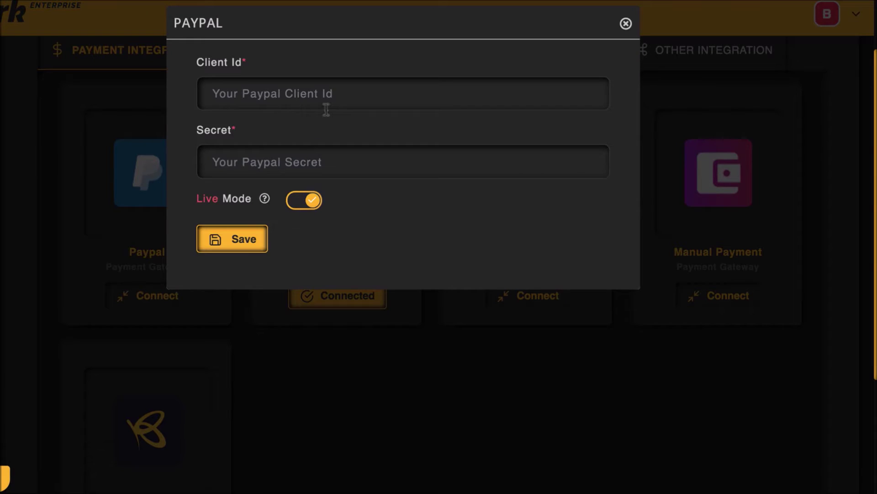
scroll(335, 95, "up", 1)
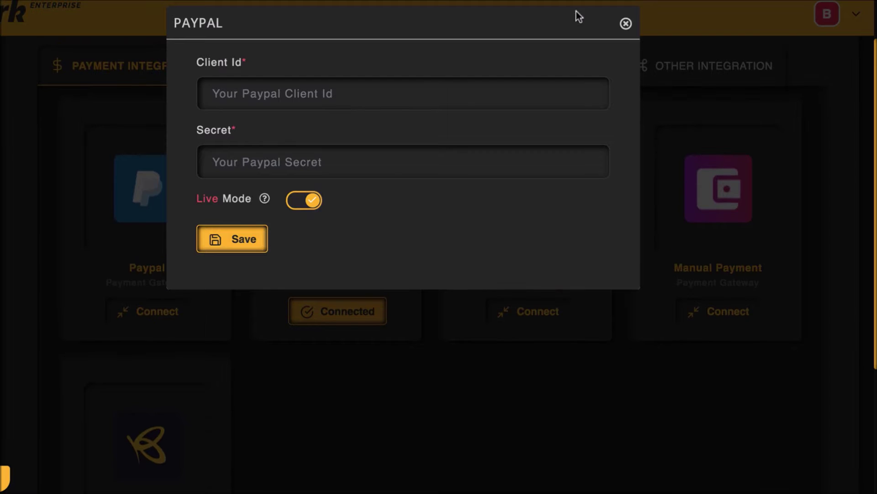
left_click(627, 24)
scroll(487, 292, "up", 5)
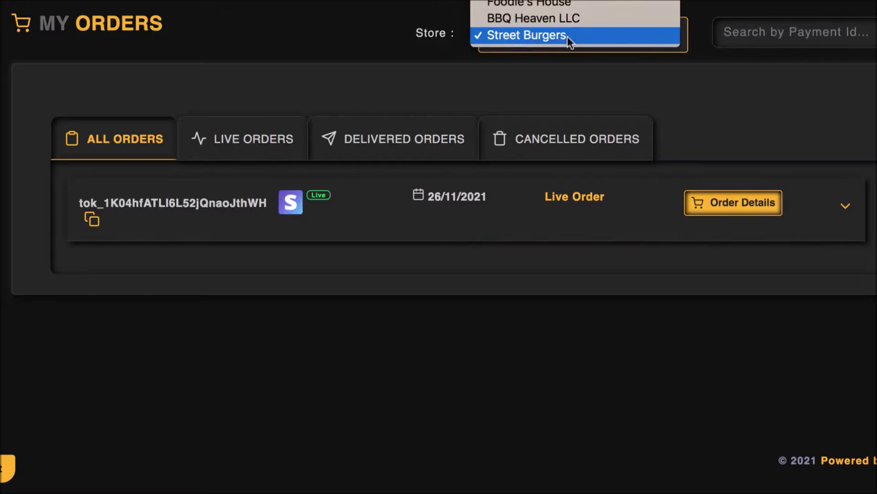
Step: Show the live orders of the Street Burgers store and expand the listed order
left_click(568, 36)
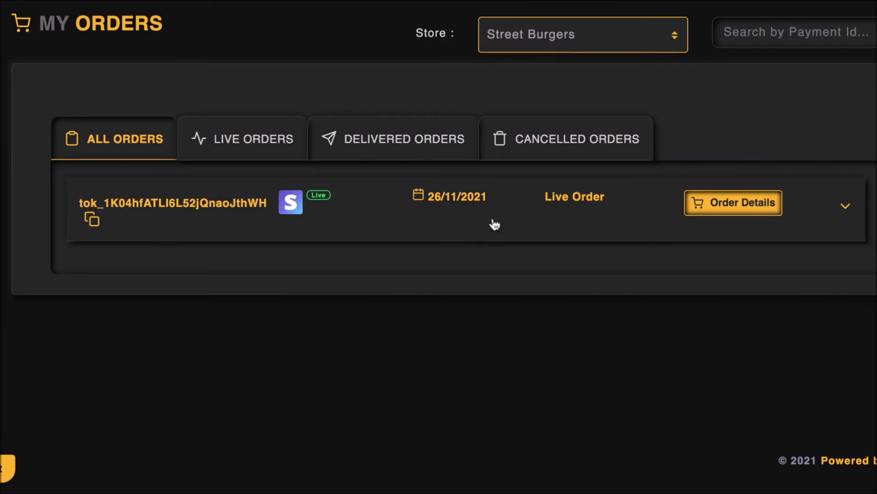
left_click(256, 150)
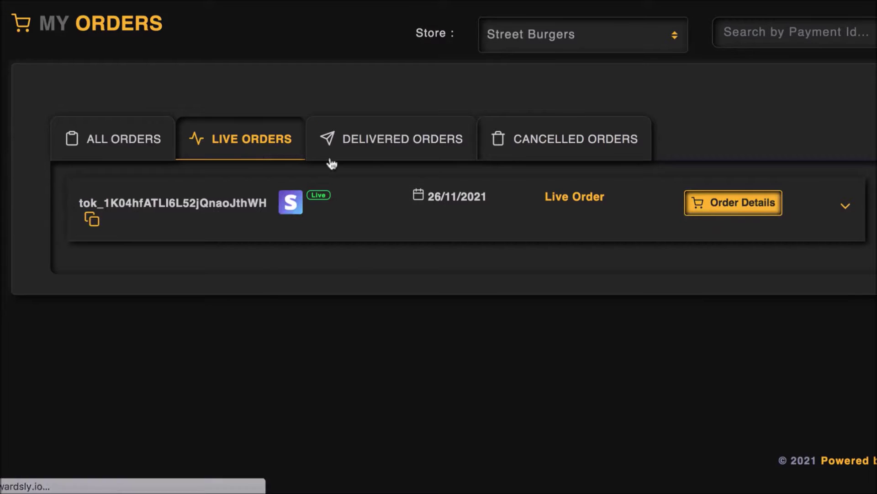
left_click(844, 208)
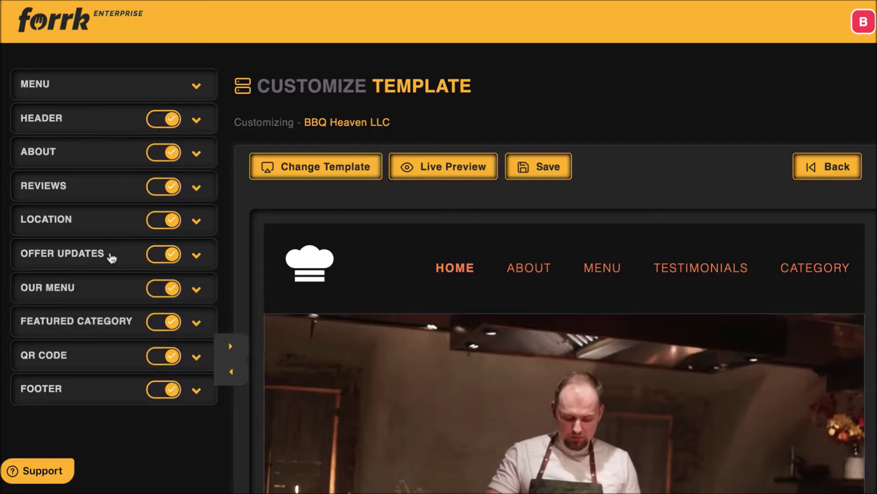
Step: Expand the Offer Updates section of the BBQ Heaven LLC template and view the autoresponders available for its newsletter subscribers
left_click(110, 255)
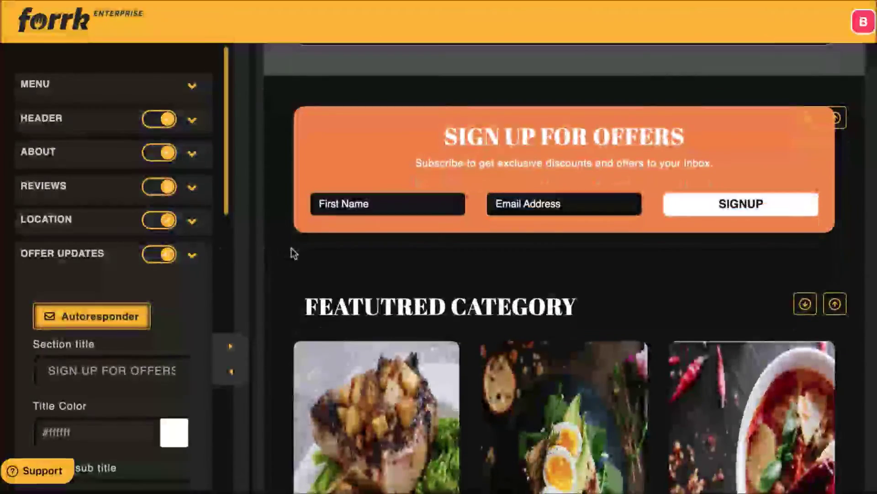
left_click(123, 314)
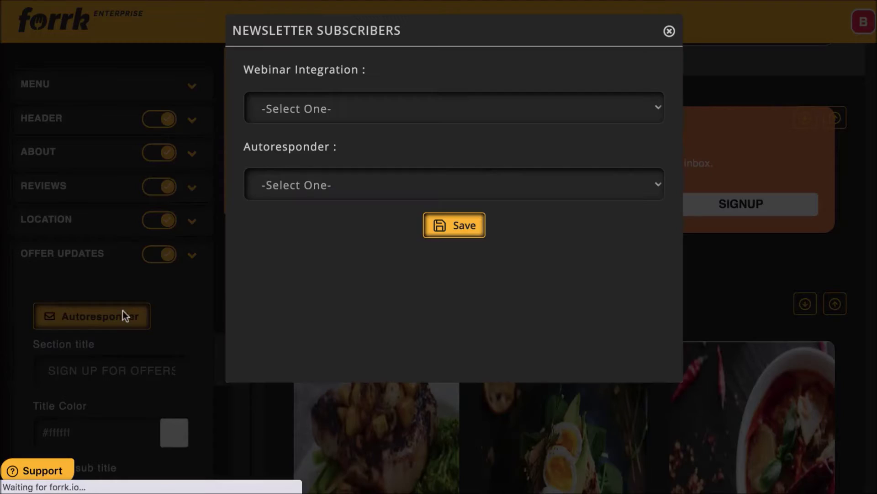
left_click(321, 193)
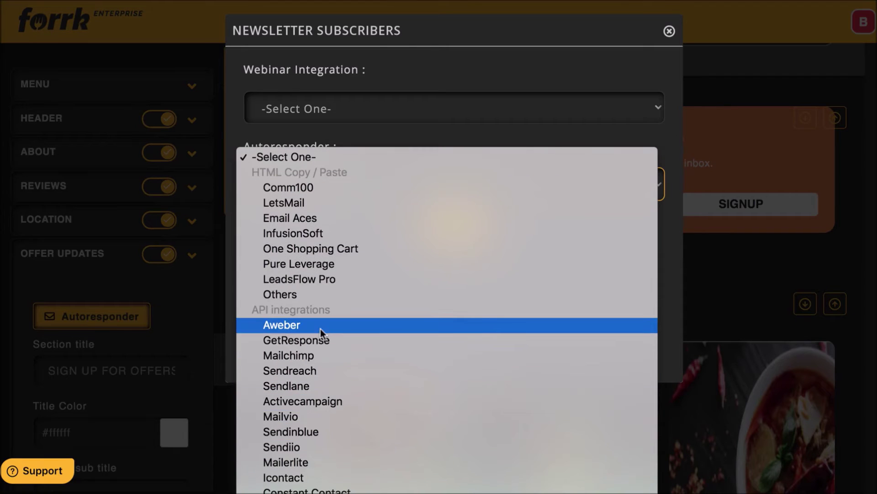
Step: Remove the Large Size variation from the Chili Cheese Sandwich product and view the product's add-ons
left_click(753, 270)
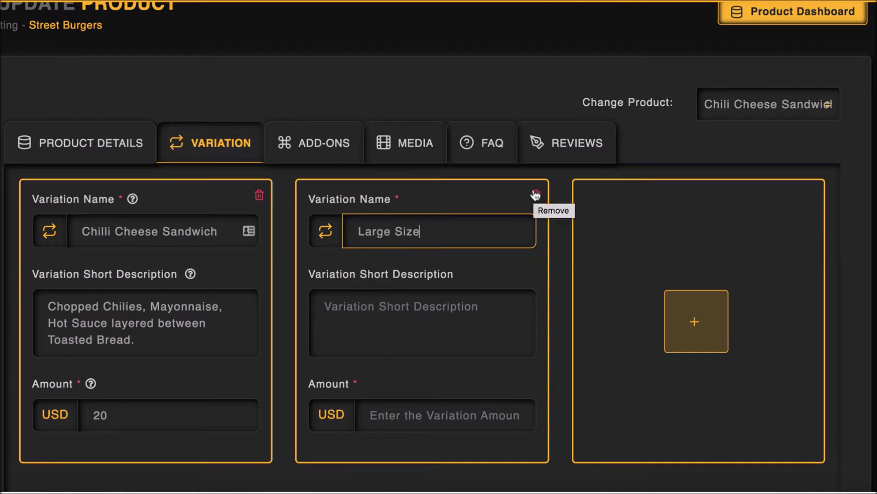
left_click(535, 194)
left_click(298, 155)
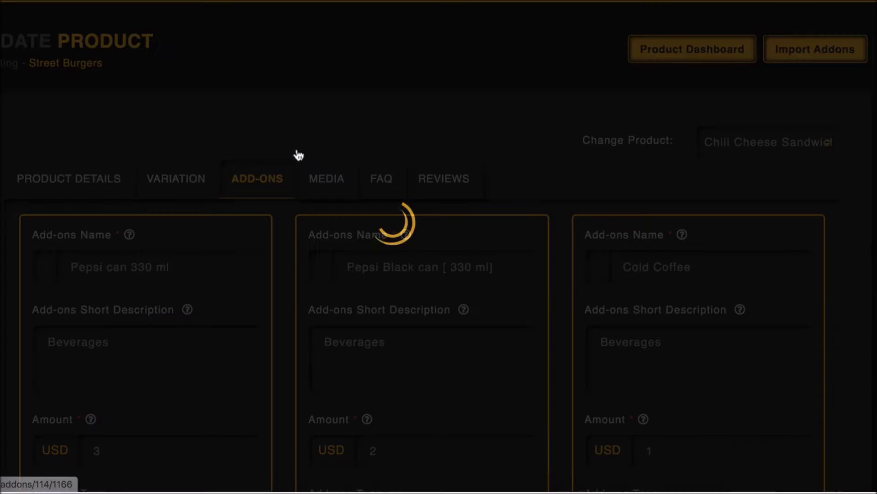
scroll(314, 229, "down", 2)
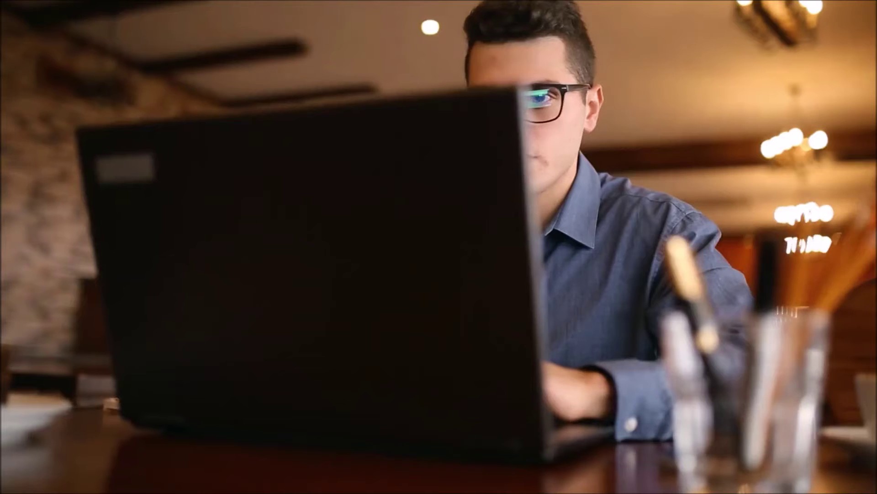
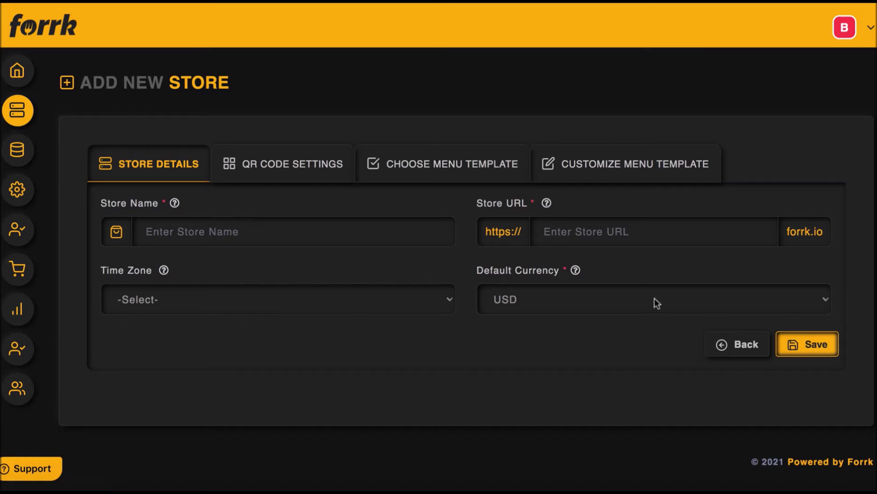
Step: Leave the new store form without saving and open the Street Burgers store for editing
left_click(721, 355)
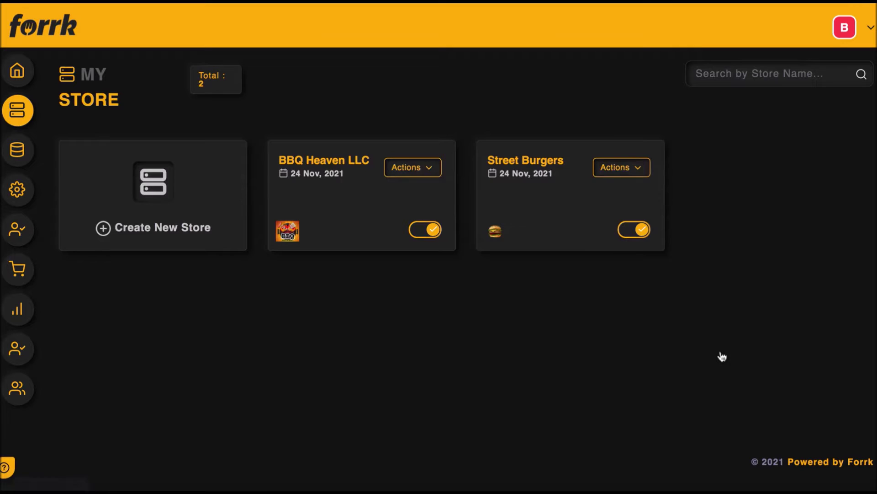
left_click(637, 169)
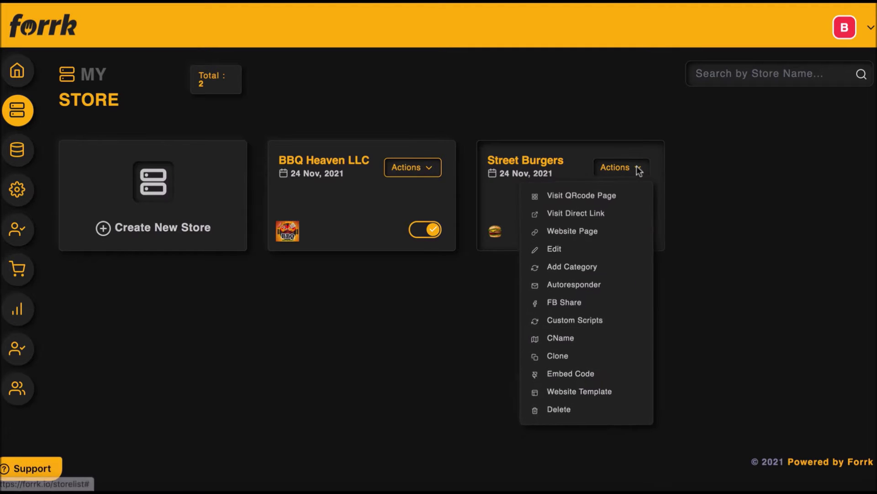
left_click(559, 250)
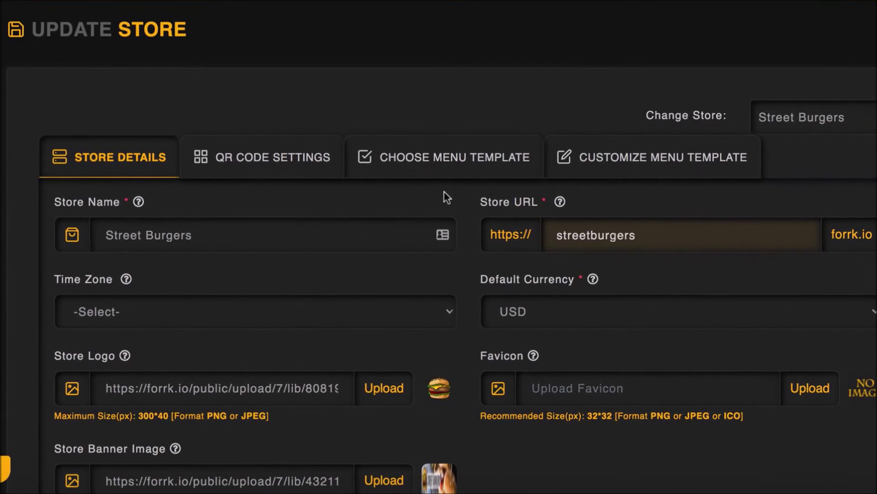
Step: Look through the store's name, URL and default currency choices, keeping USD as the currency
scroll(446, 229, "down", 2)
scroll(444, 196, "down", 1)
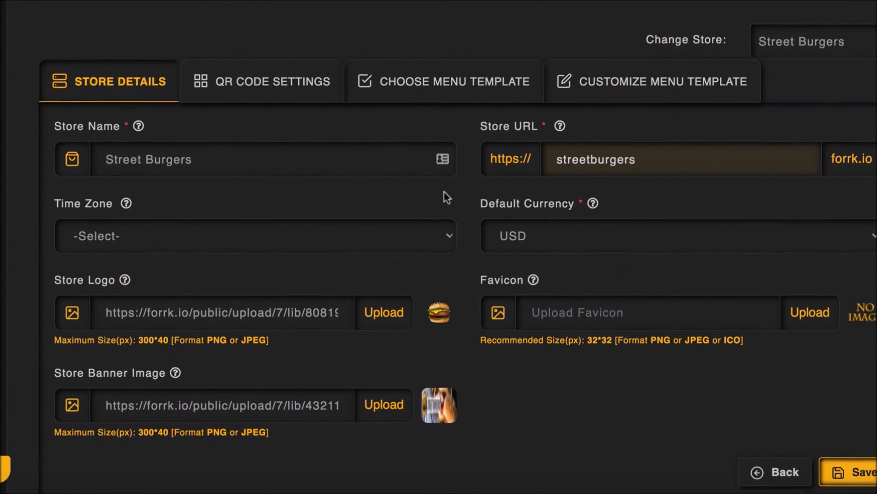
left_click(117, 123)
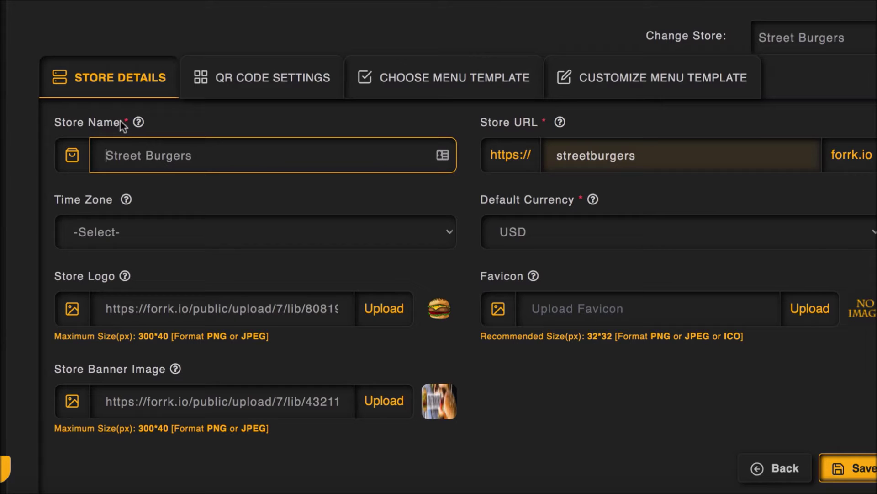
scroll(120, 122, "down", 1)
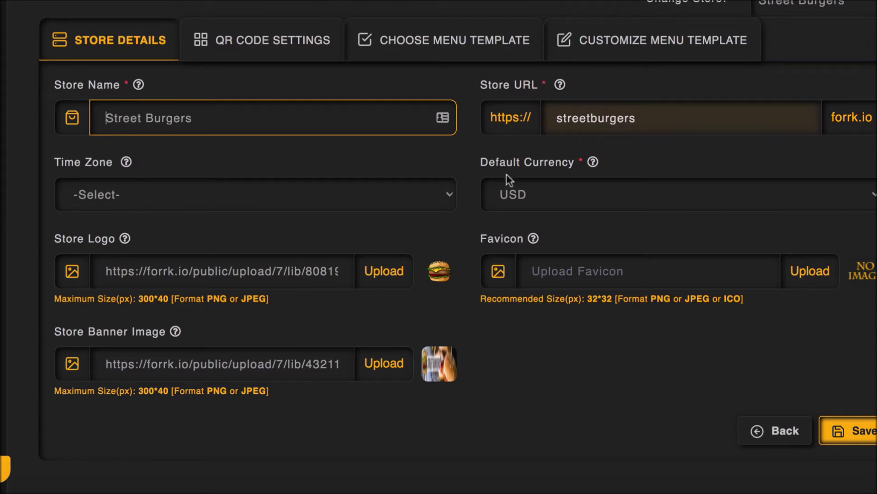
left_click_drag(541, 85, 485, 87)
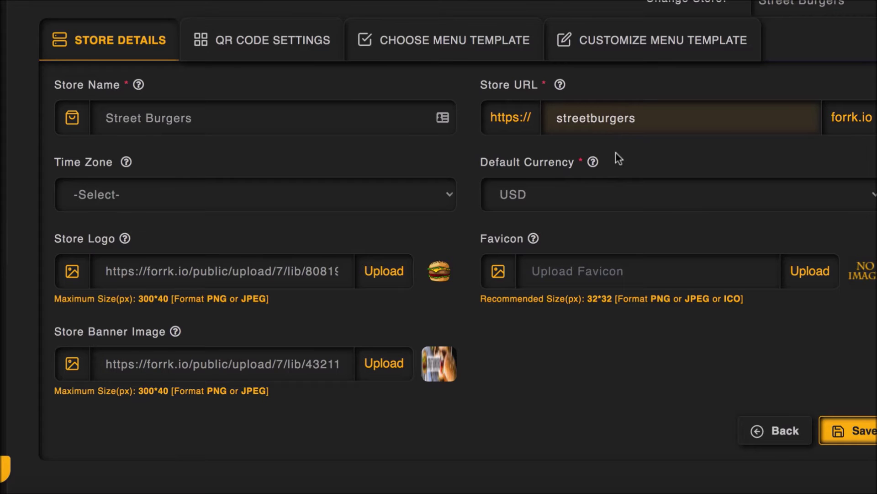
scroll(601, 207, "up", 1)
left_click(604, 213)
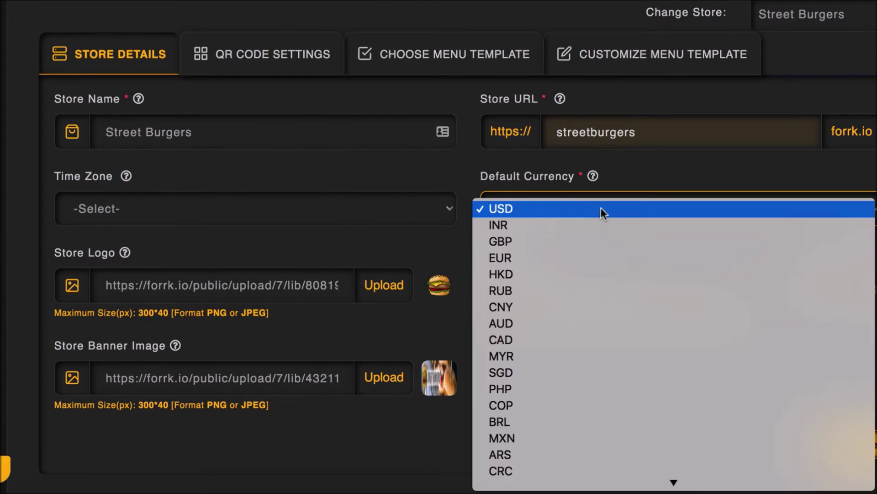
left_click(594, 208)
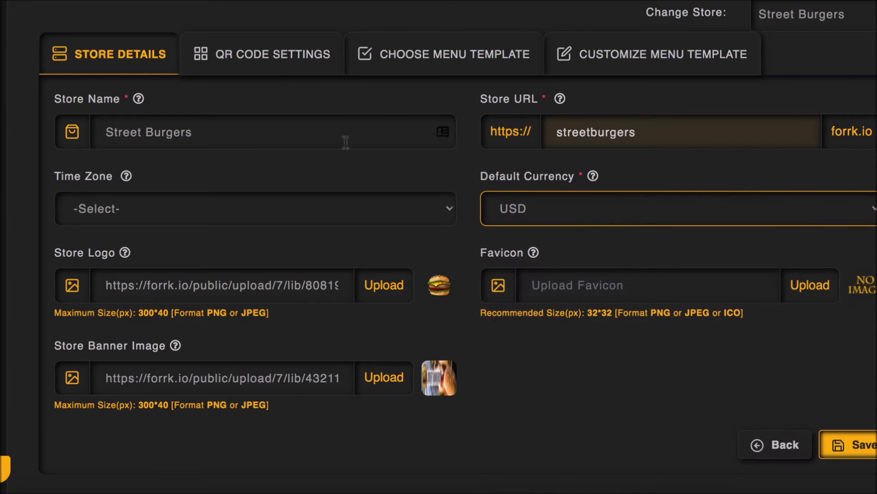
Step: Open the store's QR code settings and retype the end of the page heading as "AND PAY"
left_click(266, 65)
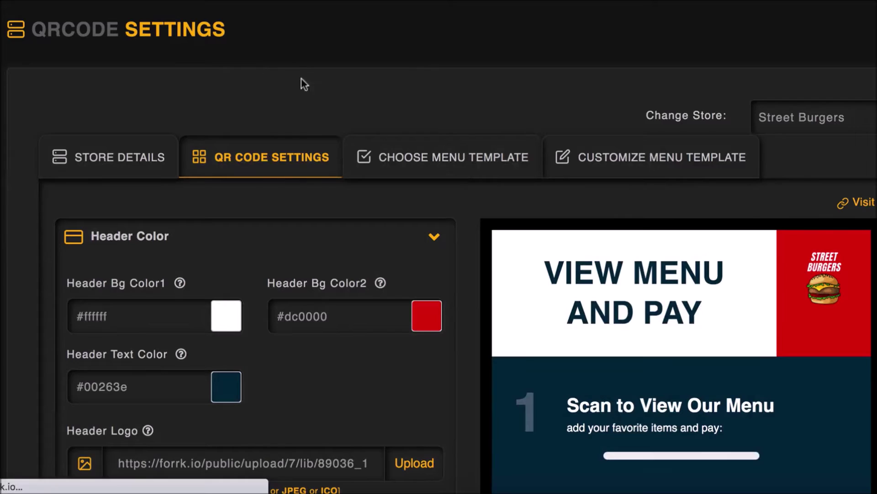
scroll(484, 221, "down", 3)
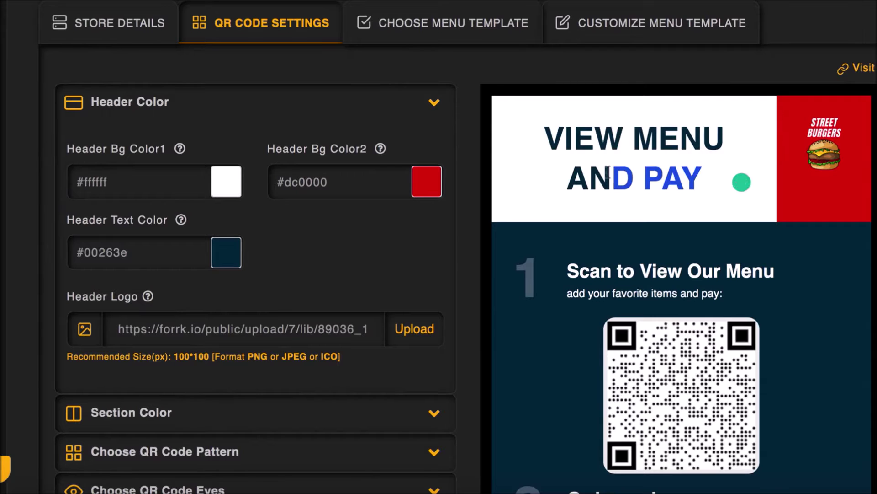
left_click(741, 182)
key("BackSpace")
key("BackSpace")
key("BackSpace")
key("BackSpace")
key("BackSpace")
type("D ")
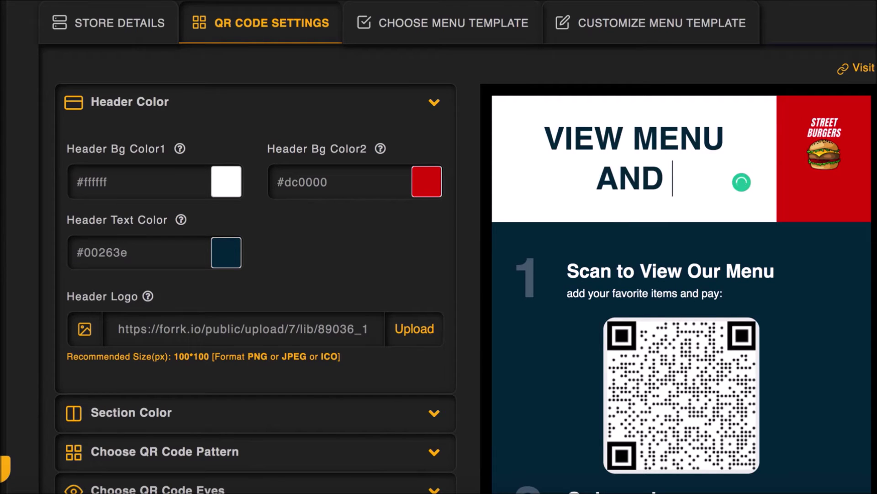
type("PAY")
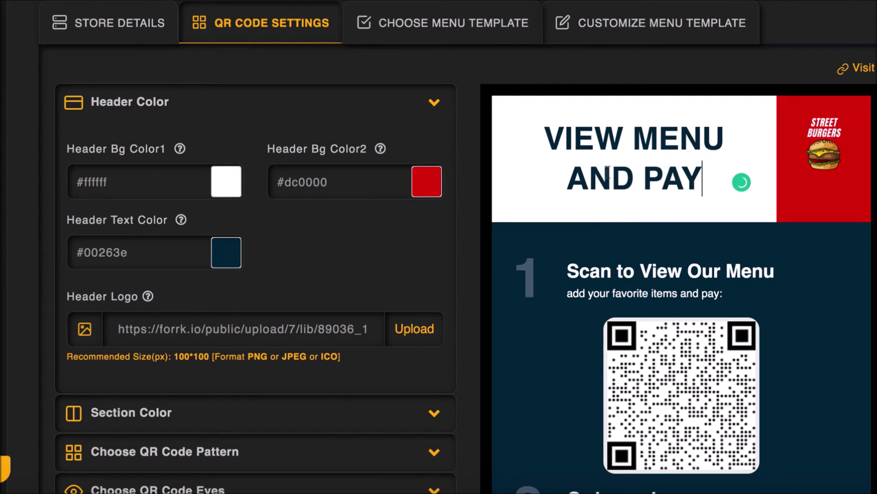
Step: Change the title of item 1 on the QR code page to "Scan to View Our Menu:"
left_click(763, 270)
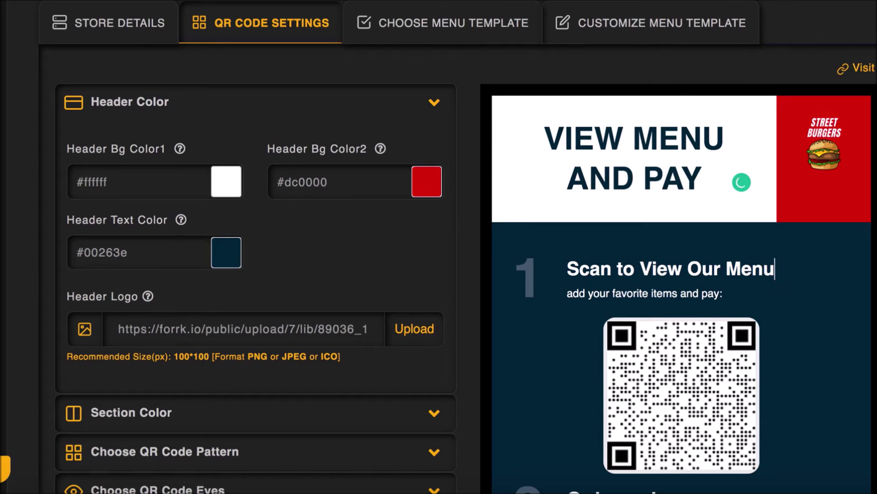
key("BackSpace")
key("BackSpace")
key("BackSpace")
key("BackSpace")
key("BackSpace")
key("BackSpace")
key("BackSpace")
key("BackSpace")
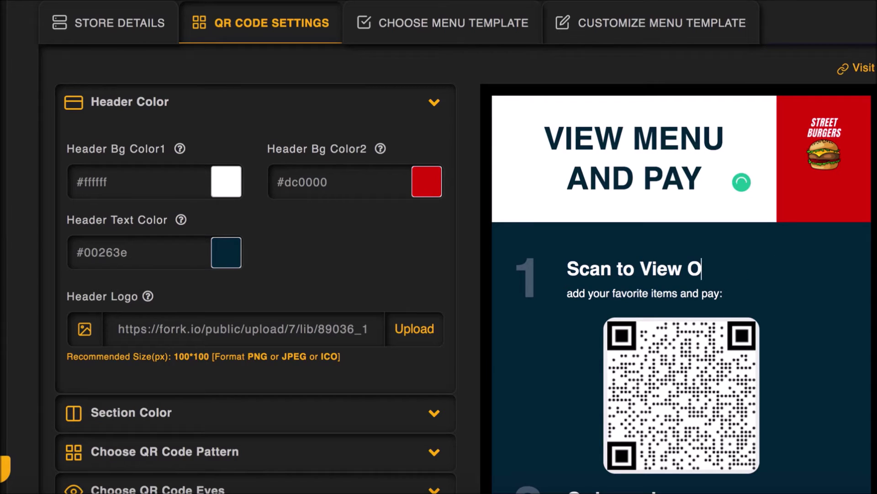
type("Our Menu:")
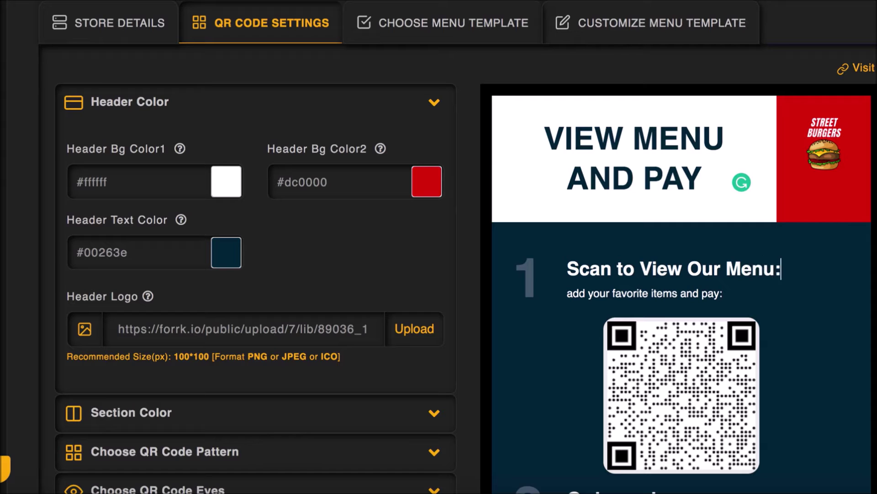
Step: Set the body color of the QR code page's section to #032c47
scroll(374, 299, "down", 3)
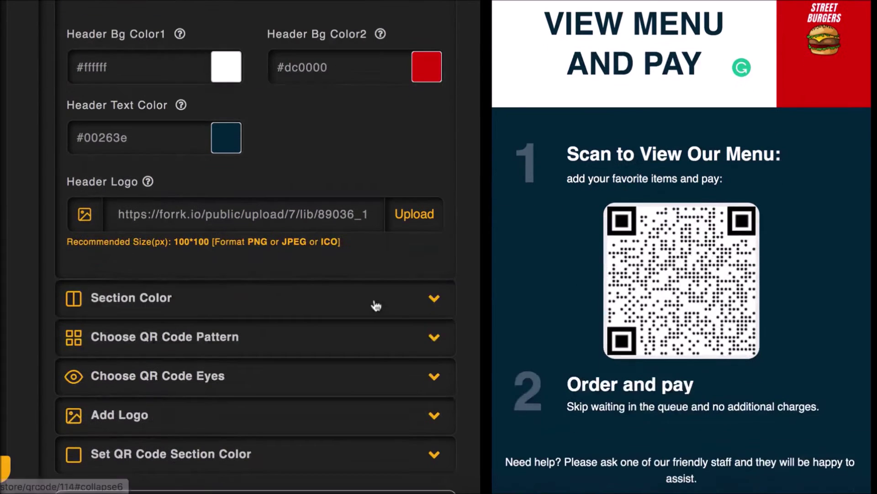
scroll(370, 305, "down", 1)
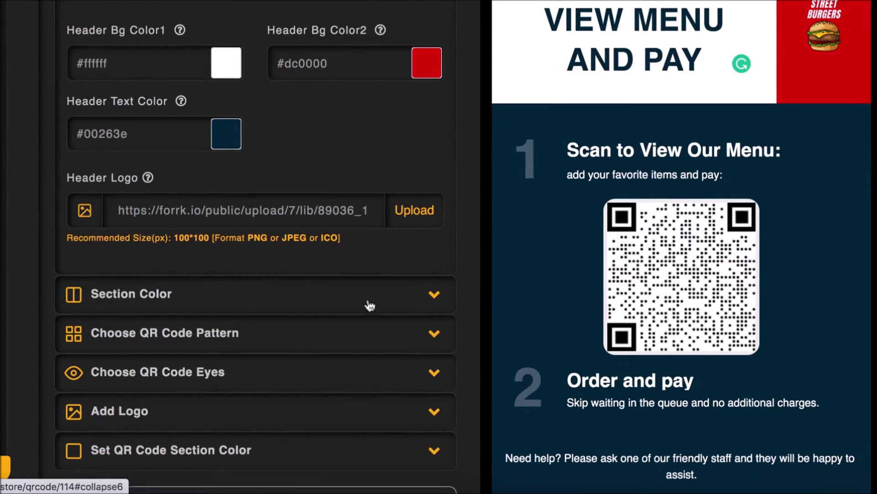
scroll(370, 304, "up", 3)
scroll(367, 298, "down", 2)
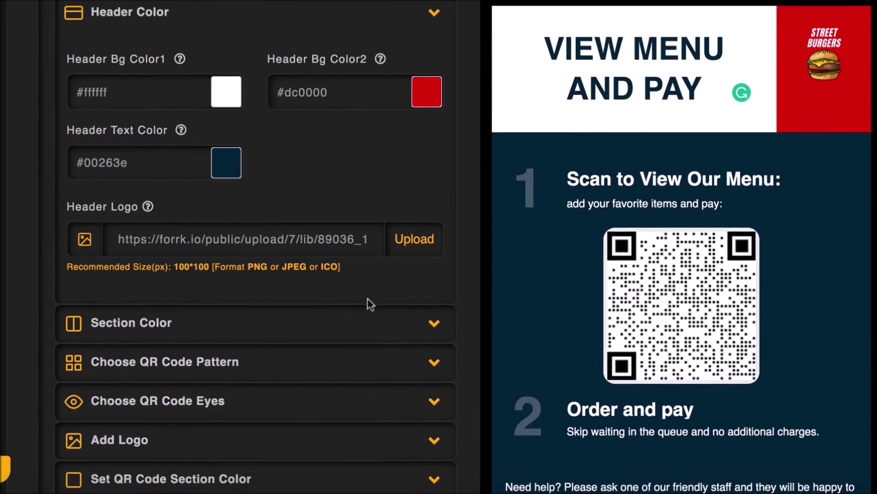
left_click(363, 305)
scroll(363, 306, "down", 3)
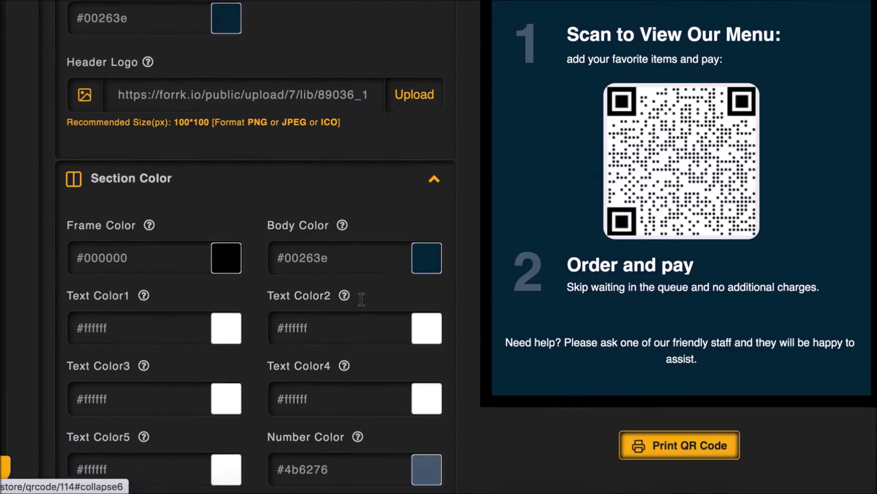
left_click(427, 242)
mouse_move(427, 349)
left_mouse_down()
mouse_move(414, 311)
mouse_move(415, 344)
mouse_move(422, 344)
left_mouse_up()
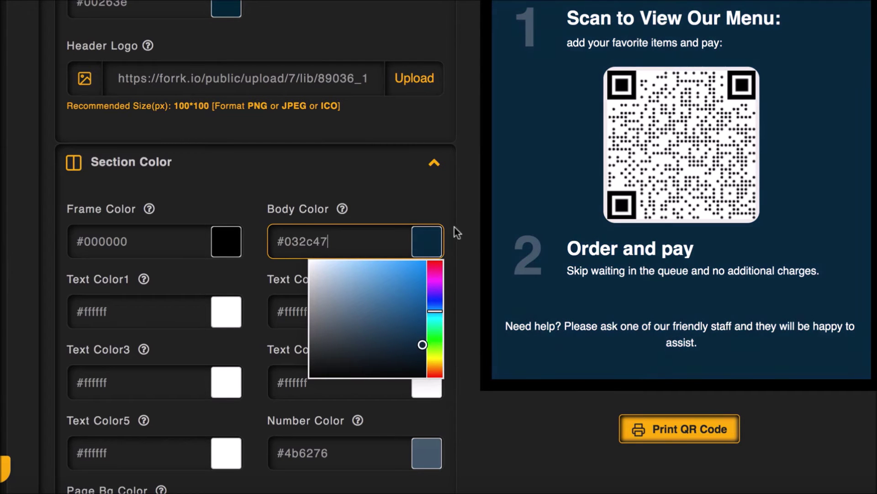
left_click(454, 225)
Step: Try the third QR code pattern on the page and switch back to the second pattern
scroll(357, 234, "down", 8)
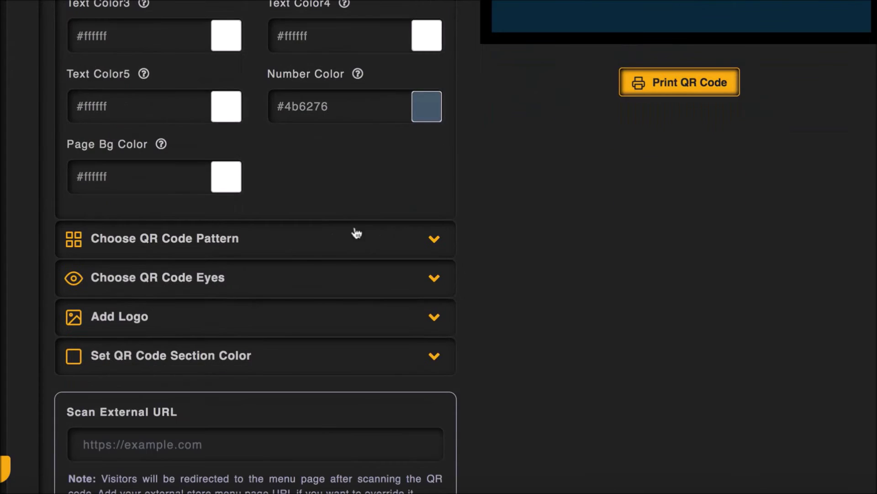
left_click(298, 245)
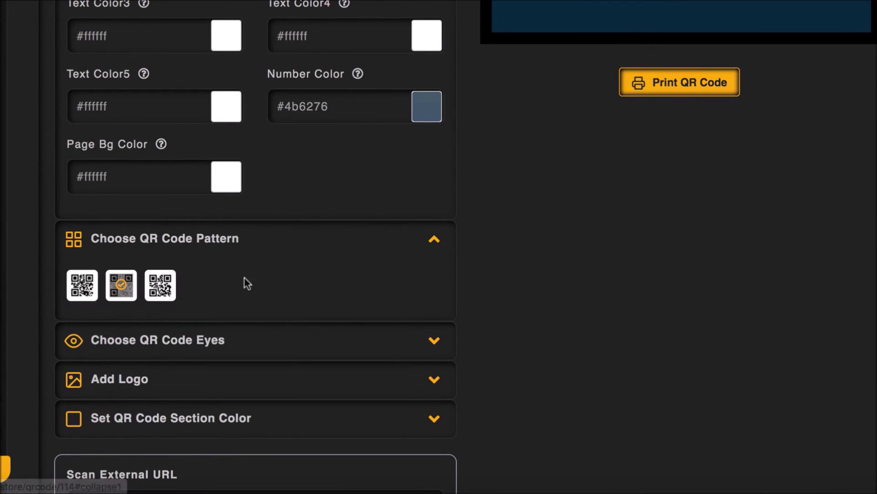
left_click(160, 286)
scroll(667, 226, "up", 9)
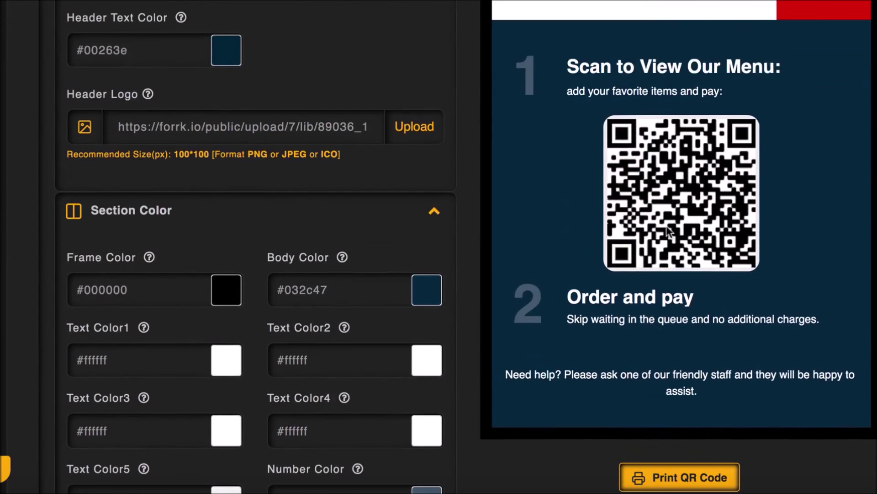
scroll(667, 226, "down", 7)
scroll(666, 226, "down", 2)
left_click(122, 285)
Step: View the external scan URL and store URL options, and show the menu templates available for Street Burgers
scroll(128, 274, "down", 8)
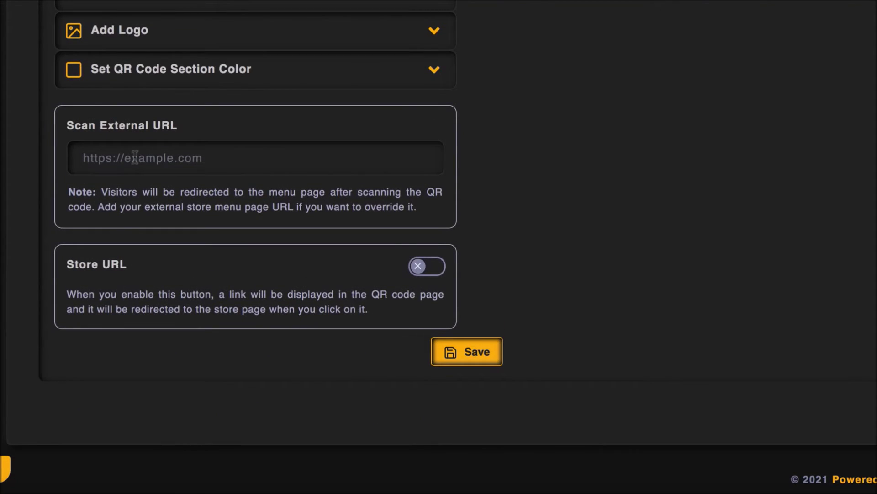
left_click(69, 127)
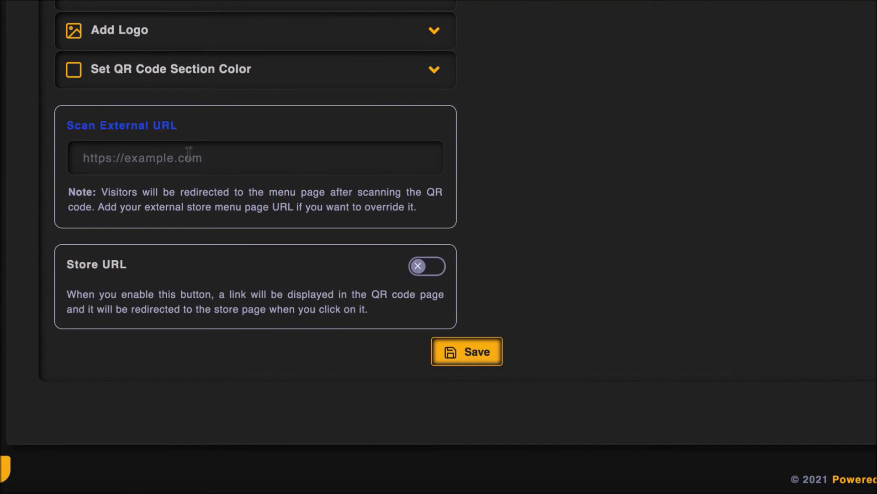
scroll(188, 152, "up", 15)
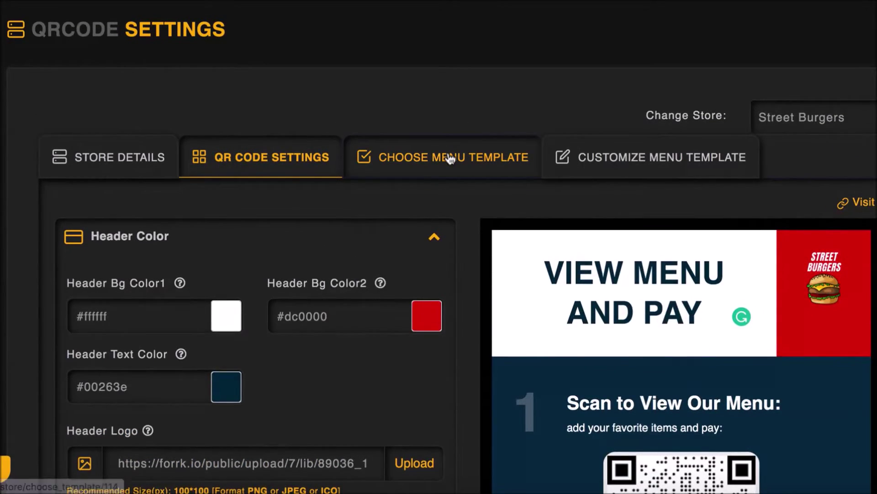
left_click(450, 158)
scroll(273, 85, "down", 2)
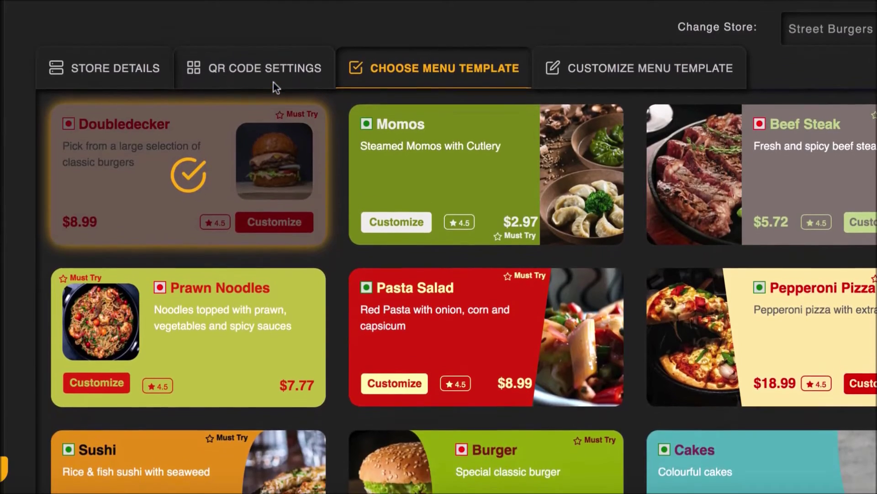
Step: Set the menu template's section background color to #f7deca for Street Burgers and save the template
mouse_move(497, 164)
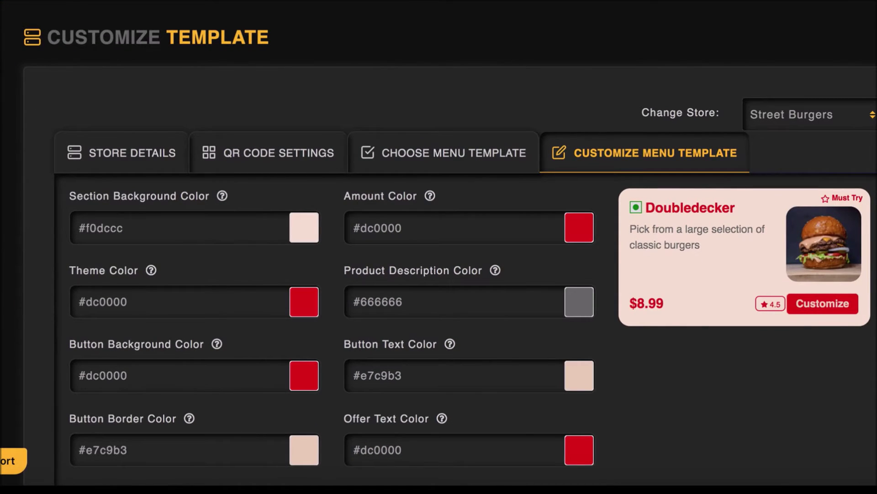
left_click(304, 227)
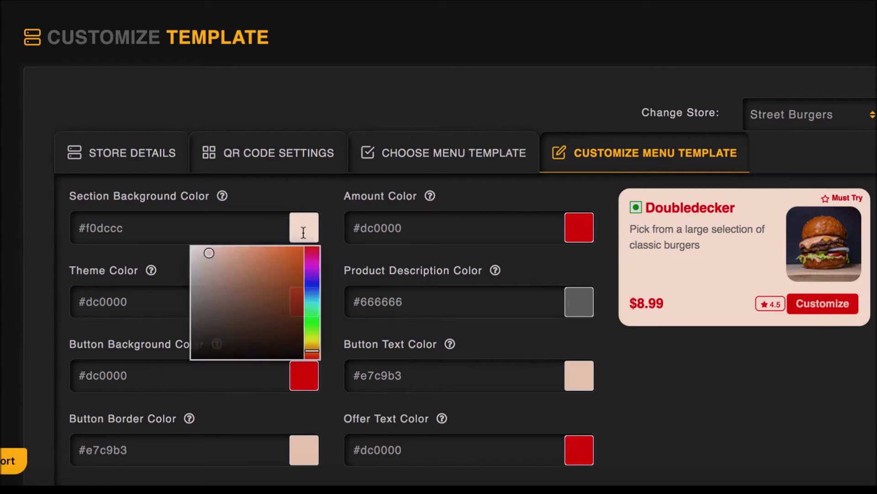
mouse_move(210, 254)
left_mouse_down()
mouse_move(210, 277)
mouse_move(211, 248)
left_mouse_up()
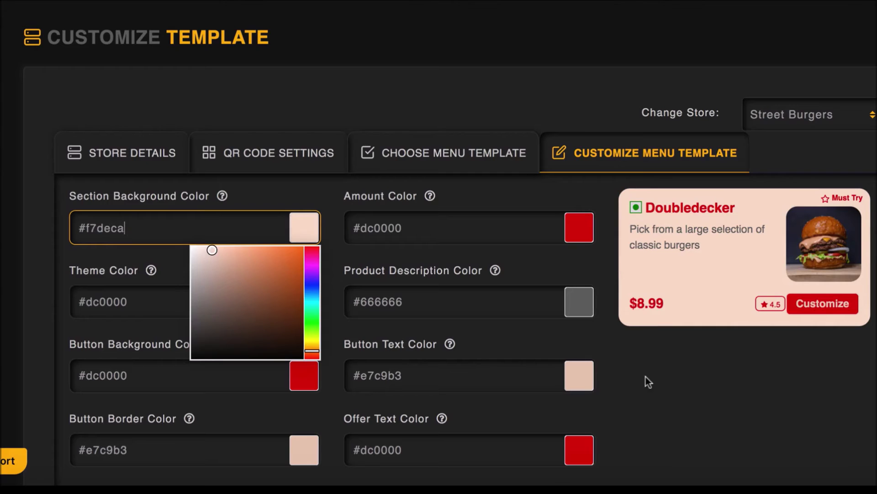
left_click(651, 378)
scroll(651, 377, "down", 10)
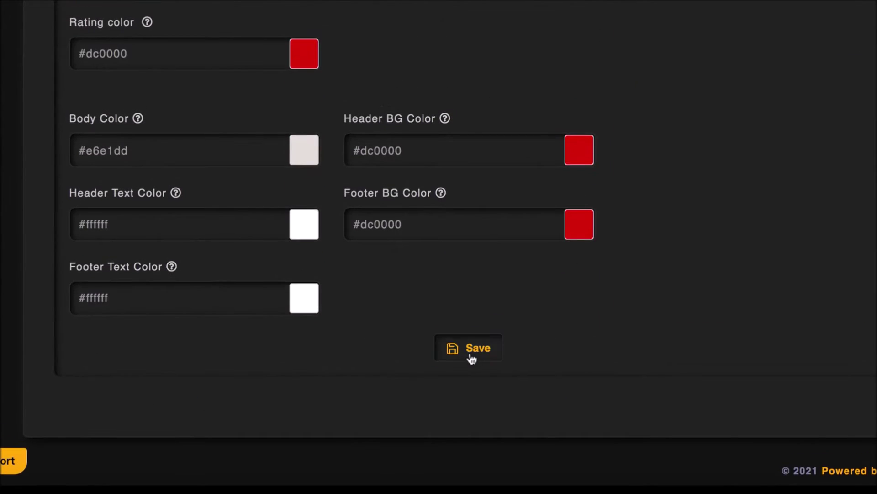
left_click(471, 353)
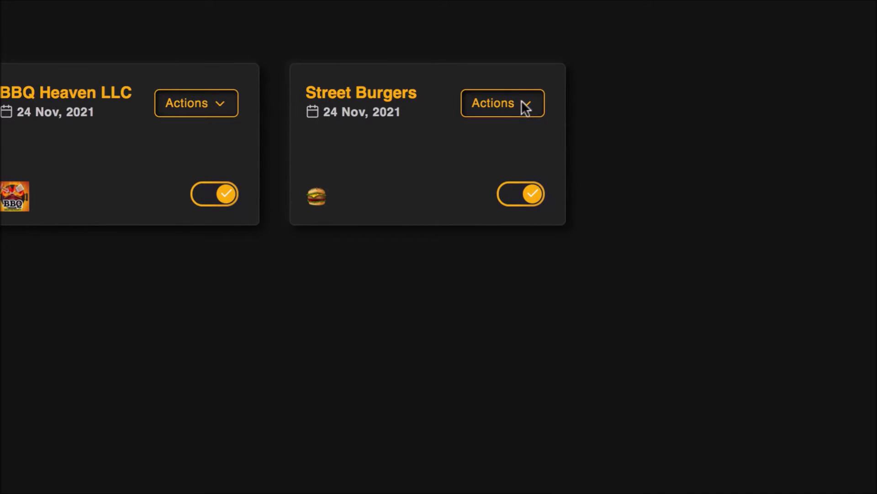
Step: Visit the Street Burgers direct link and view the customization options of the Mint & Mayo Burger in the Burgers category
left_click(509, 103)
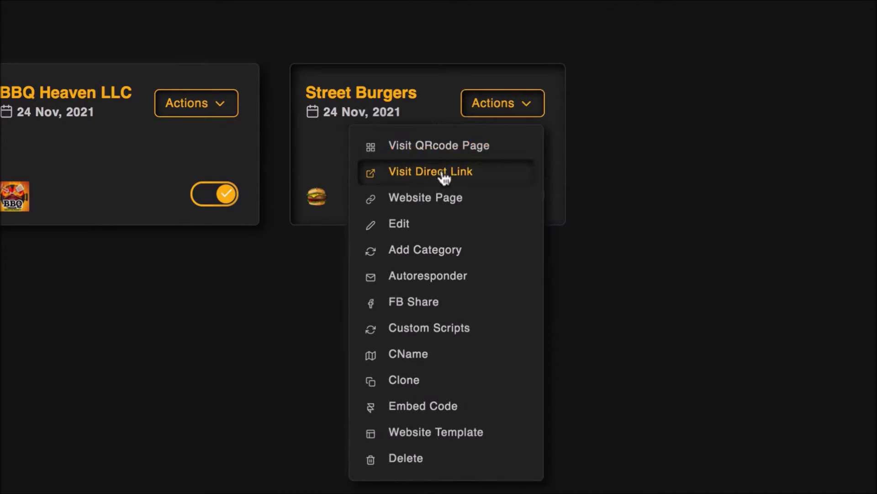
left_click(444, 178)
scroll(167, 271, "down", 4)
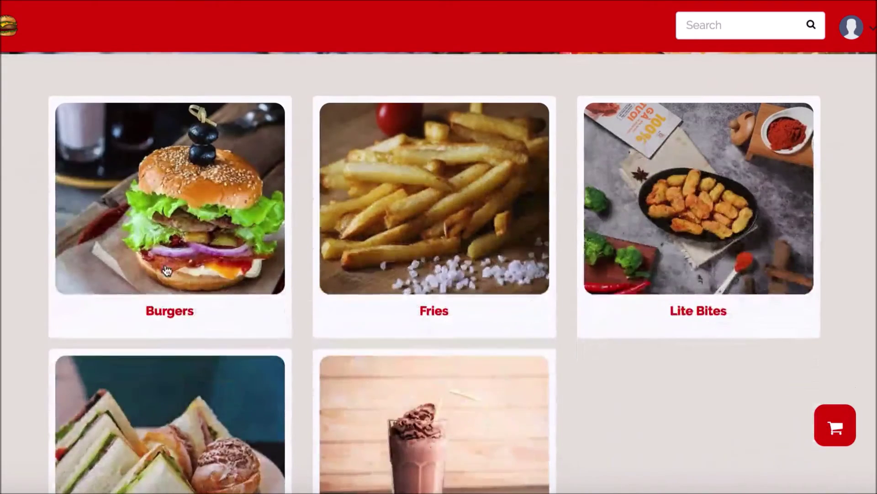
left_click(167, 271)
left_click(238, 177)
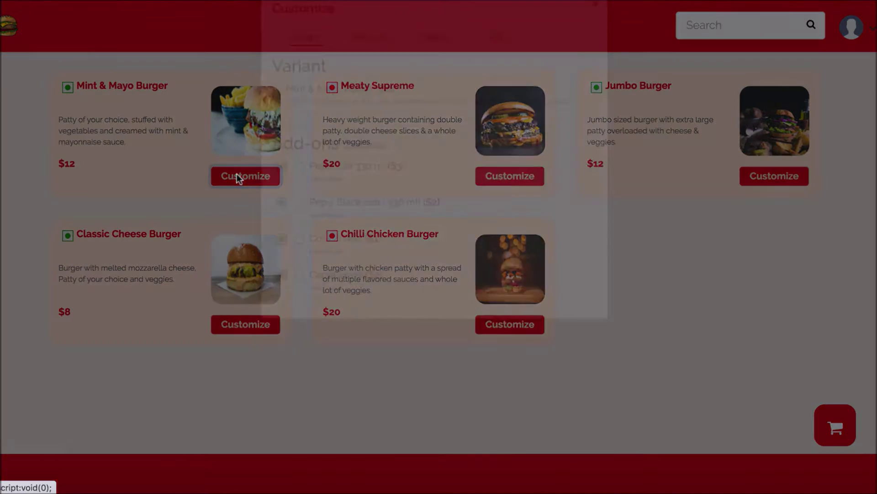
scroll(454, 247, "down", 1)
scroll(454, 247, "up", 1)
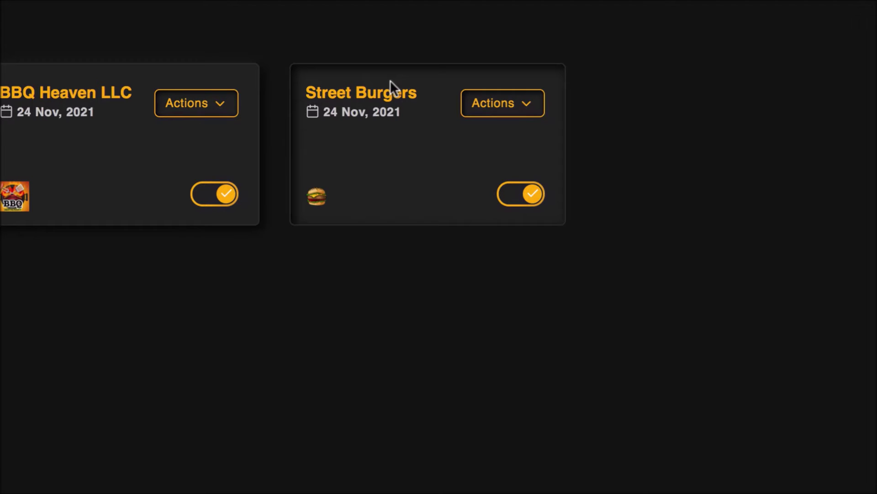
Step: Open the Street Burgers website template for customizing and look through its page sections
left_click(535, 109)
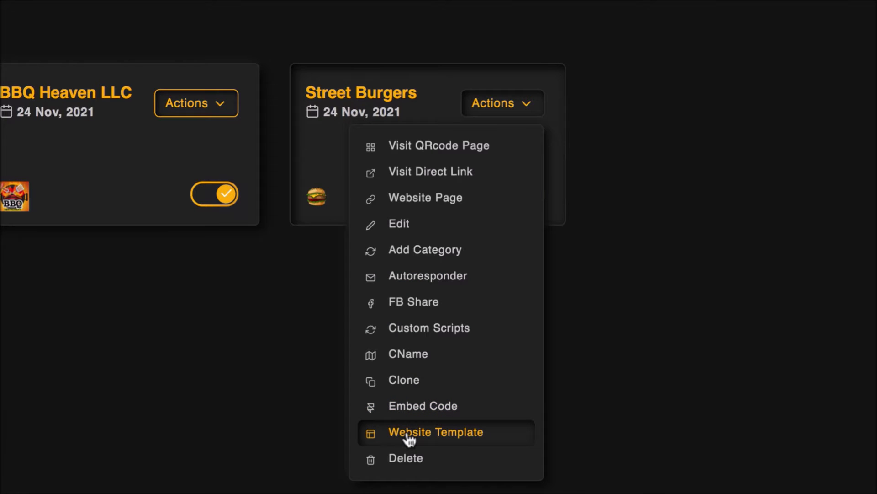
left_click(408, 436)
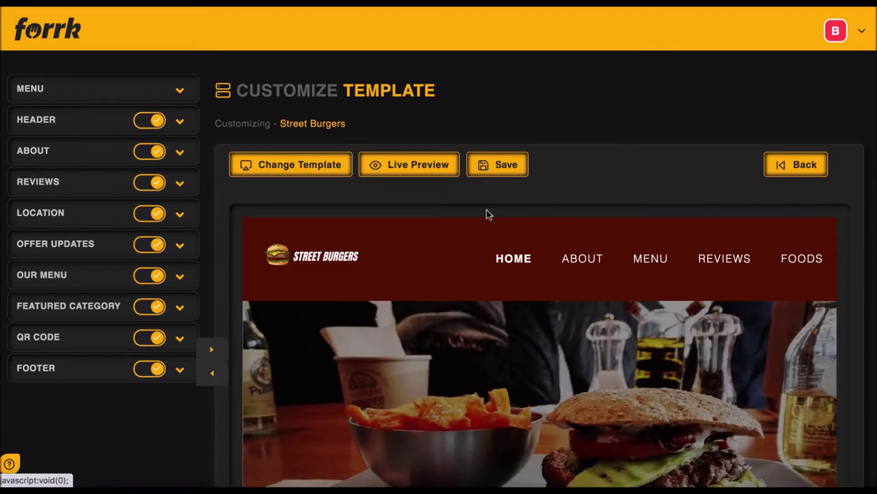
scroll(487, 214, "down", 15)
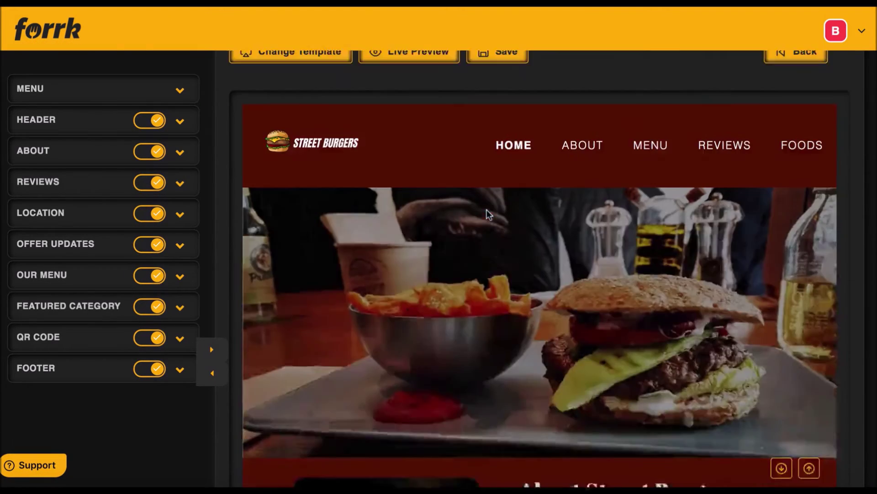
scroll(519, 315, "up", 15)
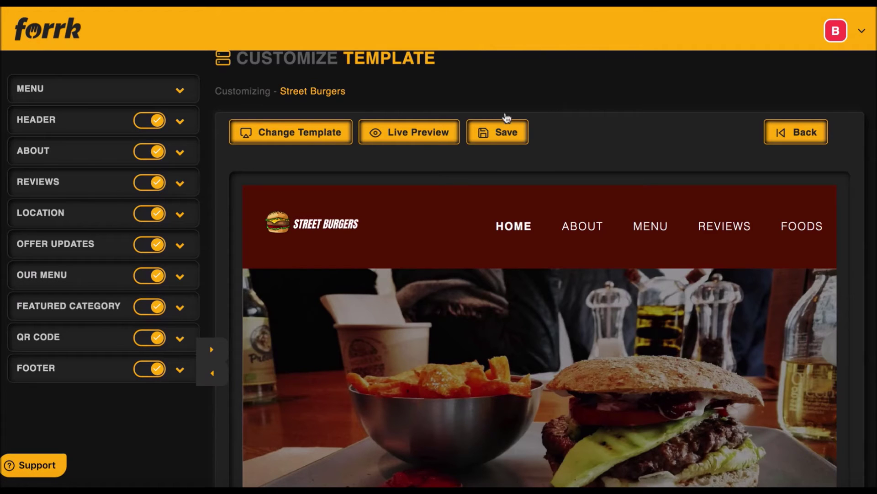
Step: Browse the website templates available for Street Burgers and return to the template customization page
left_click(302, 141)
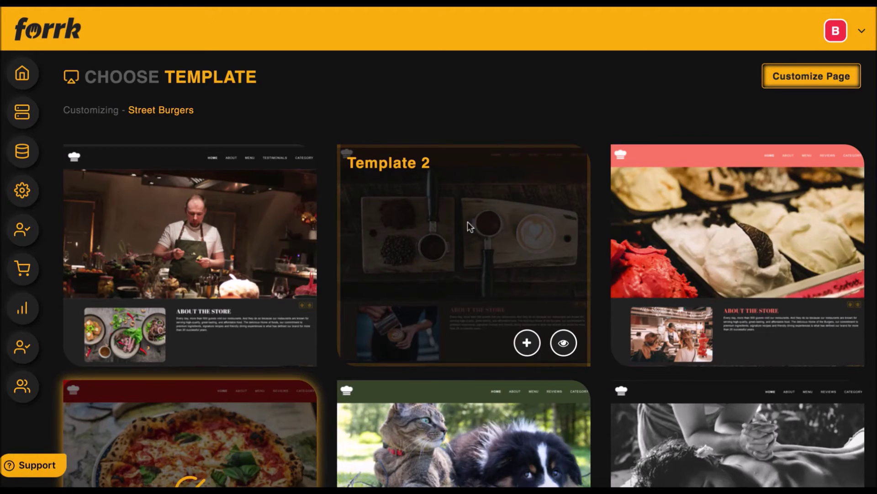
mouse_move(490, 240)
scroll(490, 240, "down", 2)
scroll(489, 240, "down", 2)
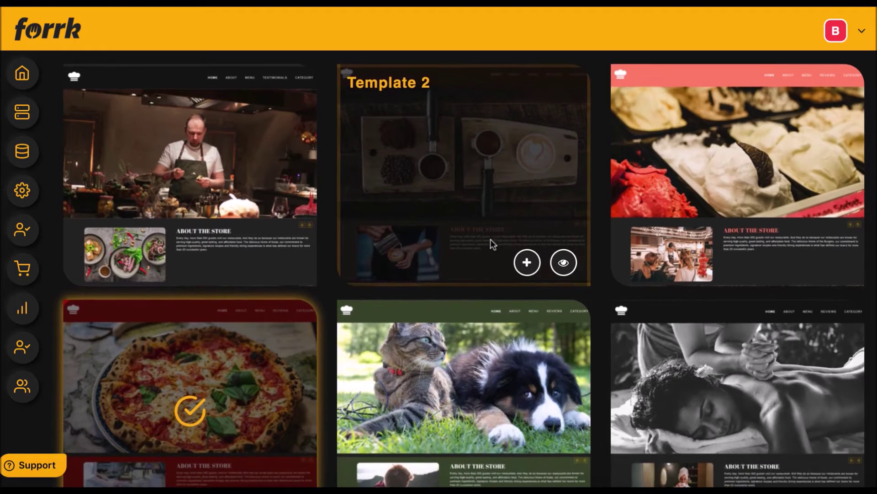
scroll(490, 240, "up", 3)
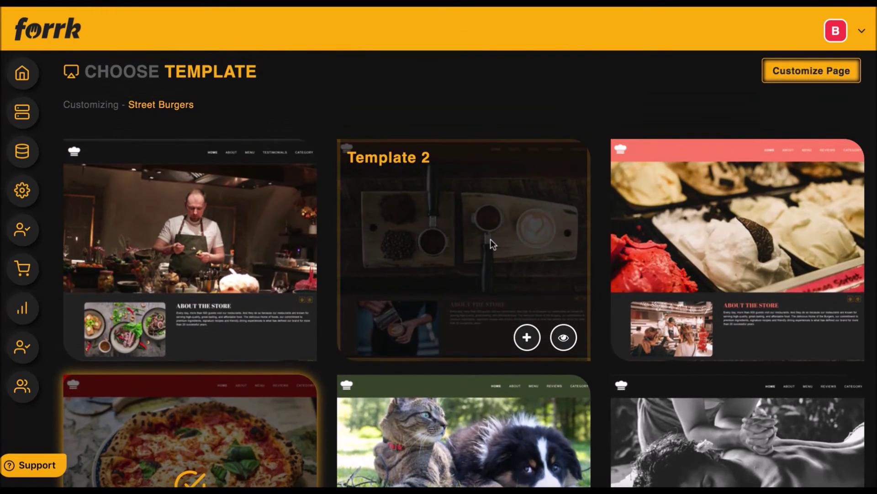
mouse_move(196, 213)
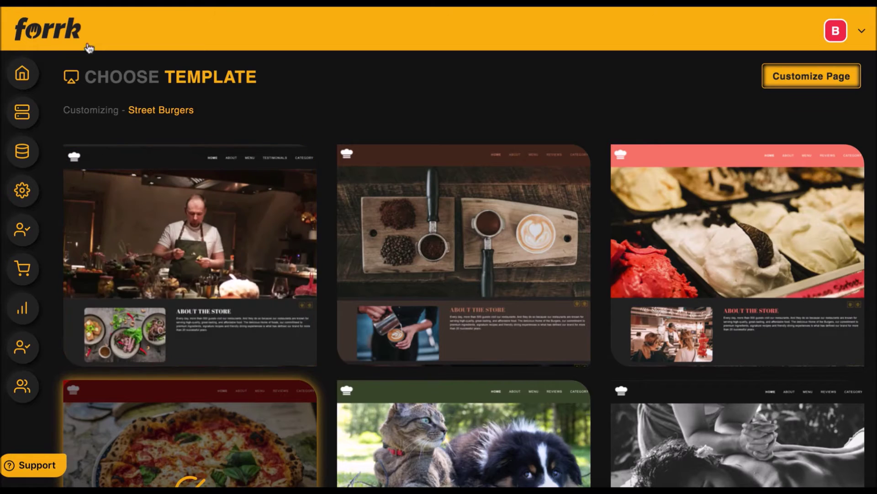
left_click(90, 47)
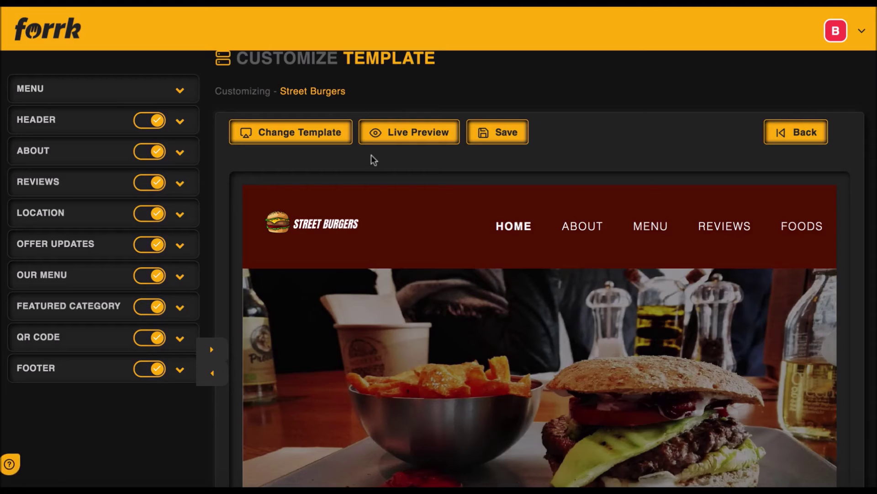
scroll(371, 155, "up", 1)
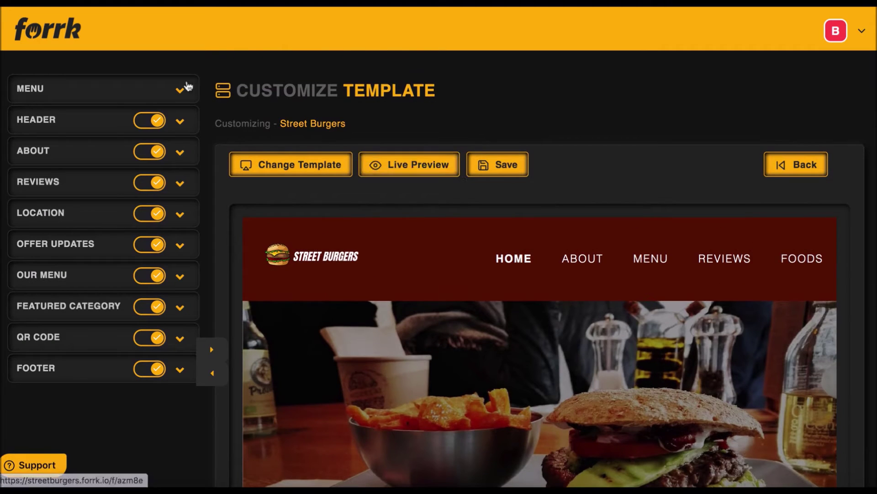
Step: View the website's header settings, checking the second banner's options and switching back to the first banner
left_click(180, 121)
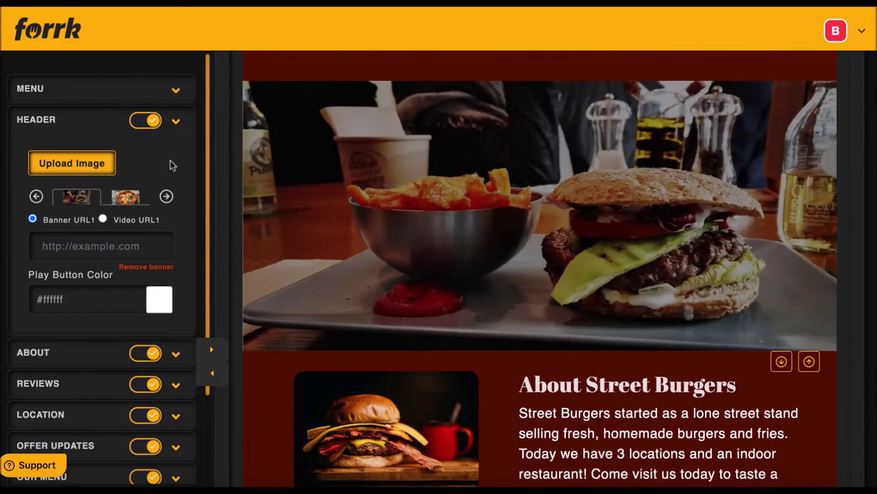
scroll(171, 162, "down", 1)
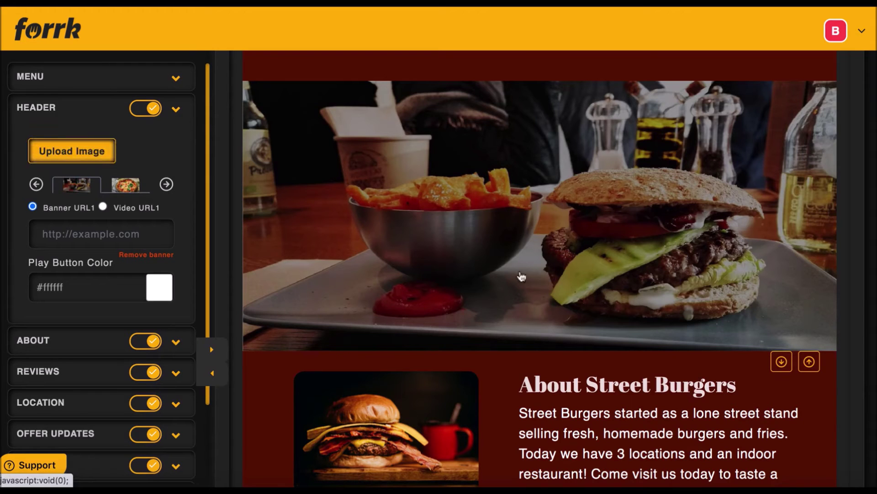
scroll(521, 276, "down", 9)
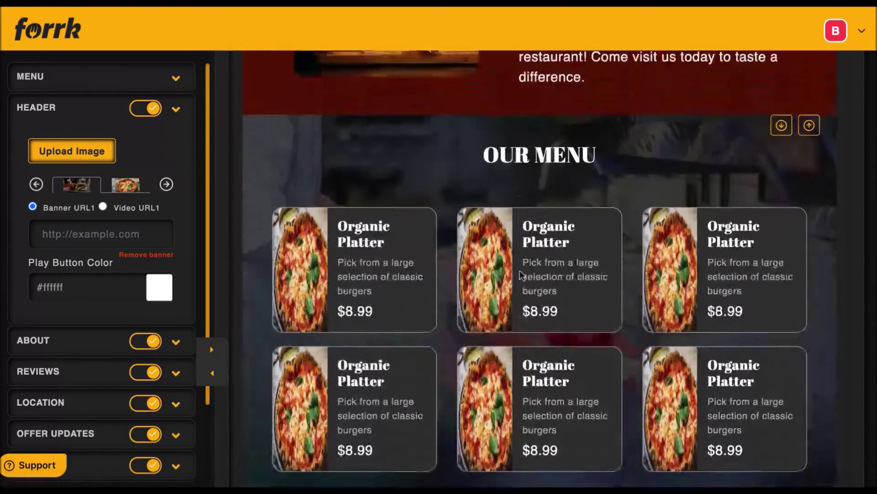
scroll(521, 276, "up", 10)
left_click(130, 188)
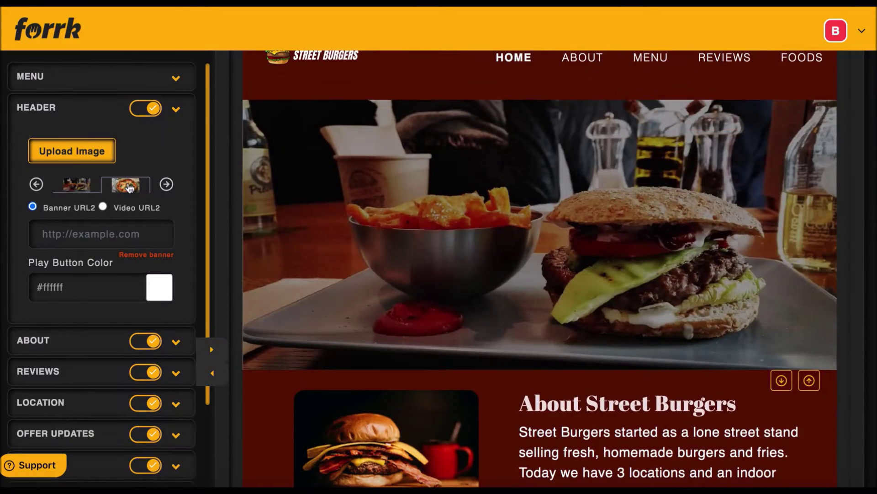
left_click(103, 226)
left_click(77, 188)
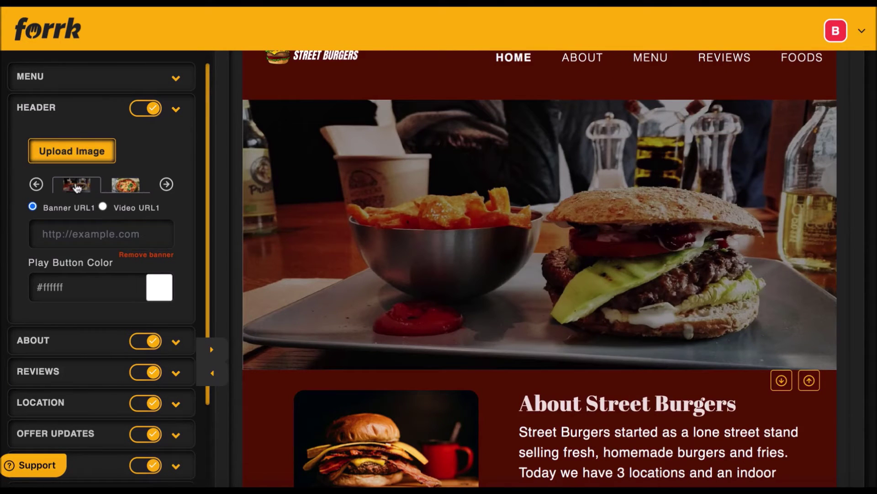
scroll(75, 227, "down", 1)
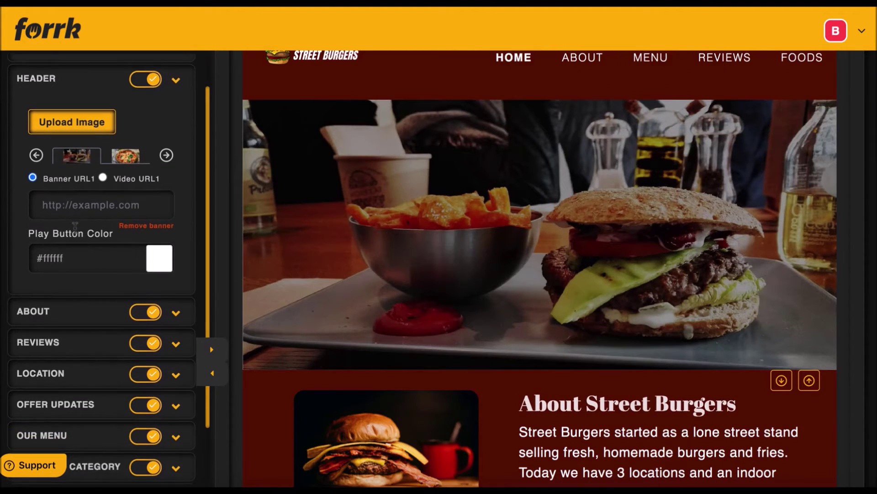
Step: Replace the opening words of the About section's description with "Street Burgers" and review the section's background settings
left_click(57, 310)
scroll(84, 289, "down", 3)
scroll(84, 289, "down", 3)
left_click(120, 283)
key("shift+Home")
key("BackSpace")
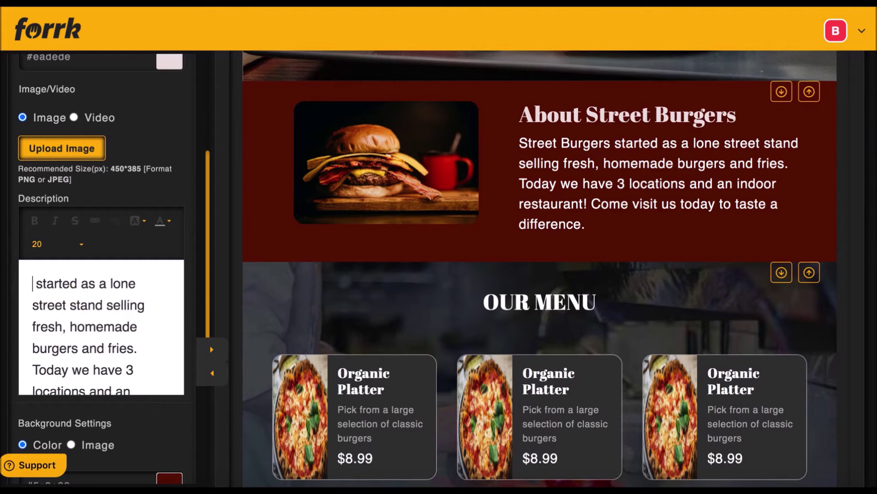
type("Street")
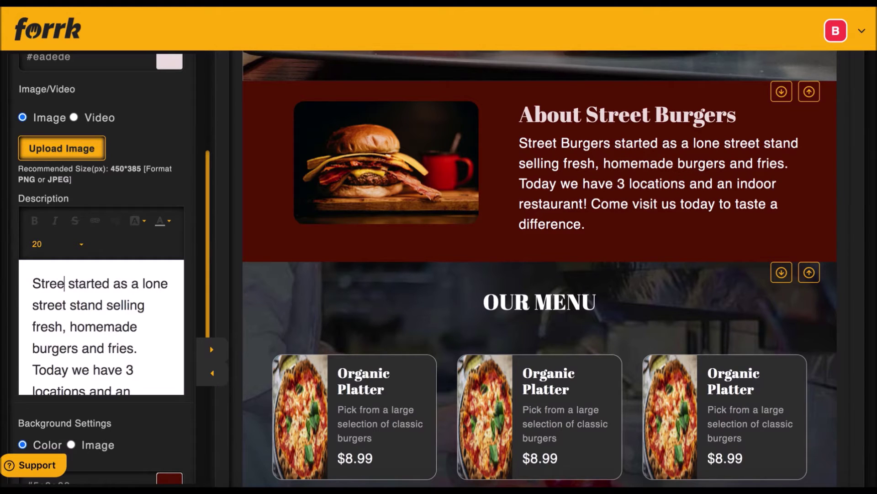
type(" Burgers")
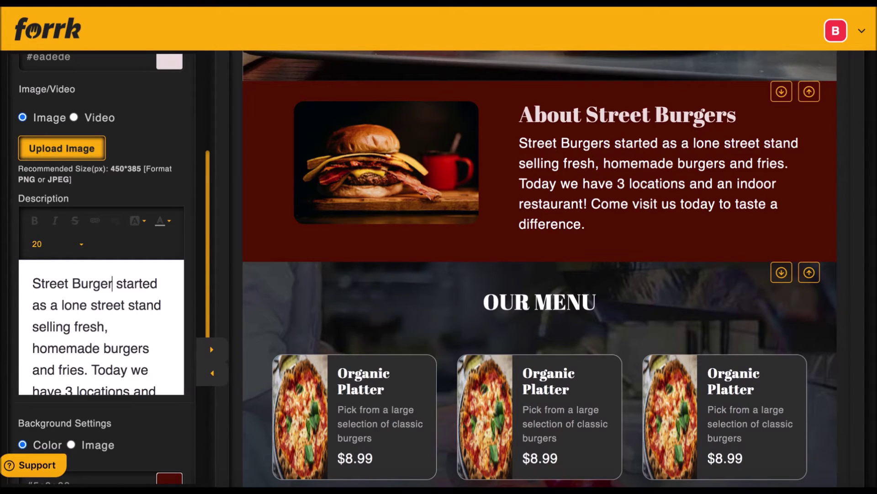
scroll(95, 291, "down", 6)
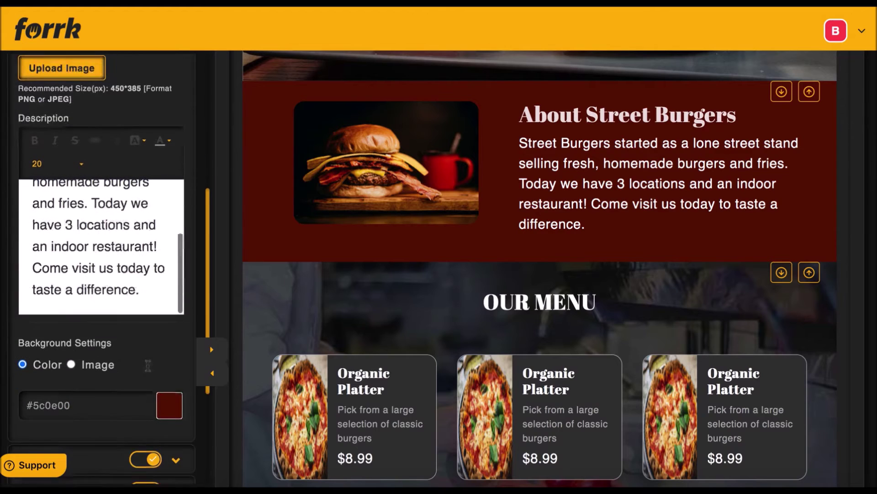
scroll(490, 296, "up", 10)
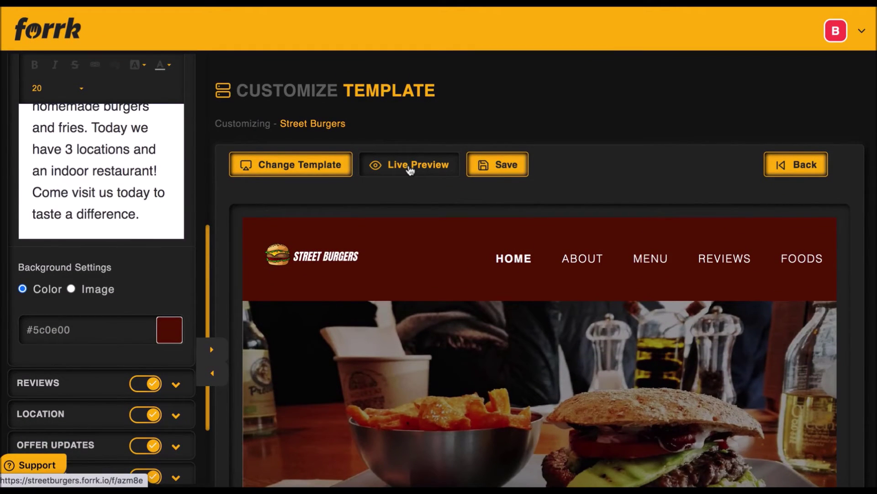
Step: Move the About Street Burgers section below the Our Menu section on the website page
scroll(158, 254, "down", 3)
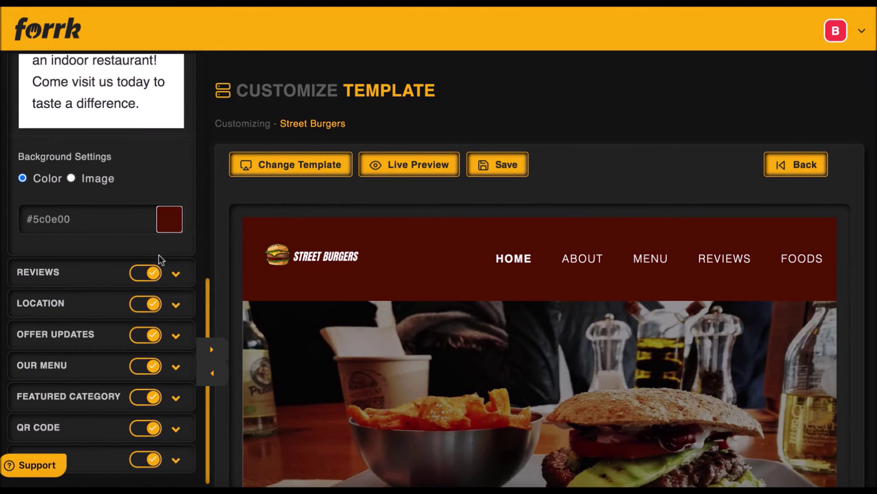
left_click(658, 281)
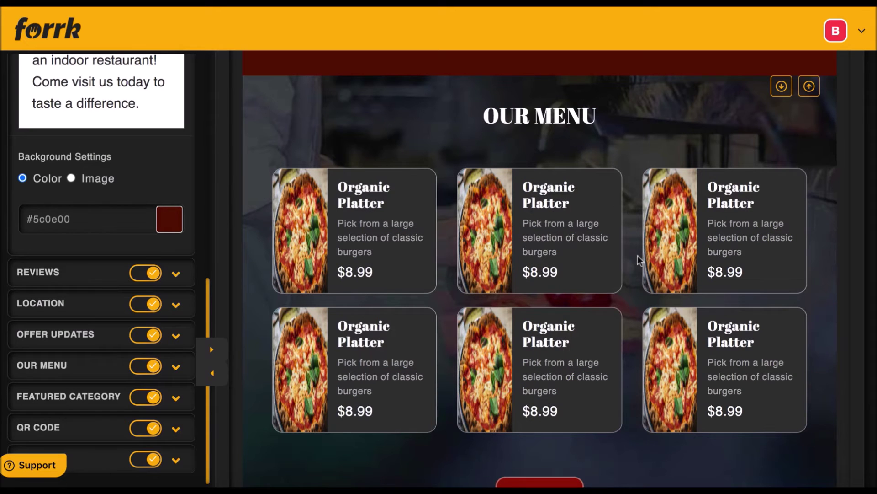
scroll(637, 255, "up", 5)
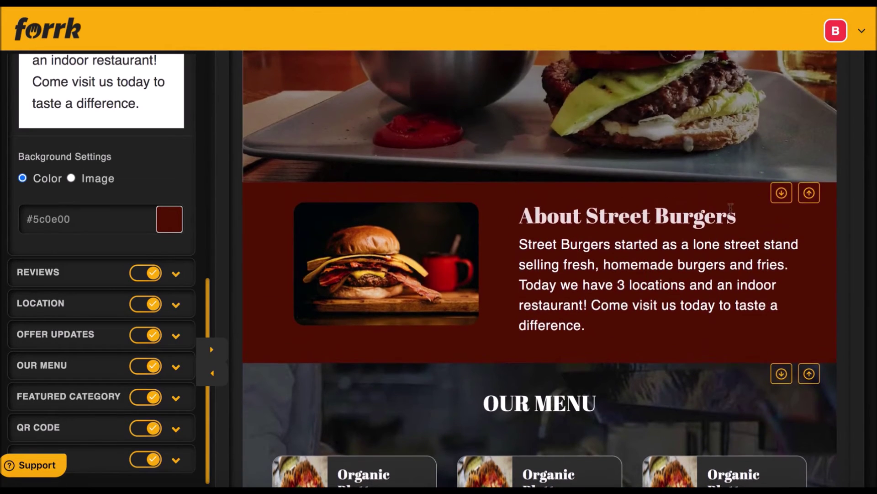
left_click(781, 192)
scroll(714, 324, "down", 2)
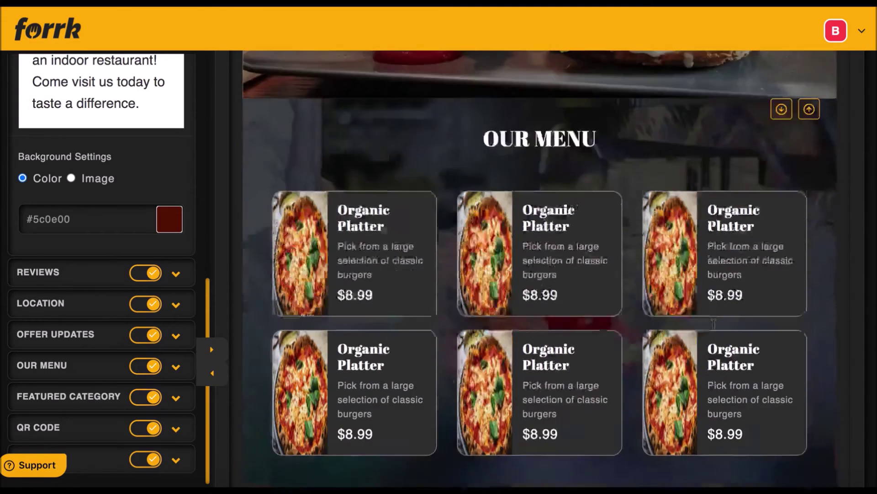
scroll(713, 324, "down", 5)
left_click(782, 243)
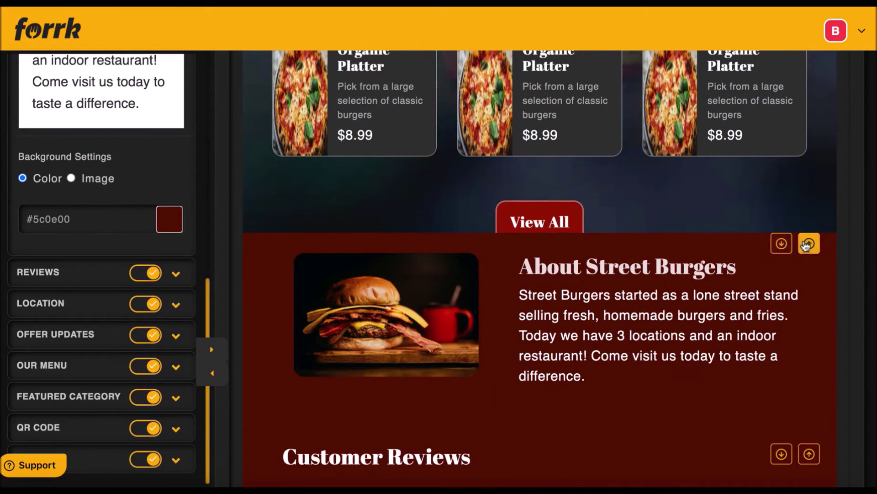
Step: Switch the website's Reviews section off and back on
left_click(154, 274)
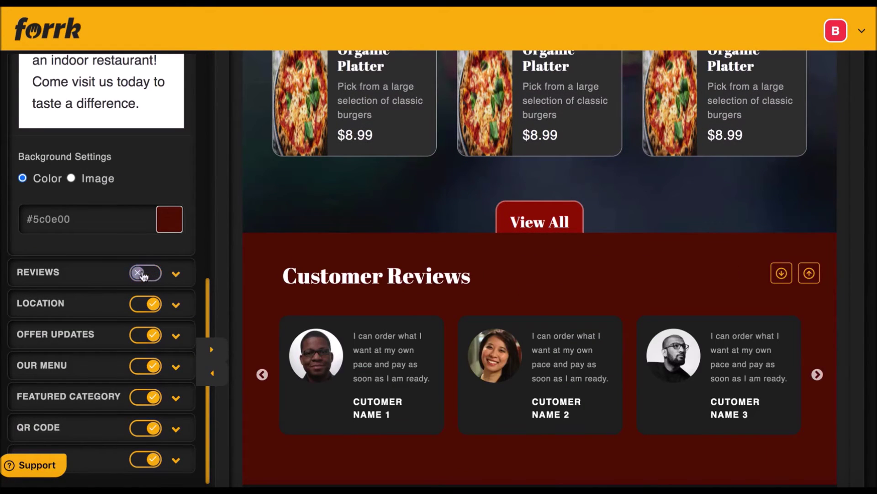
left_click(142, 277)
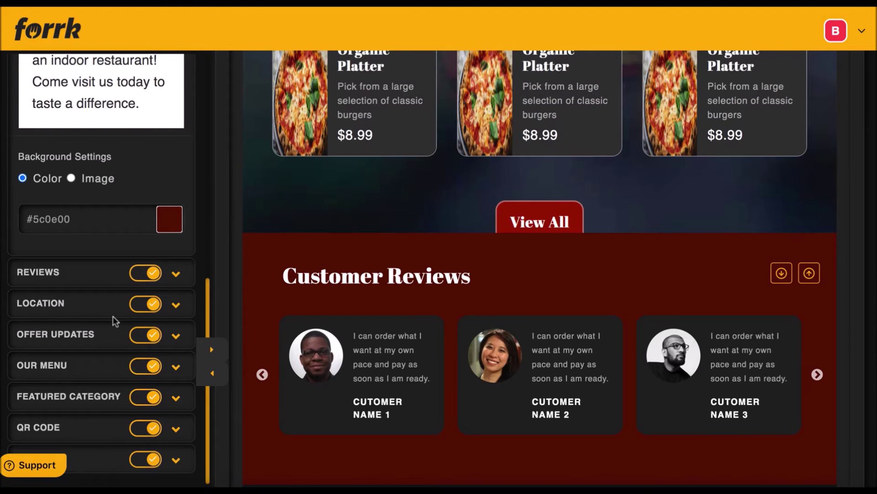
Step: Check the autoresponder options of the Offer Updates section, trying Email Aces, and close them without saving
left_click(81, 336)
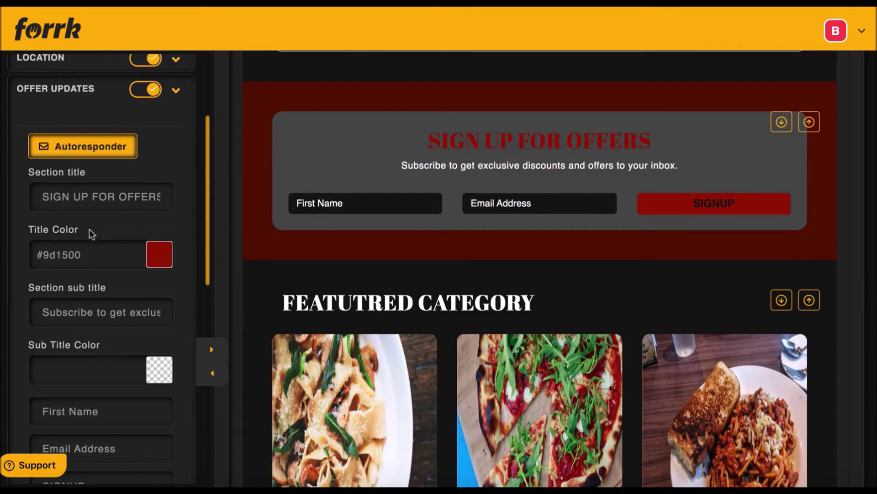
left_click(76, 148)
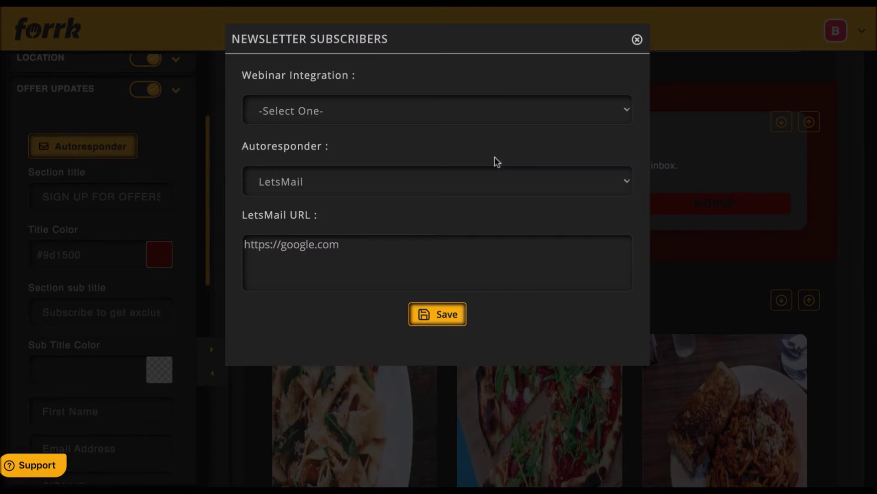
left_click(350, 185)
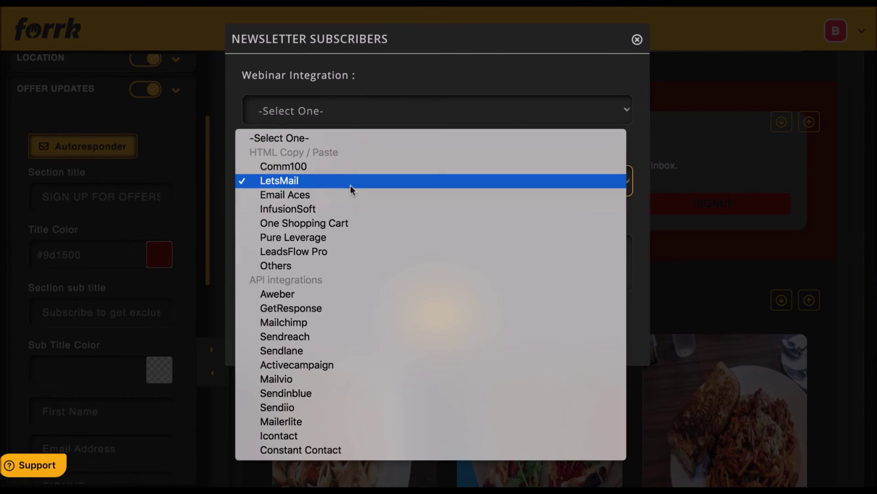
left_click(347, 196)
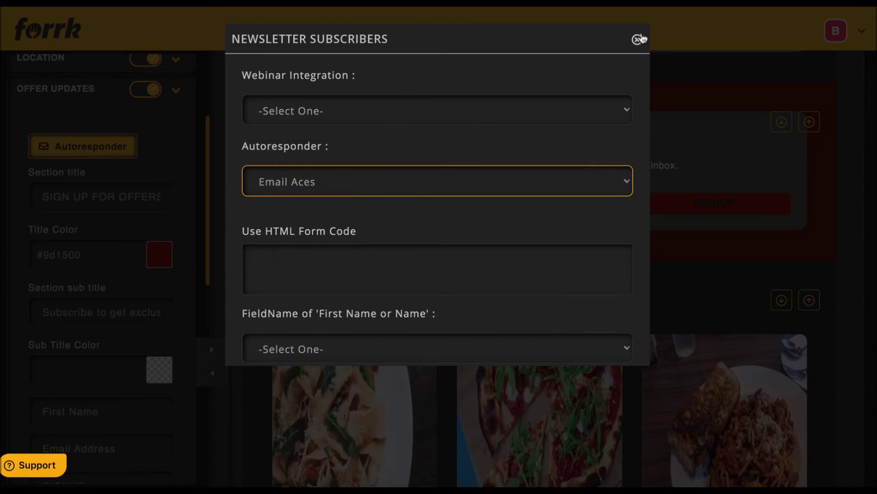
left_click(639, 39)
Step: Review the Offer Updates section's subtitle, color, background and redirection URL settings
scroll(117, 293, "down", 1)
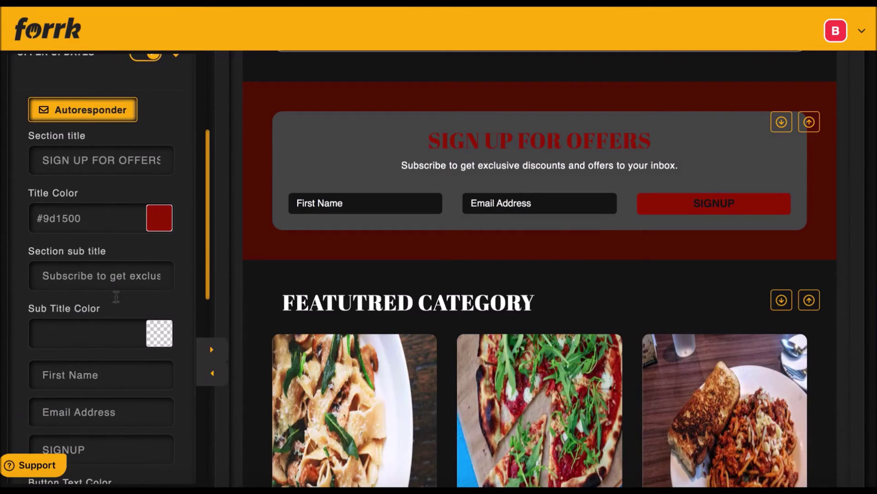
left_click(104, 274)
left_click(106, 274)
key("Right")
key("Right")
key("Right")
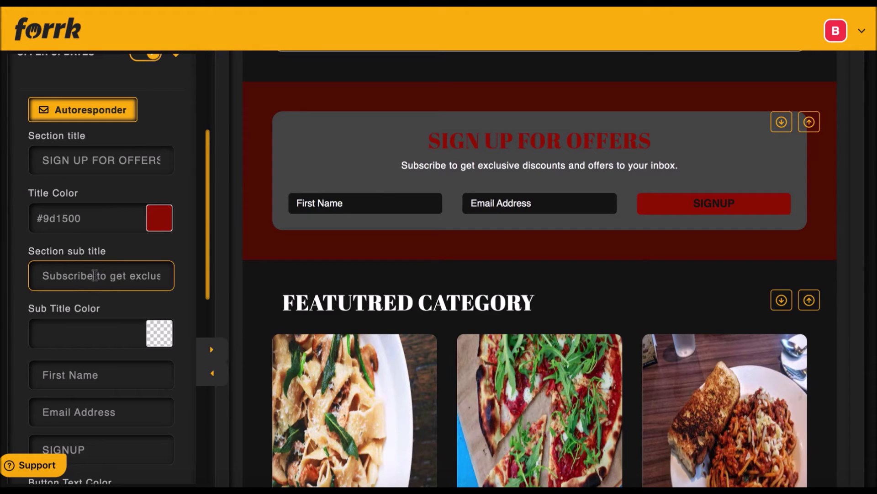
scroll(94, 275, "down", 10)
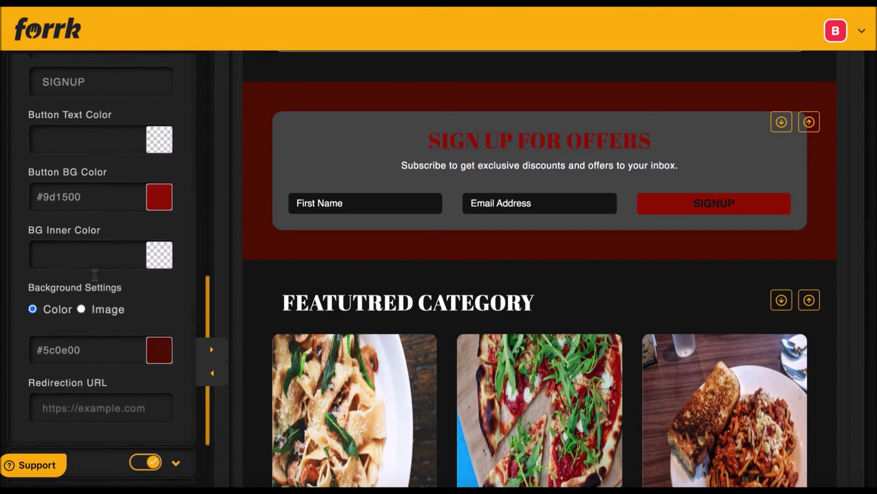
Step: Review the QR Code section's title, subtitle, color and URL settings
left_click(75, 433)
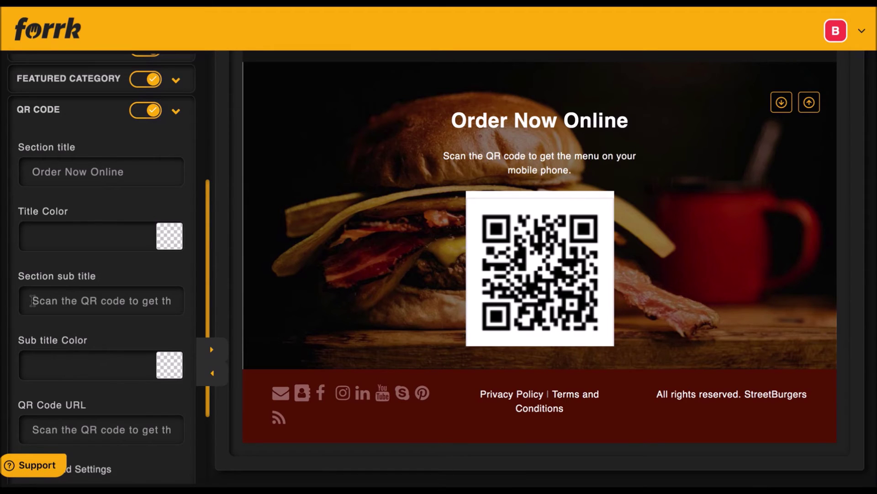
left_click(54, 300)
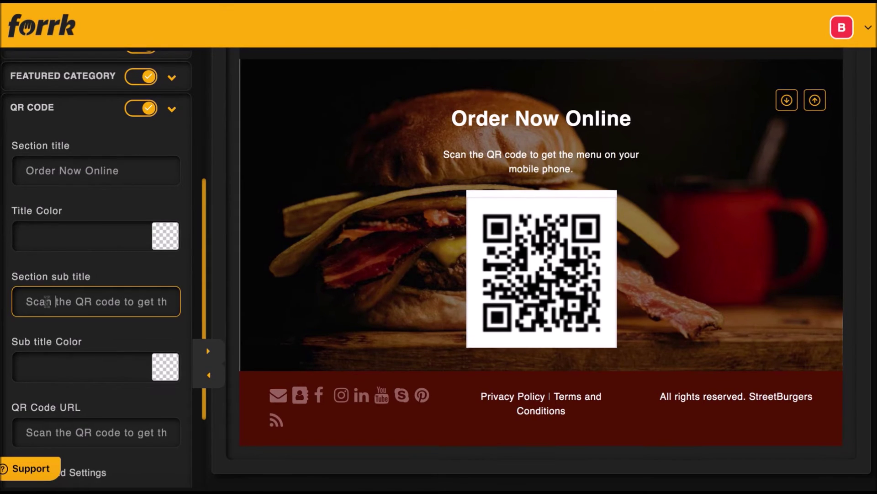
scroll(339, 257, "up", 15)
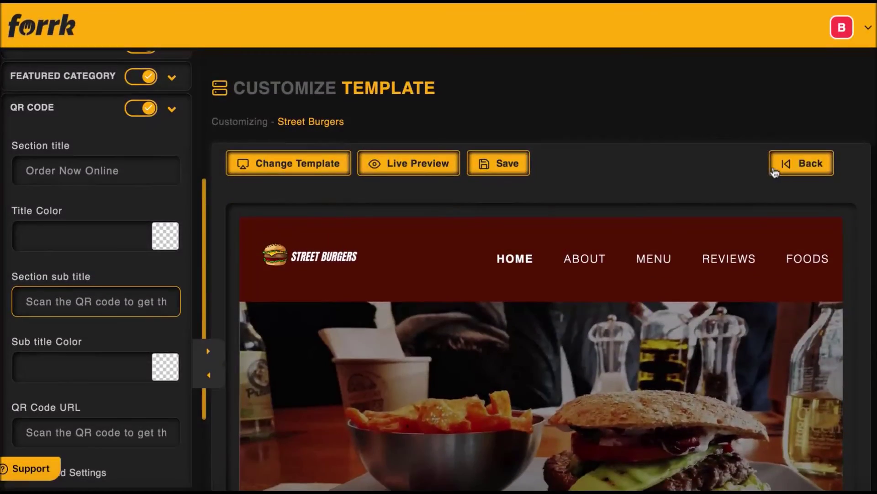
Step: Return to the store list and look through the live website page of Street Burgers from start to end
left_click(786, 185)
left_click(642, 167)
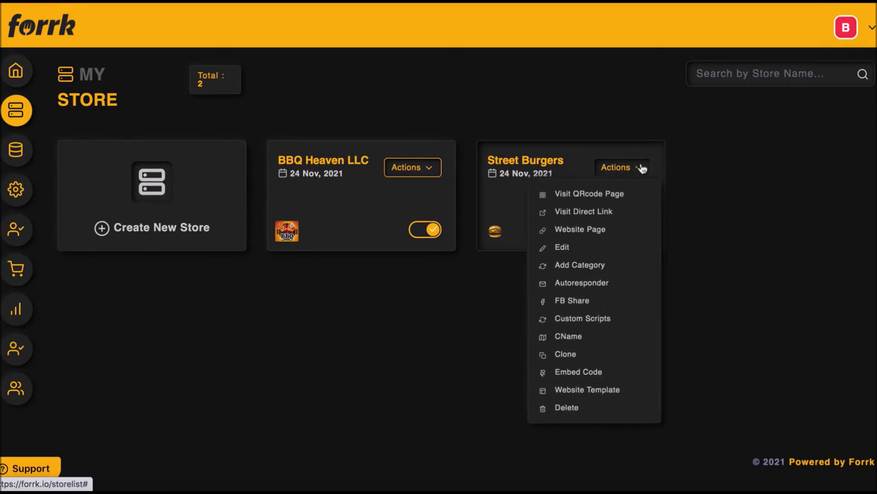
left_click(580, 233)
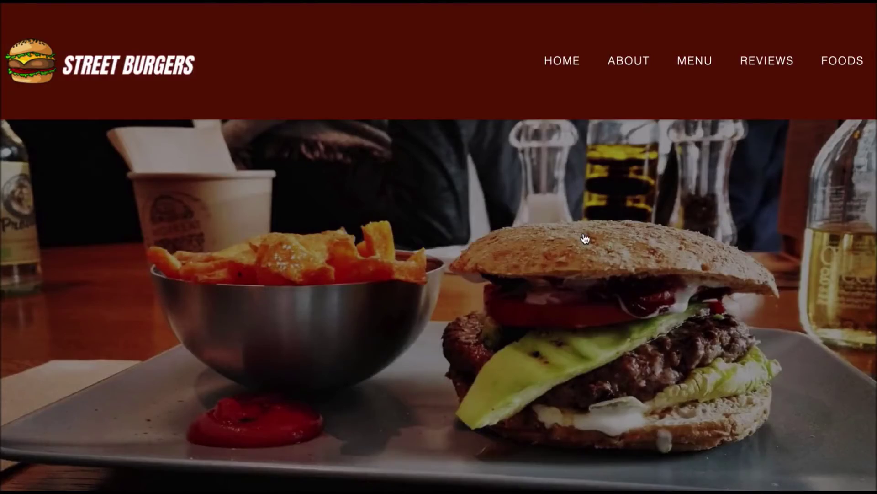
scroll(585, 238, "down", 20)
scroll(585, 238, "down", 8)
scroll(585, 239, "up", 14)
scroll(585, 238, "up", 12)
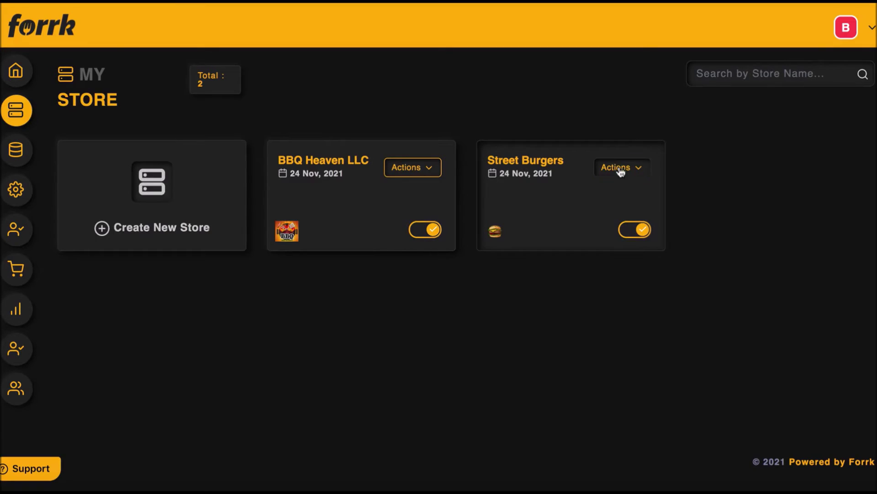
Step: View the CName domain settings of the Street Burgers store and close them without entering a URL
left_click(618, 168)
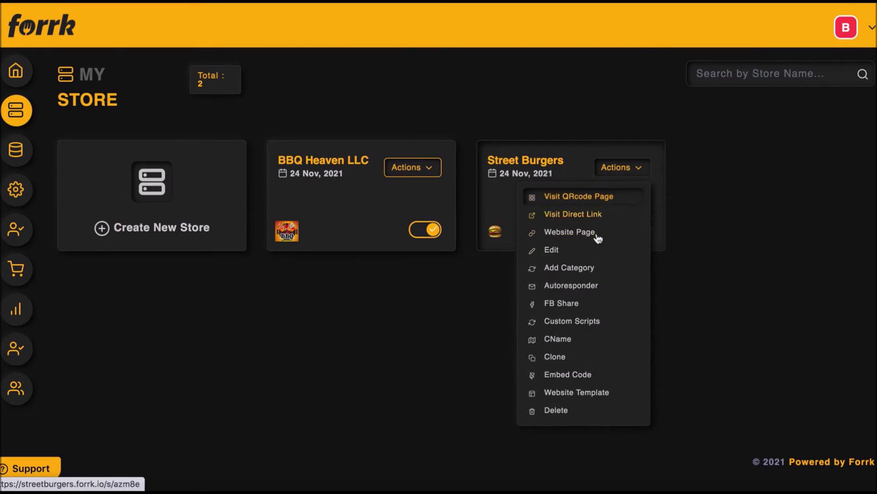
left_click(572, 339)
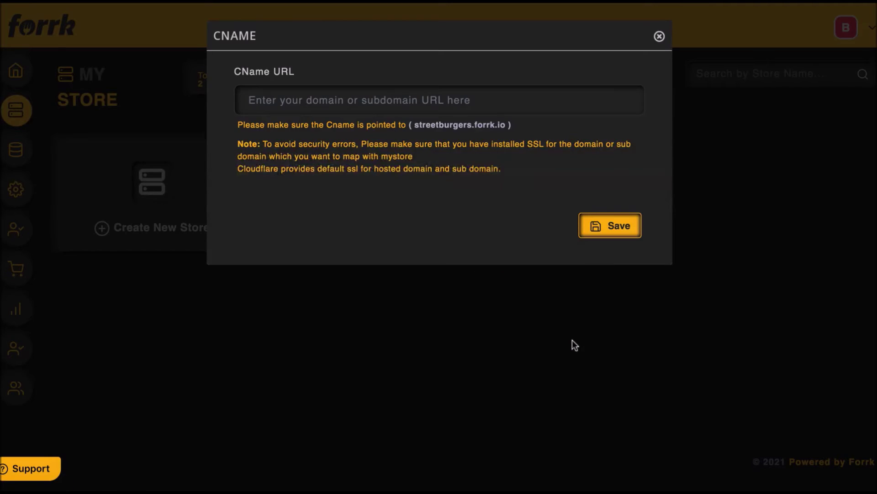
left_click(659, 37)
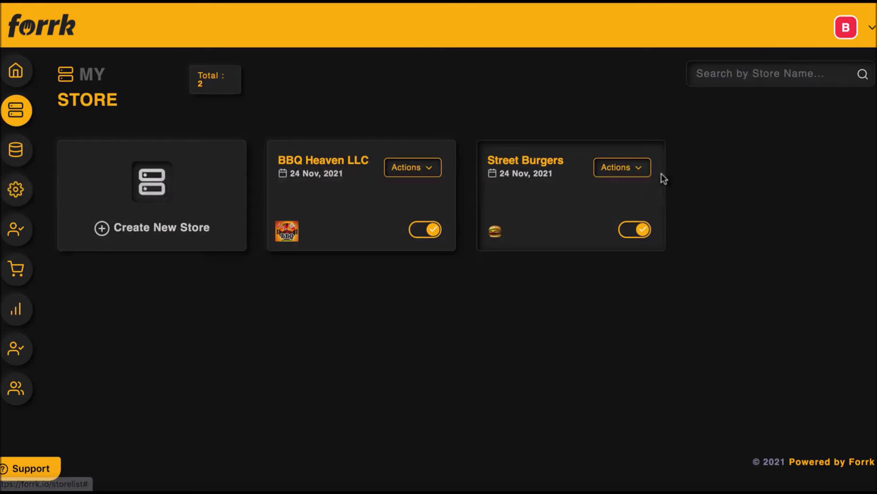
Step: View the Custom Scripts fields of Street Burgers, close them, and look over the other actions available for the store
left_click(637, 169)
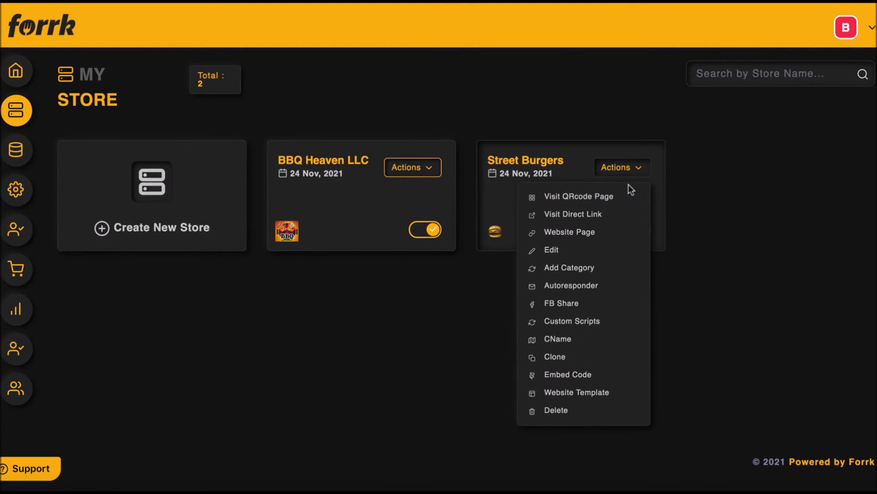
left_click(572, 320)
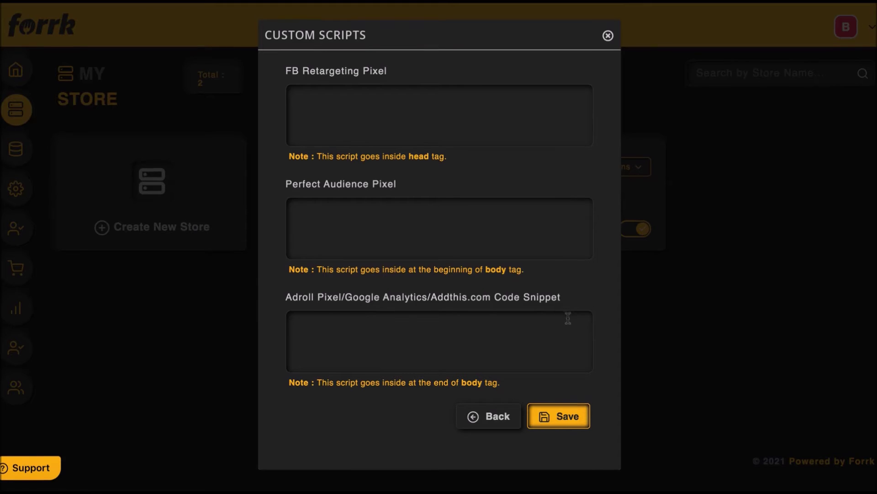
left_click(609, 38)
left_click(620, 166)
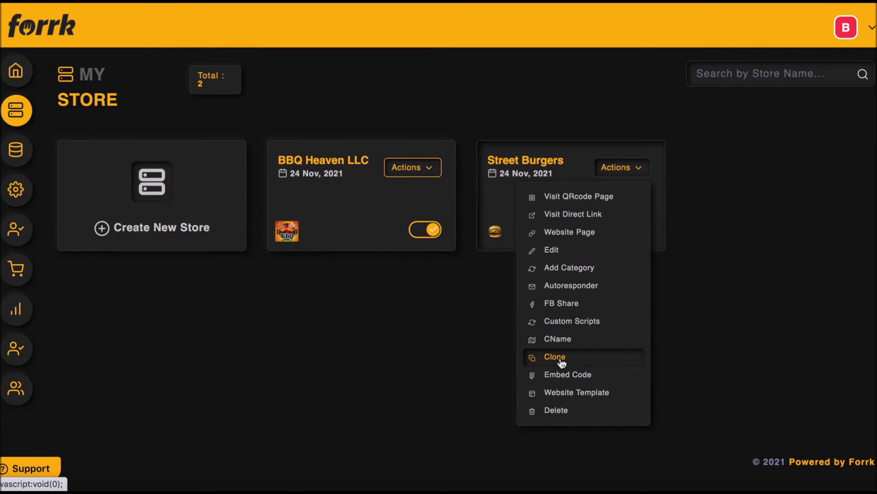
left_click(446, 343)
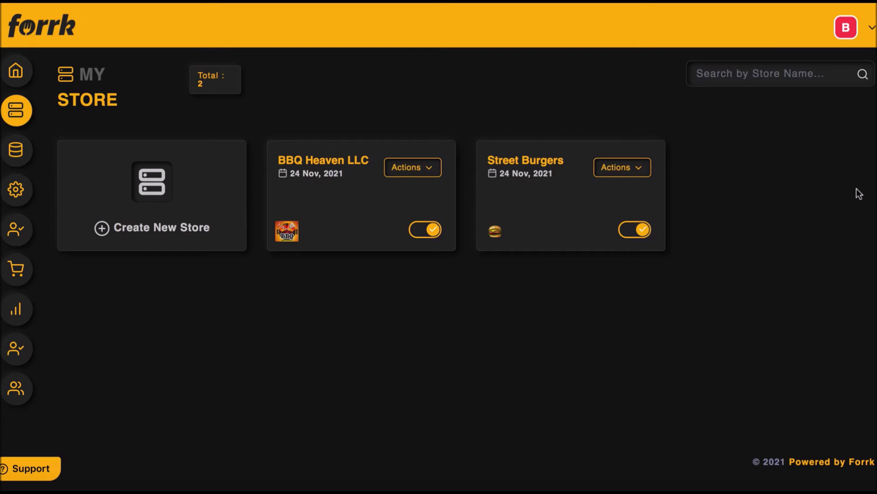
Step: View the menu categories of Street Burgers, expanding and collapsing the Burgers category
left_click(635, 170)
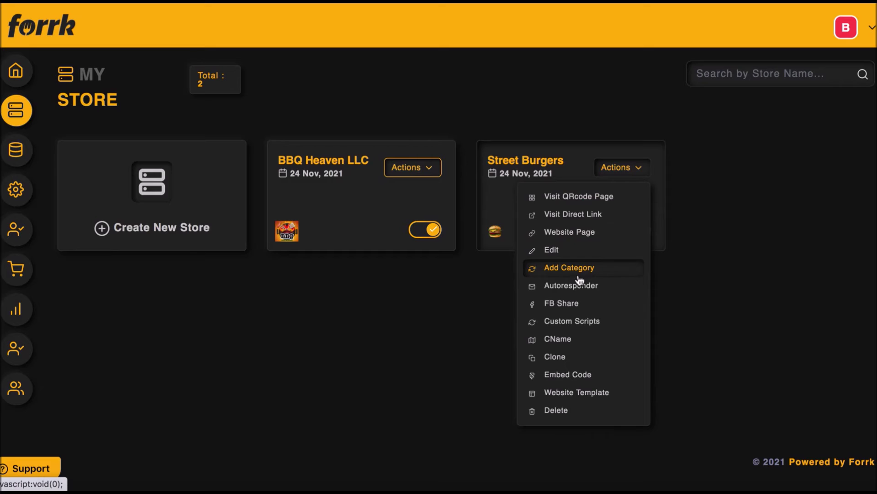
left_click(566, 273)
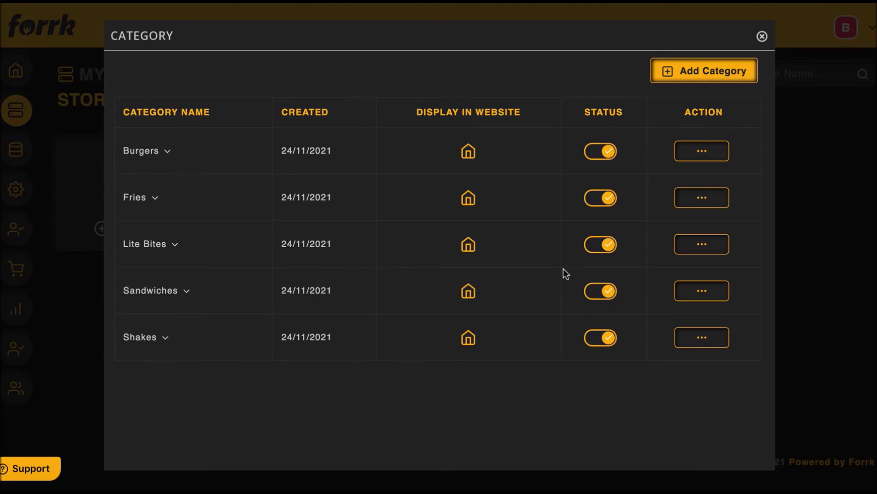
left_click(171, 154)
left_click(171, 153)
Step: Fill in a new category named "Snacks", leave the form without saving, and close the category list
left_click(726, 73)
left_click(382, 94)
type("Snacs")
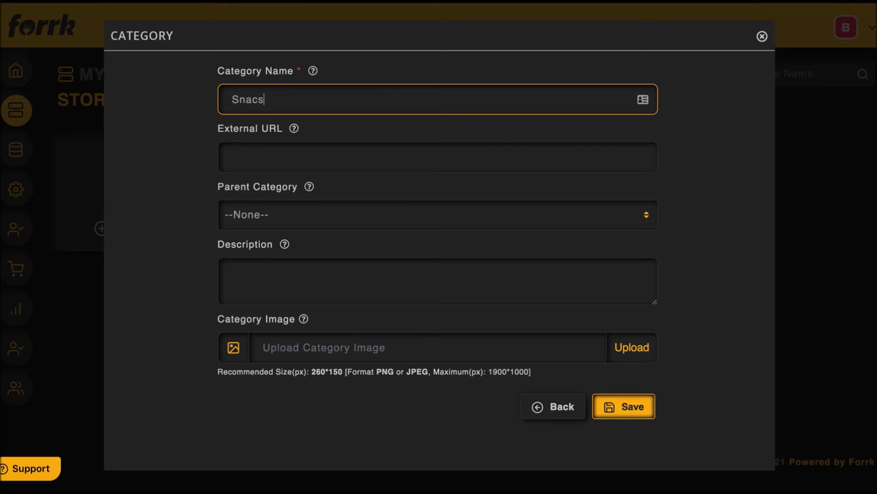
key("BackSpace")
type("ks")
left_click(544, 406)
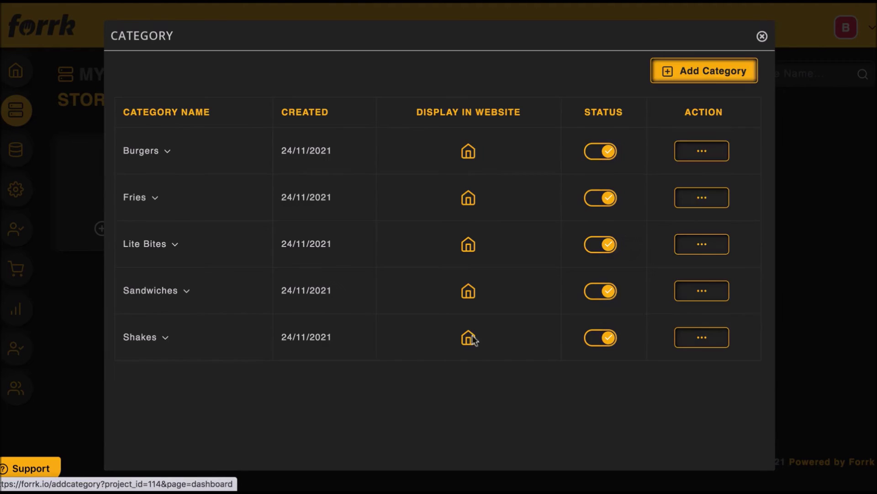
left_click(762, 36)
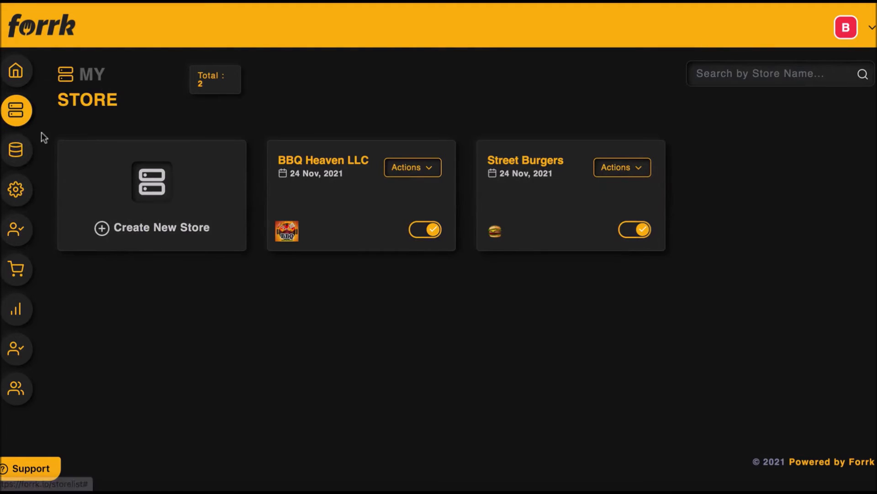
Step: View the new product form for Street Burgers and return to the product dashboard
left_click(32, 150)
left_click(744, 113)
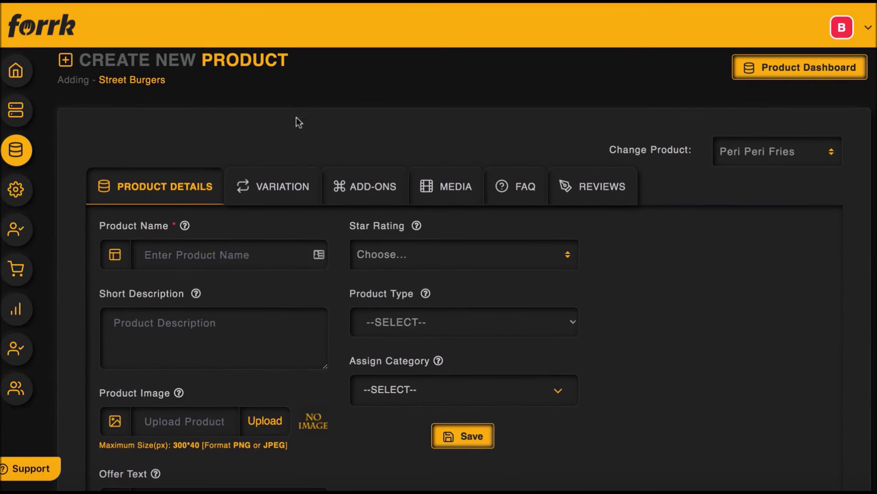
left_click(800, 67)
Step: Open the Chili Cheese Sandwich product for editing and review its name and short description
scroll(710, 264, "down", 1)
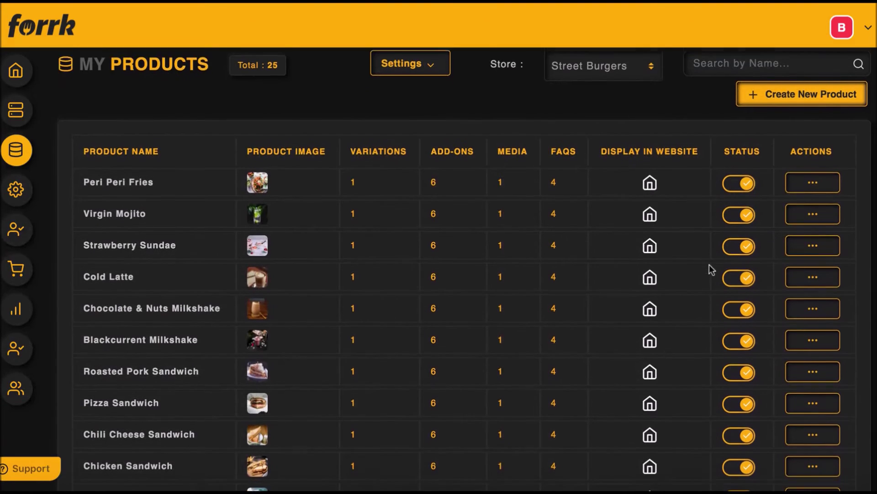
left_click(797, 391)
left_click(755, 360)
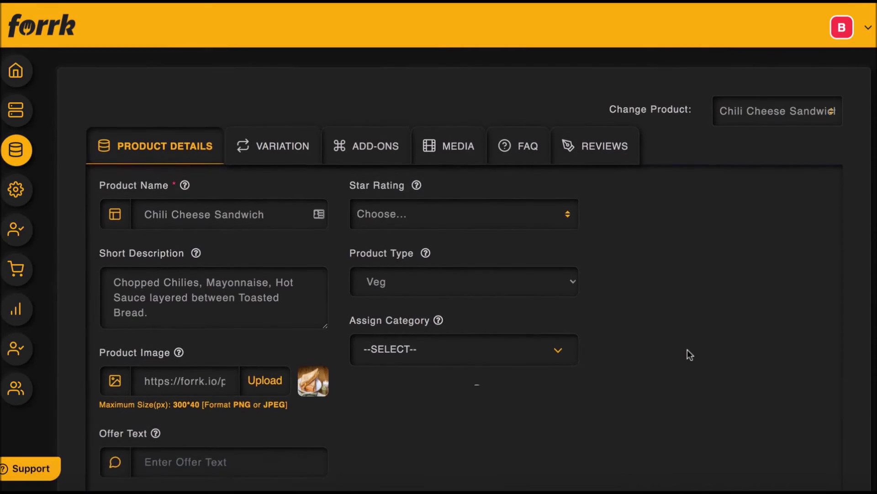
scroll(687, 352, "down", 1)
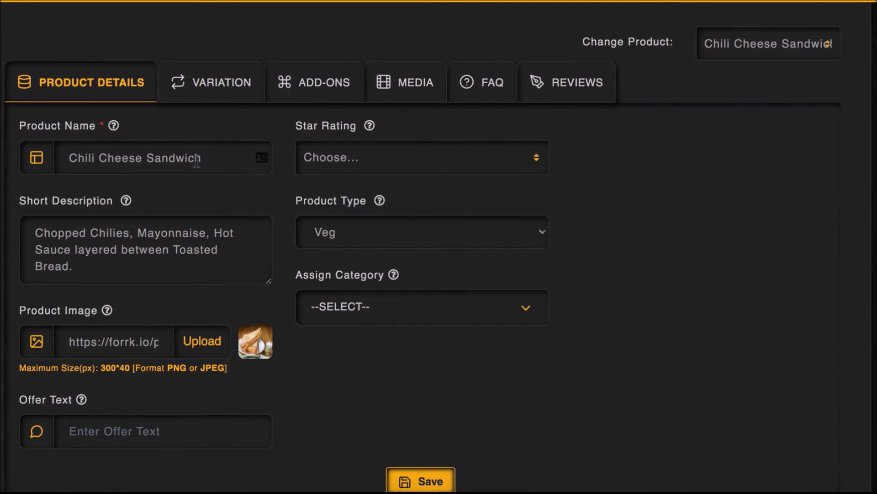
left_click_drag(206, 158, 65, 158)
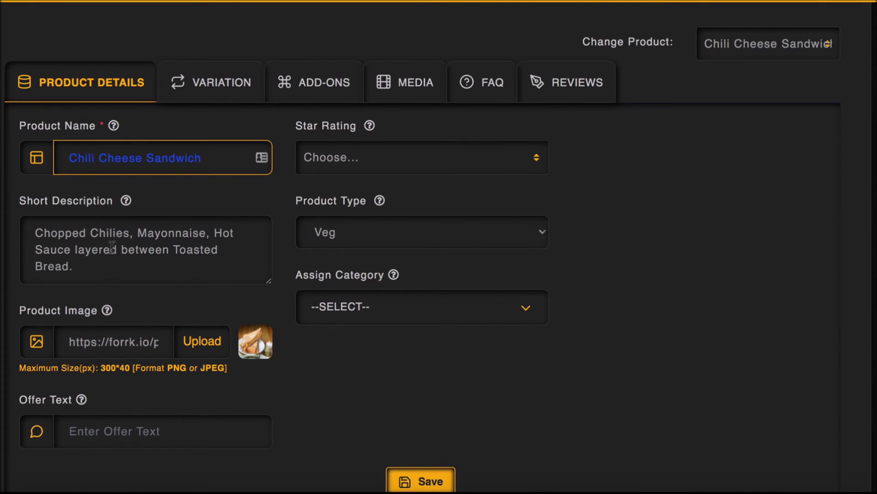
left_click(85, 264)
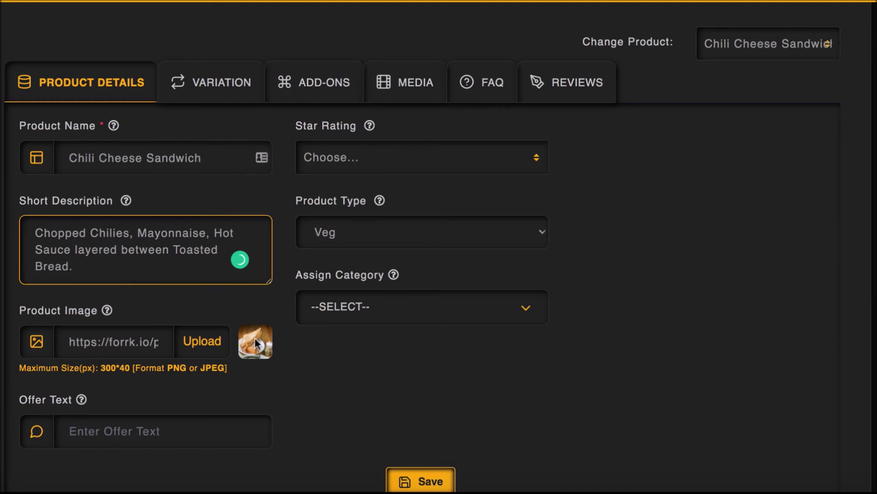
Step: Check which categories are assigned to the Chili Cheese Sandwich and collapse the category list
left_click(525, 307)
scroll(578, 331, "down", 2)
scroll(419, 369, "down", 3)
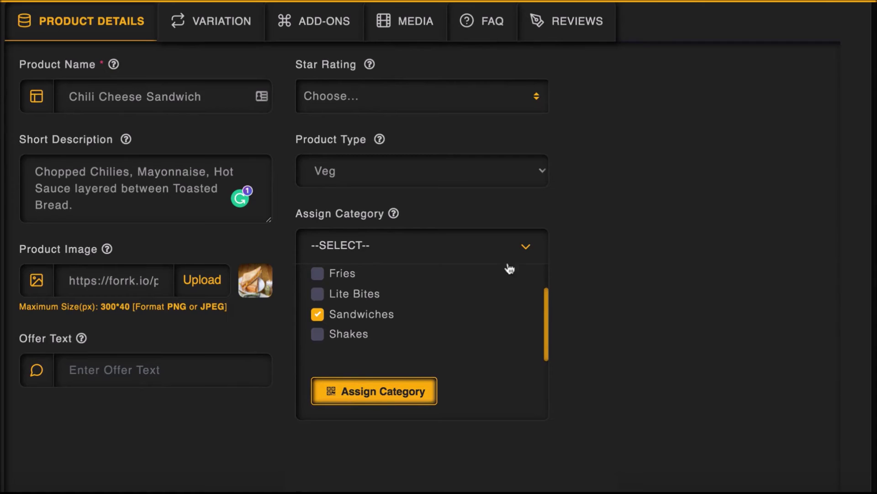
left_click(524, 247)
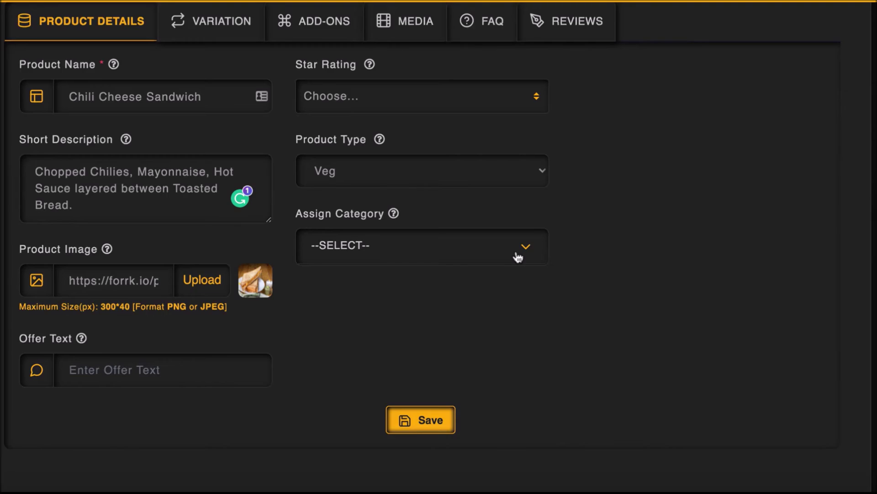
Step: Add a variation named "Large Size" to the Chili Cheese Sandwich, then delete that variation
scroll(518, 257, "up", 2)
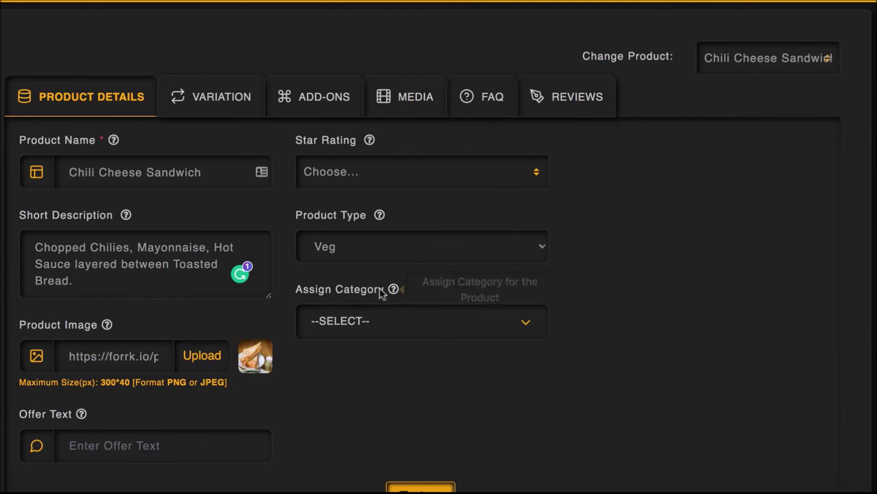
left_click(294, 297)
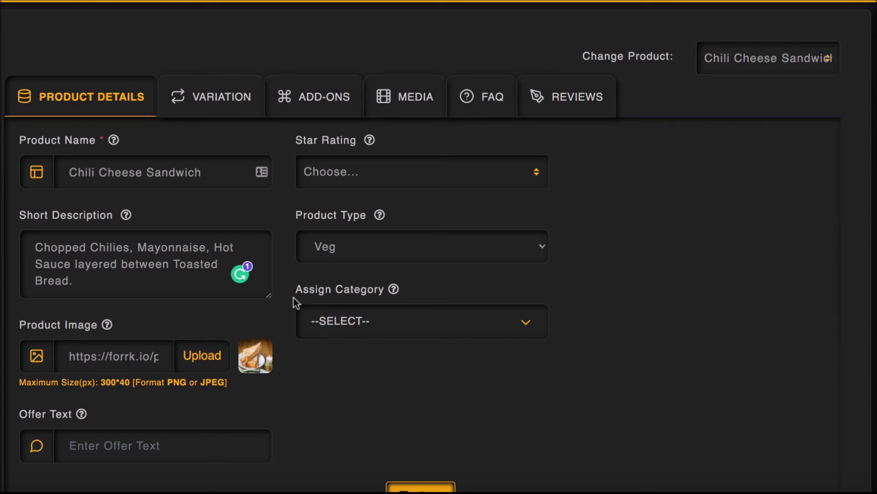
left_click(225, 92)
scroll(347, 269, "down", 1)
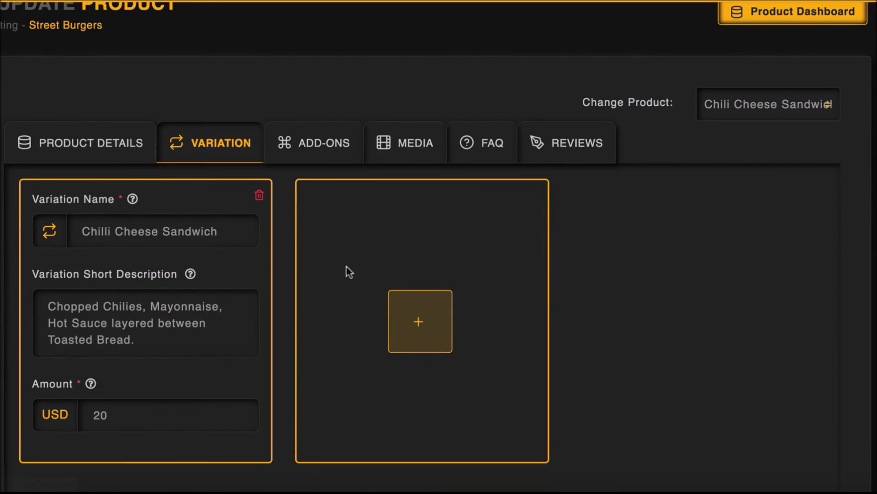
left_click(402, 312)
left_click(398, 231)
type("Lar")
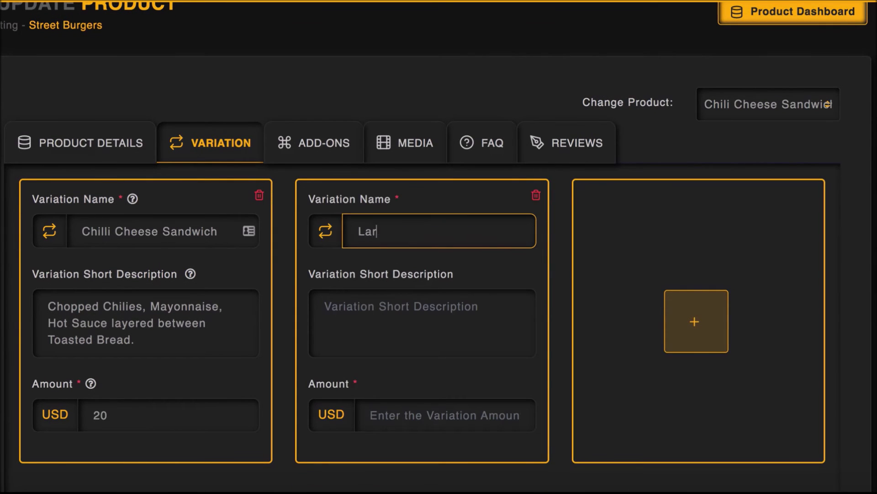
type("ge Size")
left_click(535, 195)
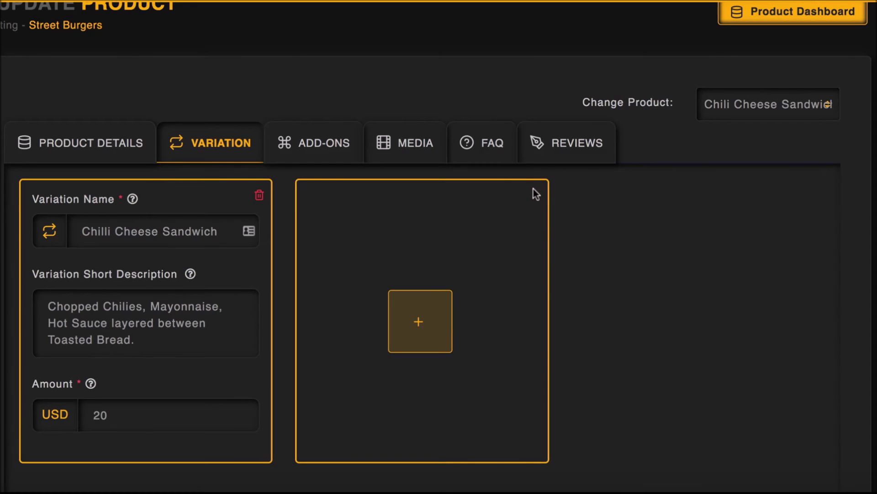
Step: Review the add-ons offered with the Chili Cheese Sandwich, including the name of the first beverage
left_click(298, 153)
scroll(314, 230, "down", 2)
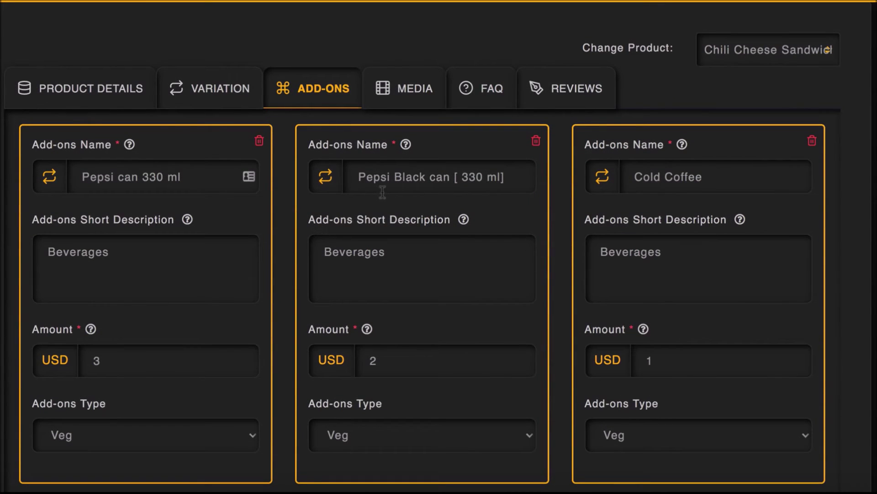
left_click_drag(192, 178, 75, 181)
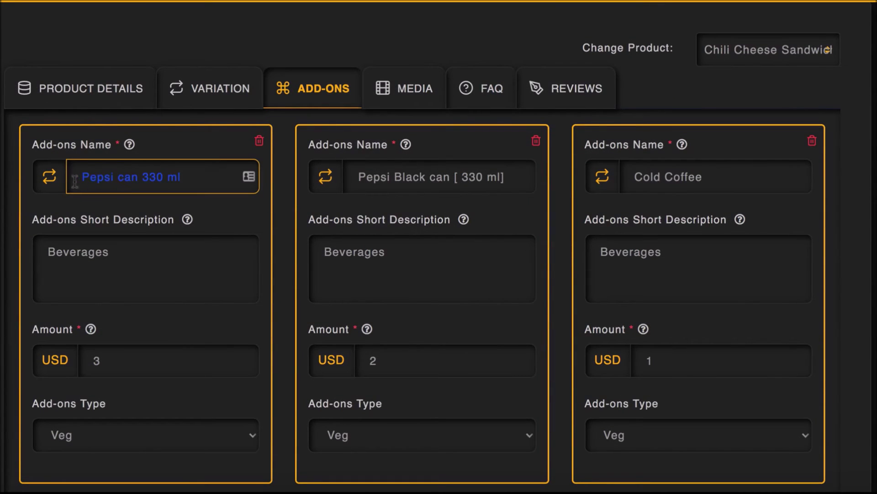
left_click(190, 176)
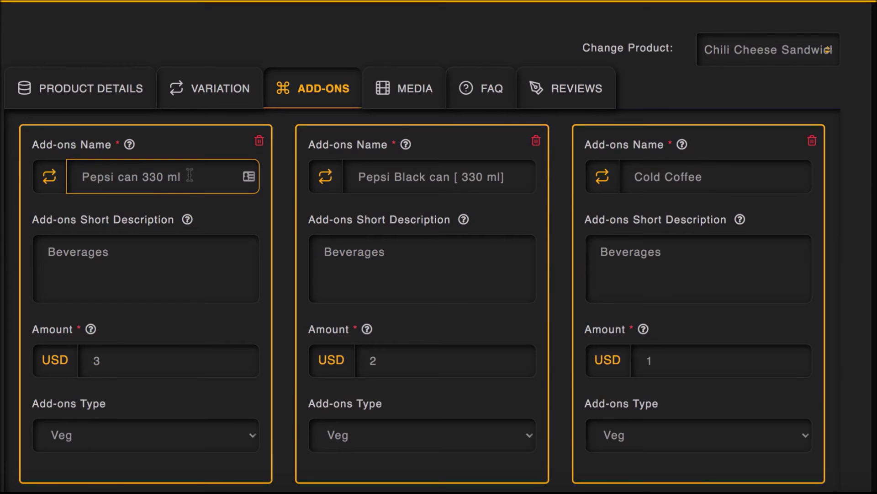
Step: Check the media assigned to the Chili Cheese Sandwich and the option for adding more
left_click(402, 101)
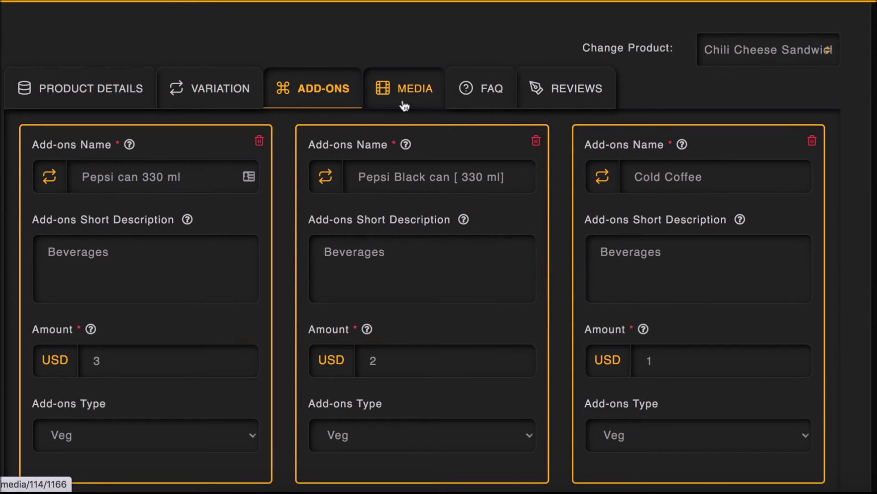
scroll(430, 140, "down", 3)
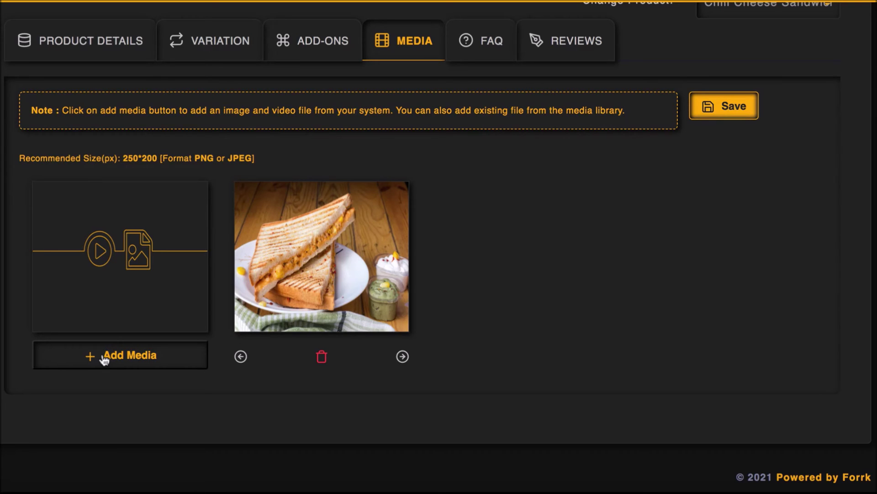
scroll(479, 153, "up", 2)
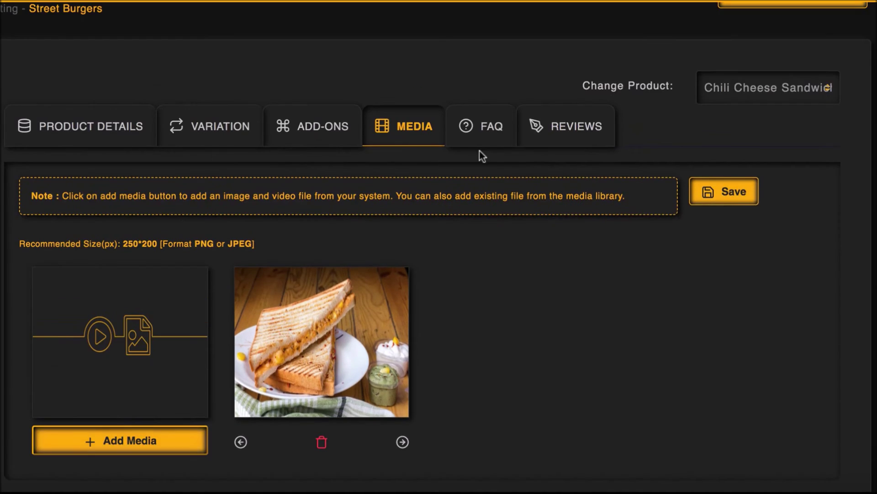
Step: Look over the Chili Cheese Sandwich's FAQs and reviews, and open the form for adding a review
left_click(483, 137)
scroll(465, 328, "down", 3)
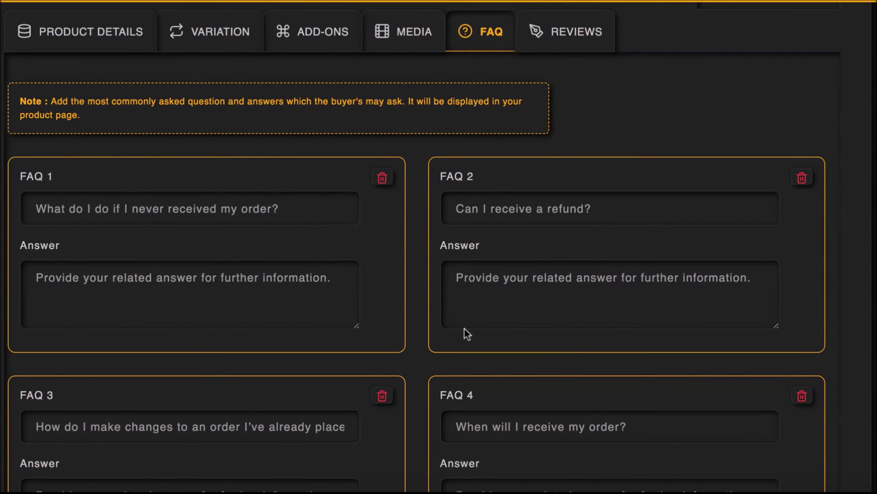
scroll(495, 251, "up", 2)
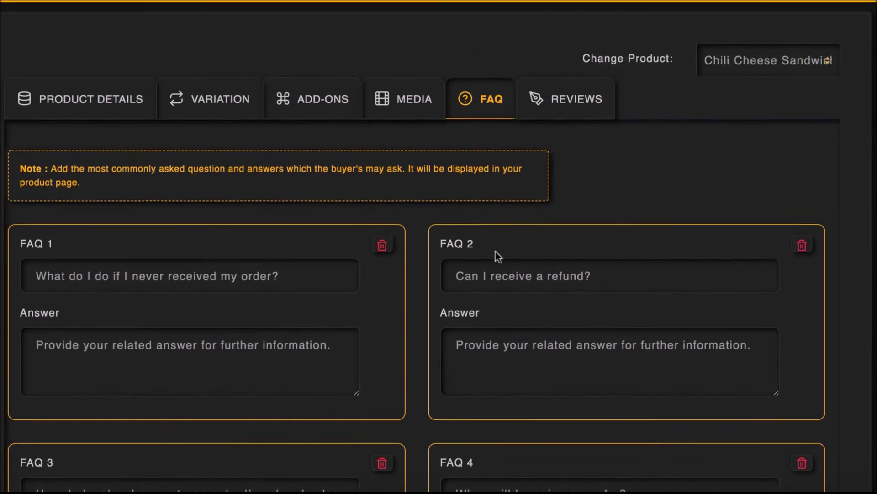
left_click(565, 146)
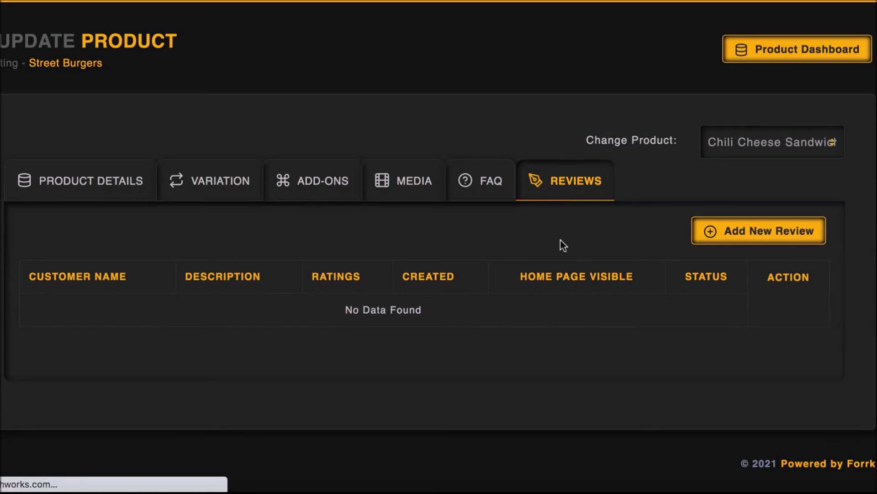
left_click(738, 231)
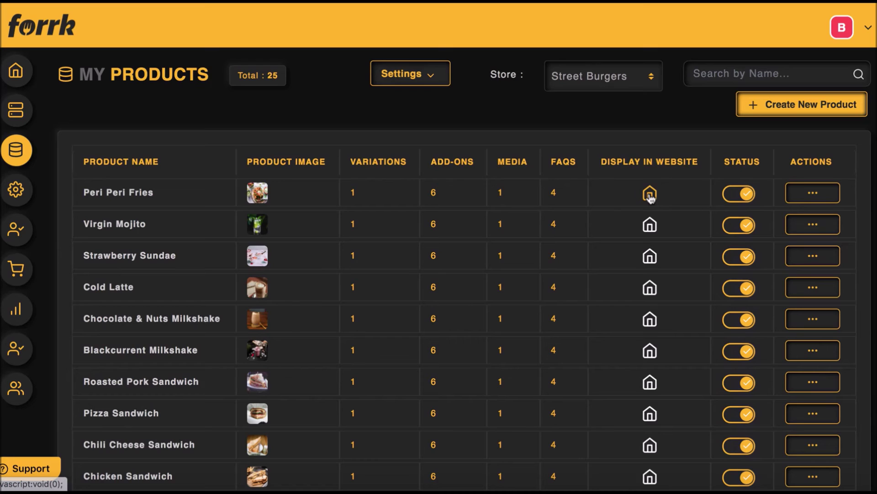
Step: Switch website display on and off for Peri Peri Fries and Virgin Mojito, and deactivate and reactivate Strawberry Sundae
left_click(650, 195)
left_click(650, 224)
left_click(651, 198)
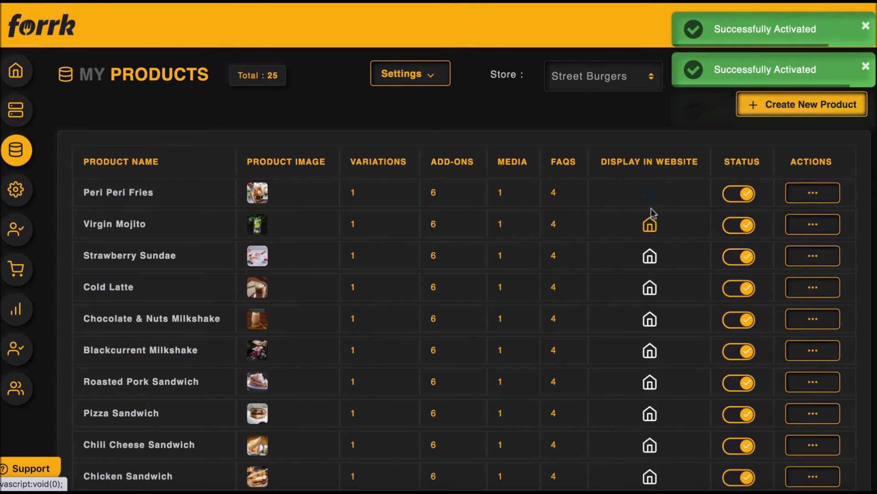
left_click(650, 223)
left_click(866, 147)
left_click(865, 106)
left_click(866, 66)
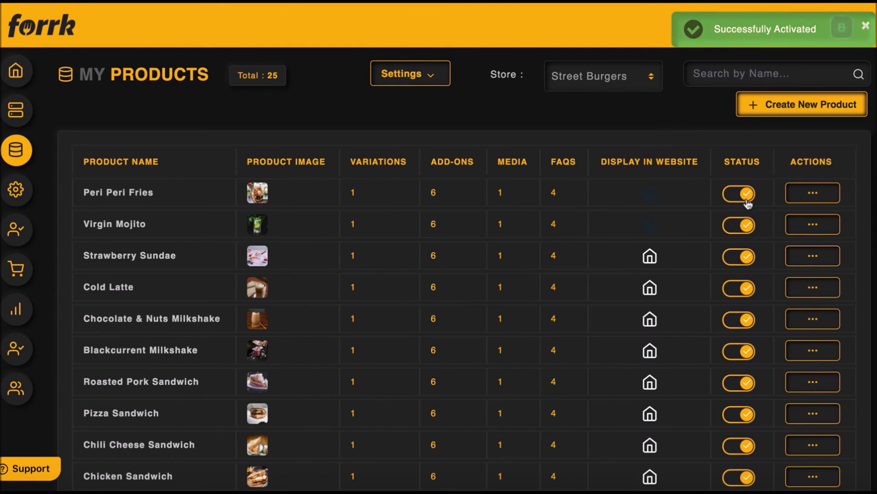
left_click(746, 256)
left_click(746, 256)
Step: Try reordering the store's categories by moving Burgers above Lite Bites, and close the reorder dialog without saving
left_click(444, 73)
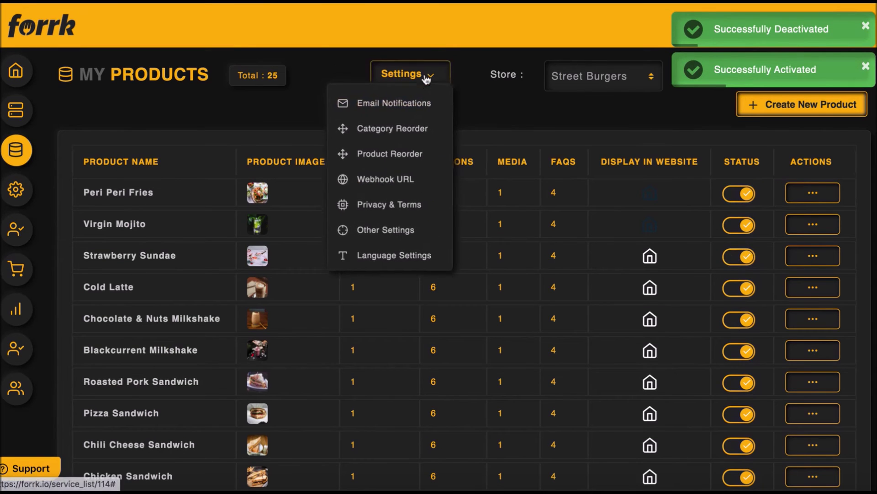
left_click(382, 137)
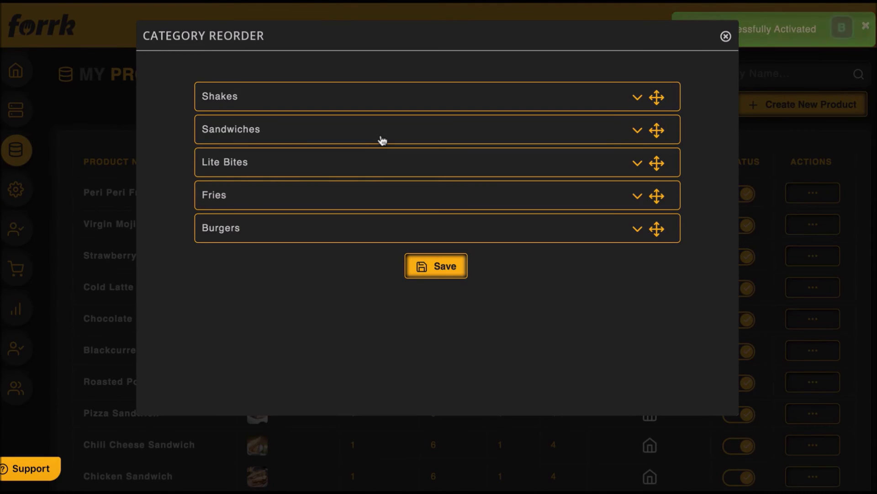
left_click_drag(380, 137, 381, 96)
left_click_drag(384, 97, 376, 139)
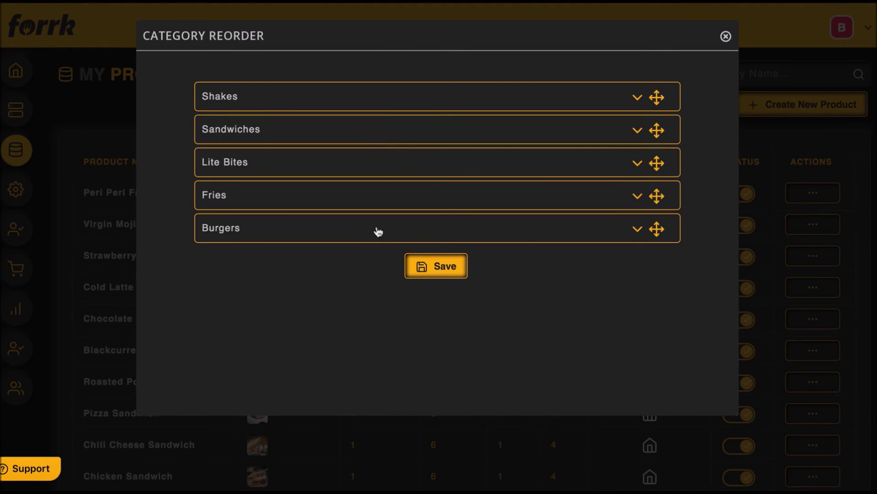
left_click_drag(379, 231, 377, 158)
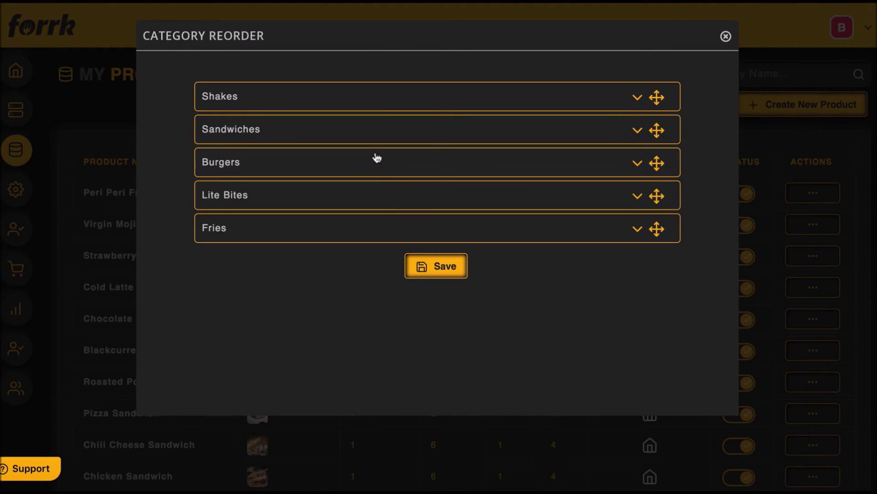
left_click(726, 36)
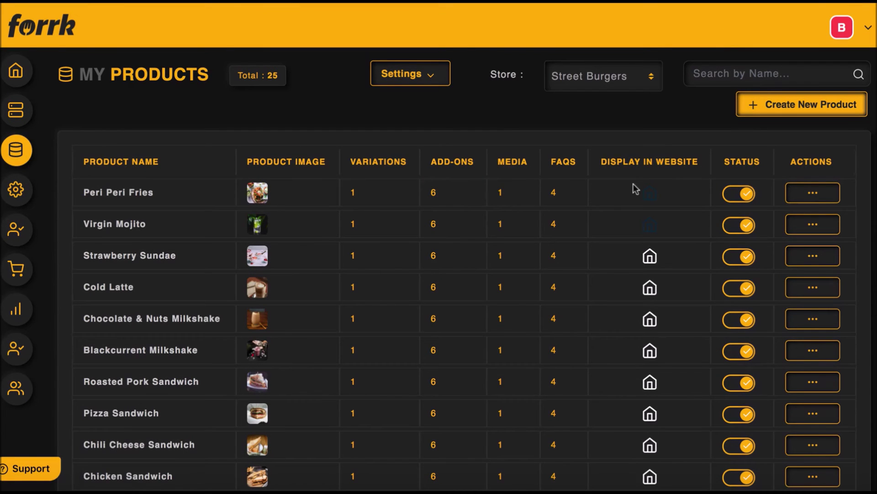
Step: Look through the Street Burgers product list and the store selector, keeping Street Burgers selected
scroll(634, 184, "down", 4)
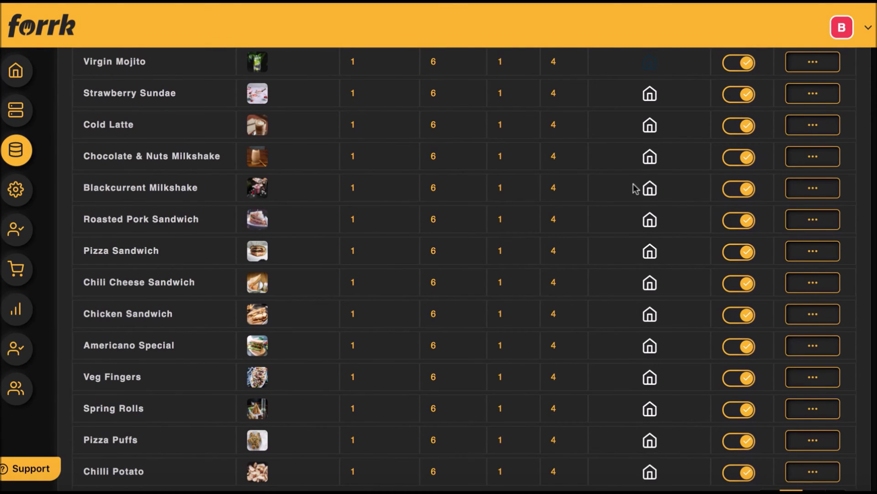
scroll(633, 184, "up", 4)
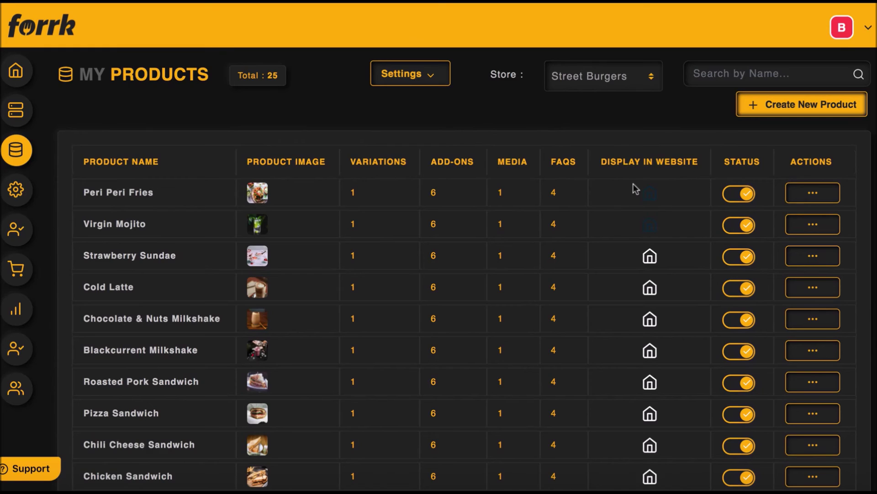
left_click(636, 89)
left_click(626, 112)
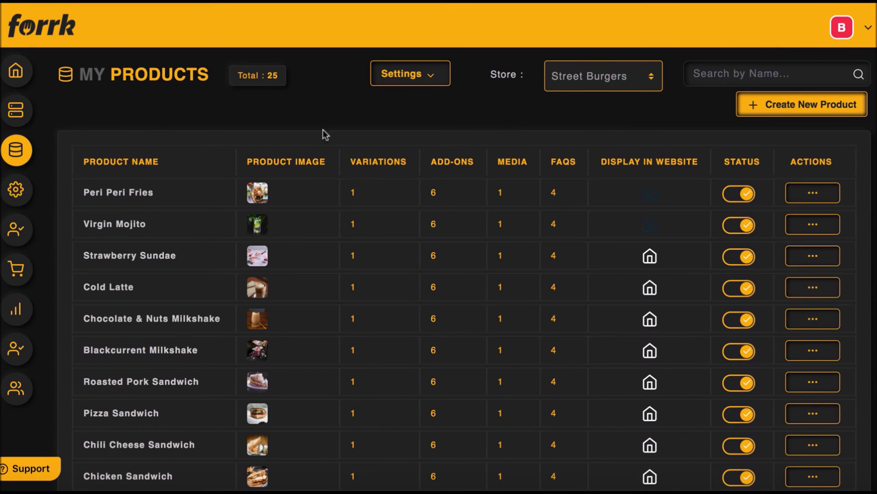
Step: Open the integrations page and look over the available payment gateways for BBQ Heaven LLC
left_click(17, 194)
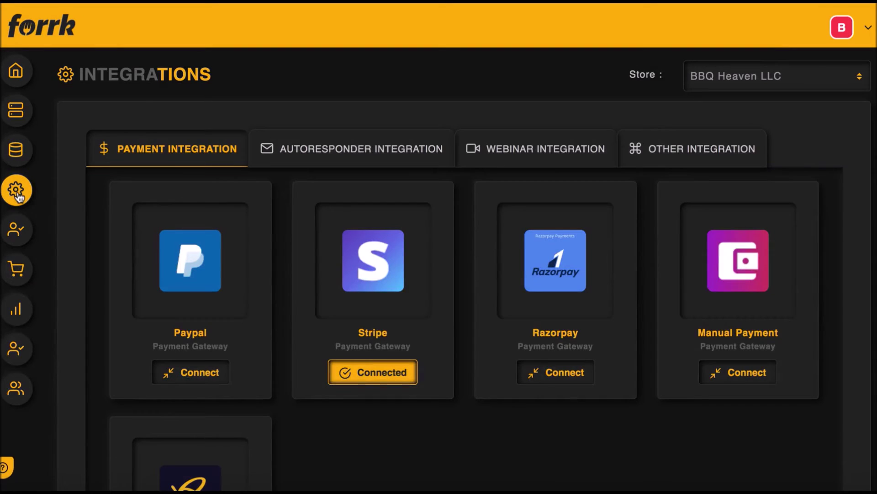
scroll(385, 412, "down", 1)
scroll(385, 413, "down", 1)
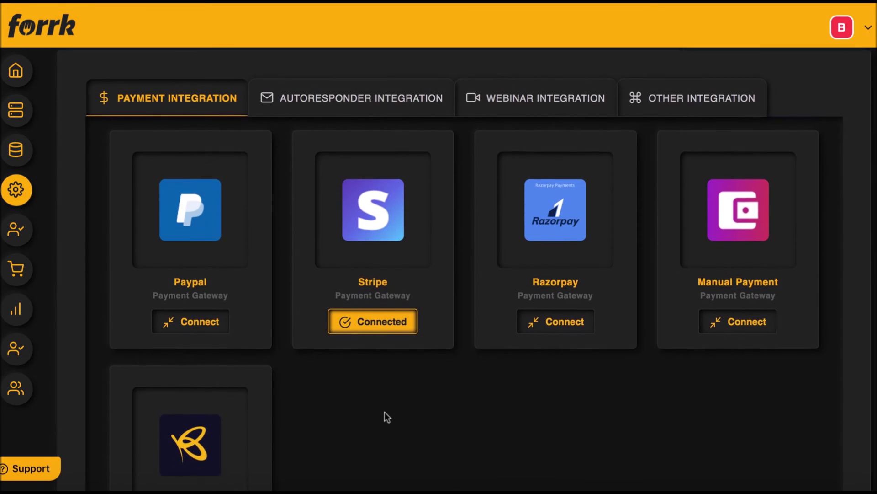
Step: View the Manual Payment and PayPal connection forms and close both without connecting
left_click(719, 305)
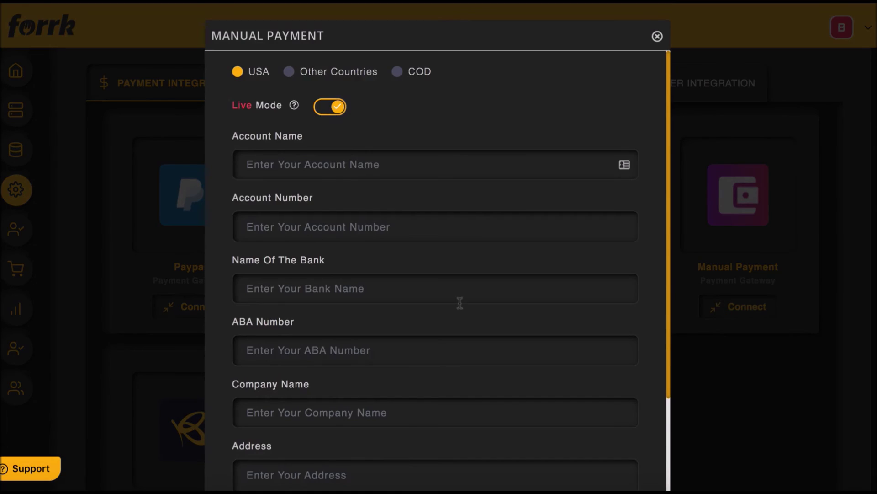
scroll(460, 302, "down", 3)
scroll(460, 302, "up", 3)
left_click(657, 36)
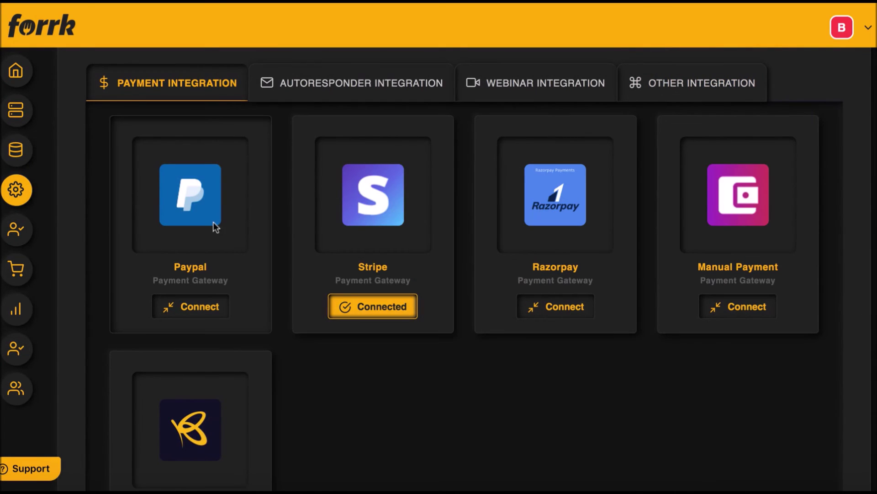
left_click(192, 307)
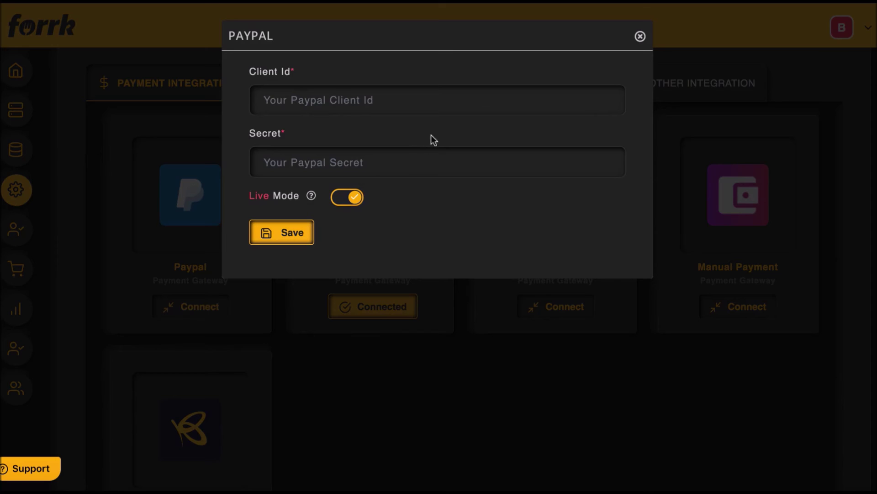
left_click(640, 36)
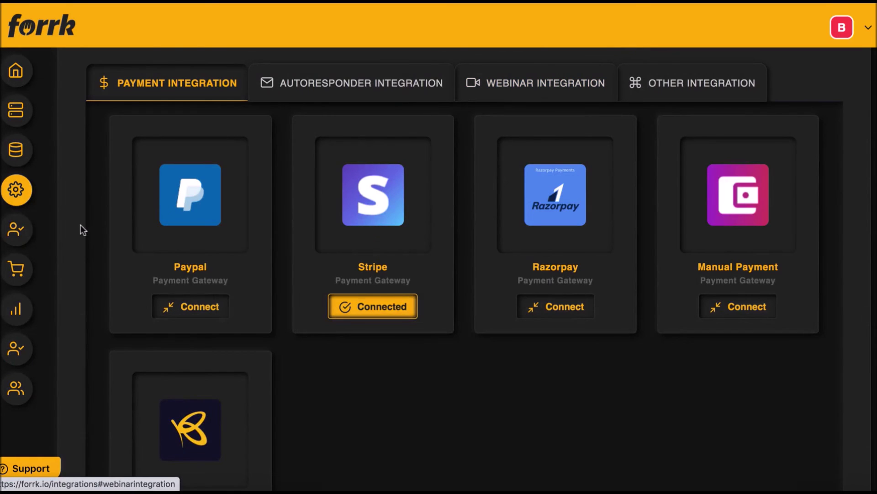
Step: Start a new client in client management and enter "New Client Here" as the client's name
left_click(20, 231)
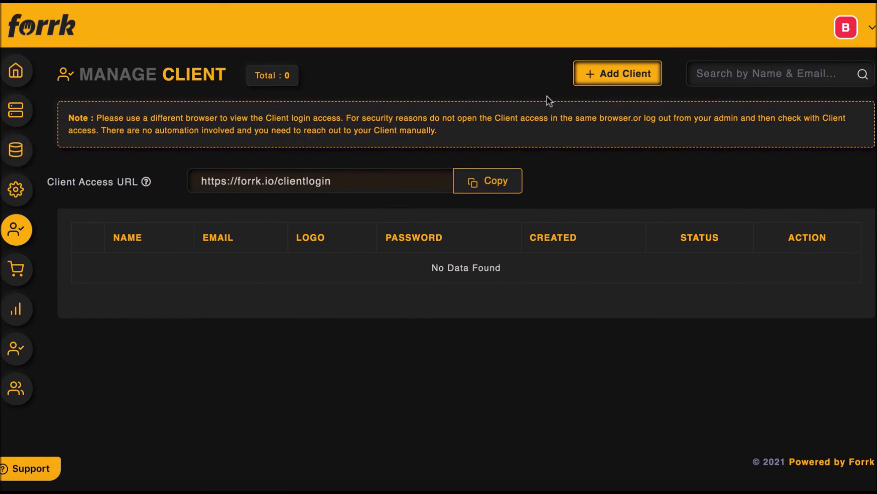
left_click(588, 77)
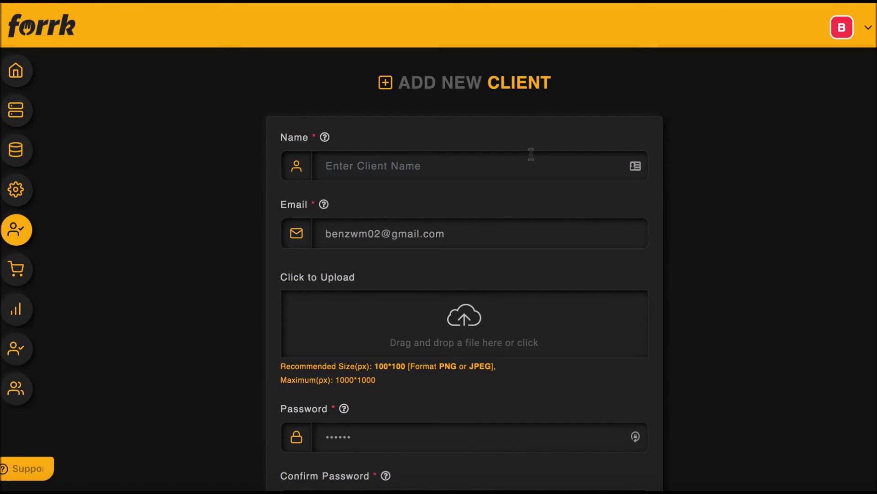
scroll(494, 220, "down", 2)
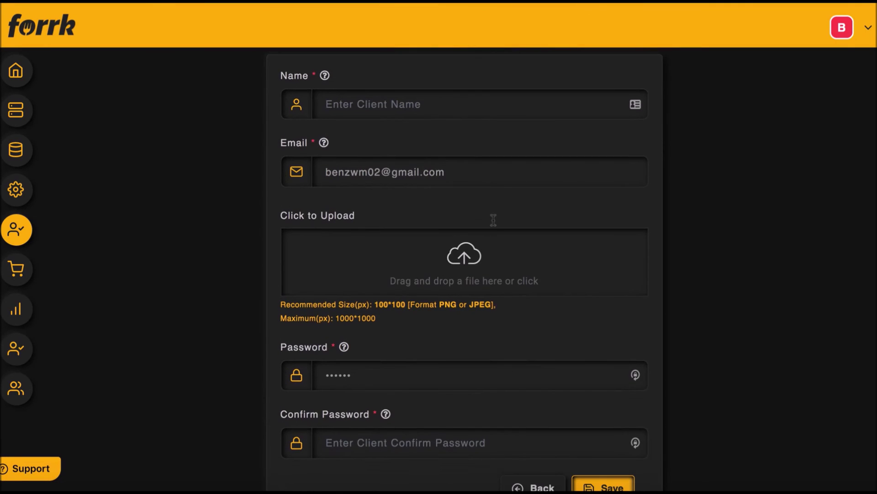
left_click(417, 105)
type("New C")
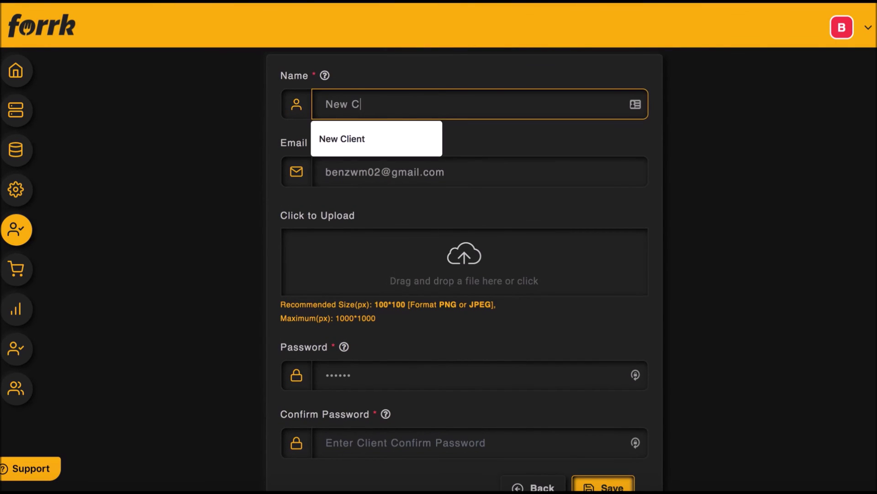
type("lient Here")
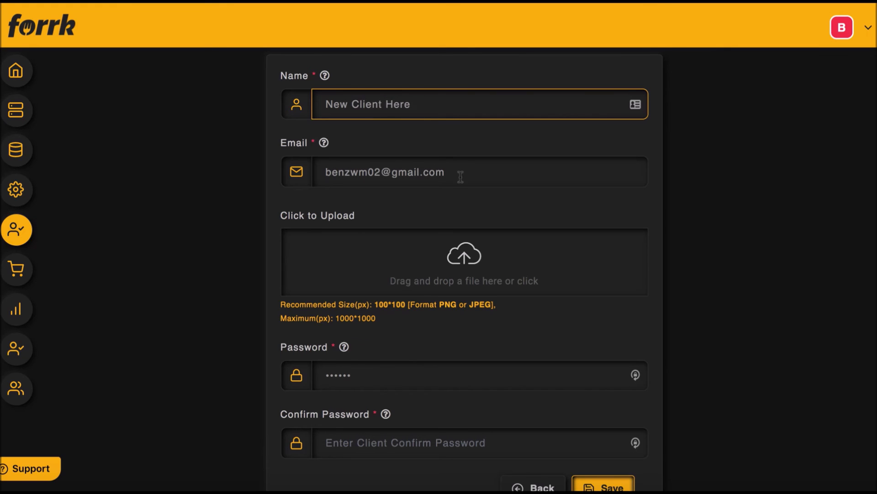
Step: Replace the prefilled address in the new client's email field with the text "their email"
scroll(459, 178, "down", 2)
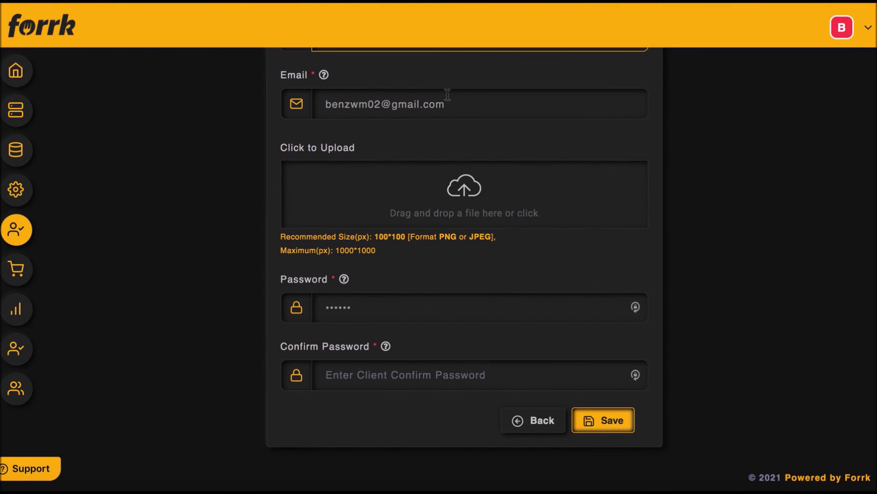
left_click(459, 103)
left_click_drag(459, 102, 270, 97)
type("their ")
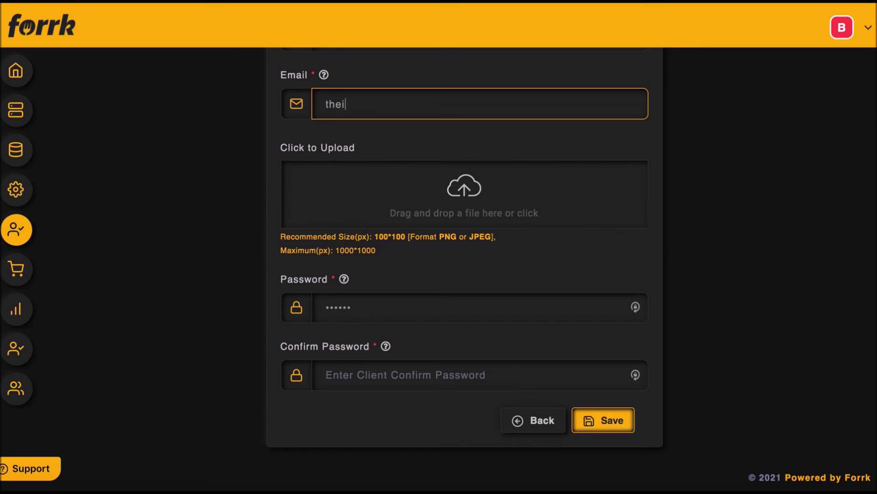
type("email")
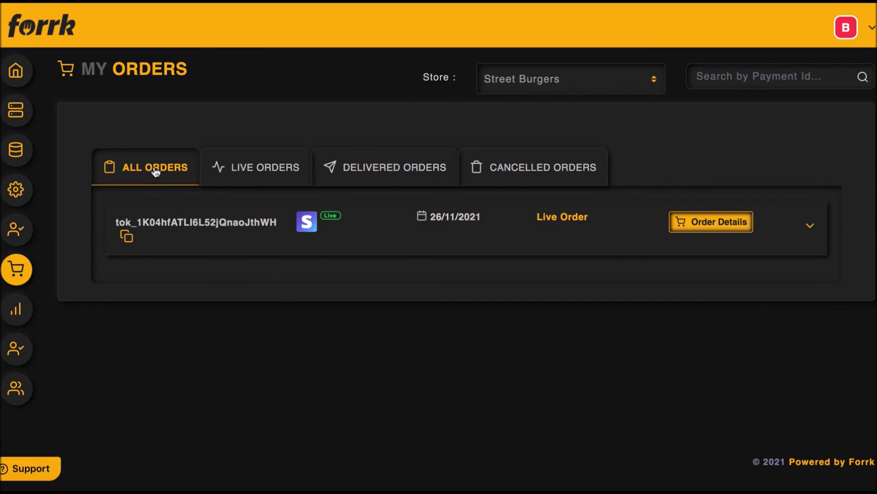
Step: View the live and delivered orders for Street Burgers, and return to the list of all orders
left_click(283, 170)
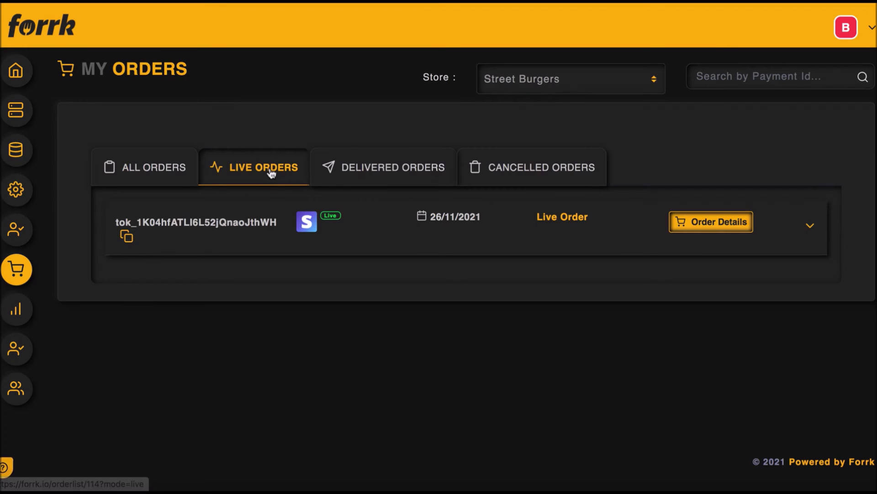
left_click(375, 169)
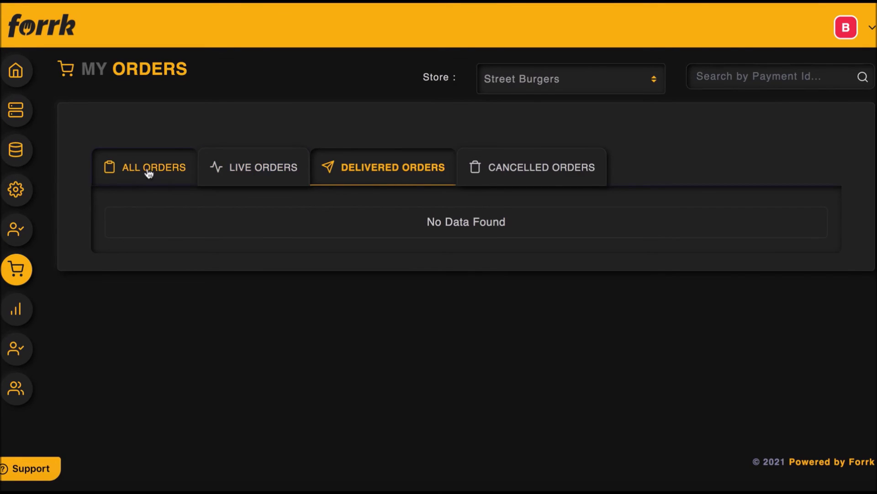
left_click(150, 172)
Step: Check the store choices while keeping Street Burgers selected, and expand and collapse its live order's item list
left_click(566, 86)
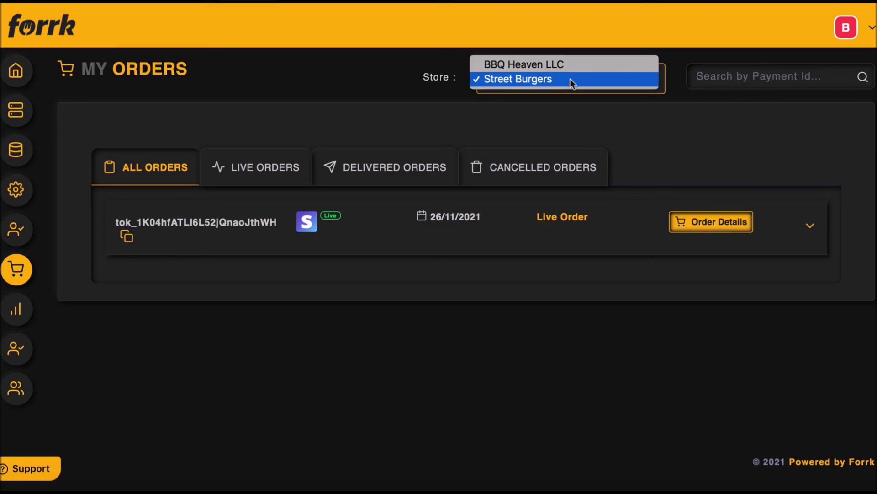
left_click(571, 78)
left_click(812, 227)
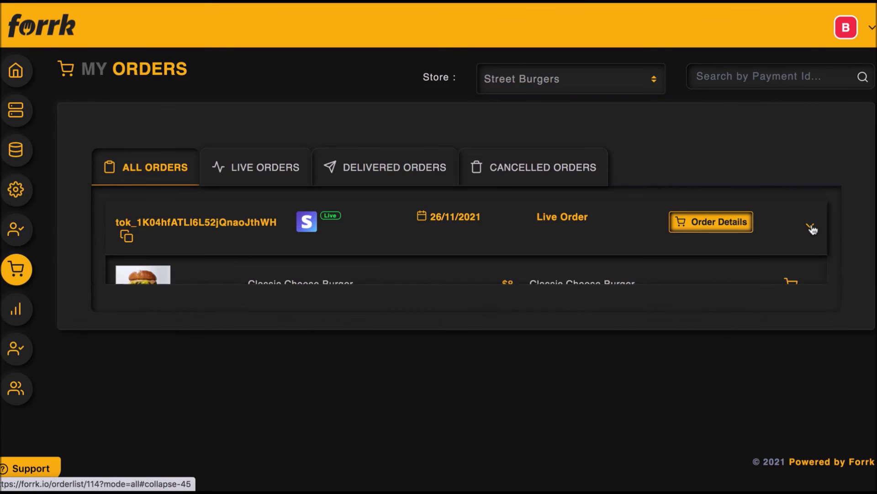
left_click(812, 227)
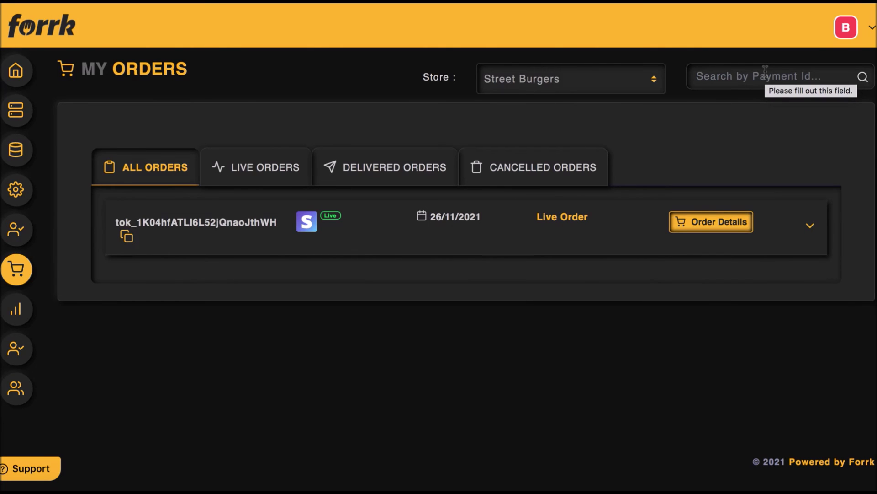
Step: Open customer management and look over the customer list for the Street Burgers store
left_click(23, 348)
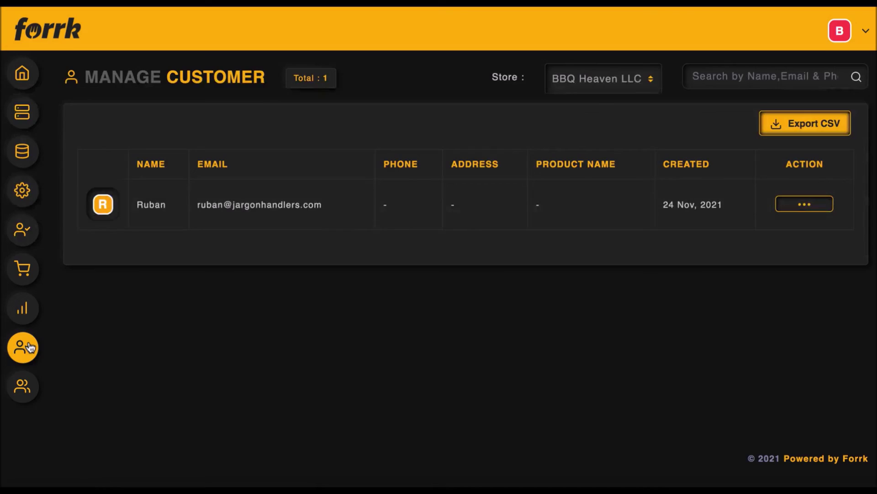
left_click(563, 82)
left_click(604, 92)
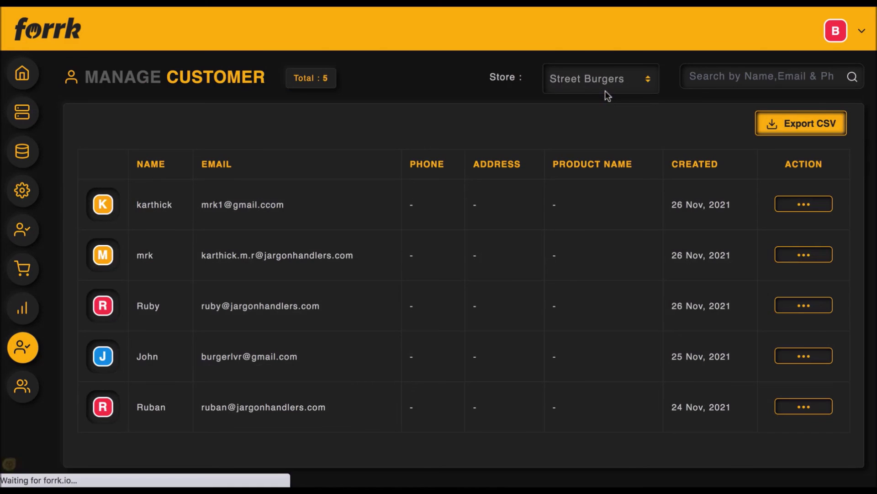
scroll(583, 251, "down", 1)
scroll(583, 251, "up", 1)
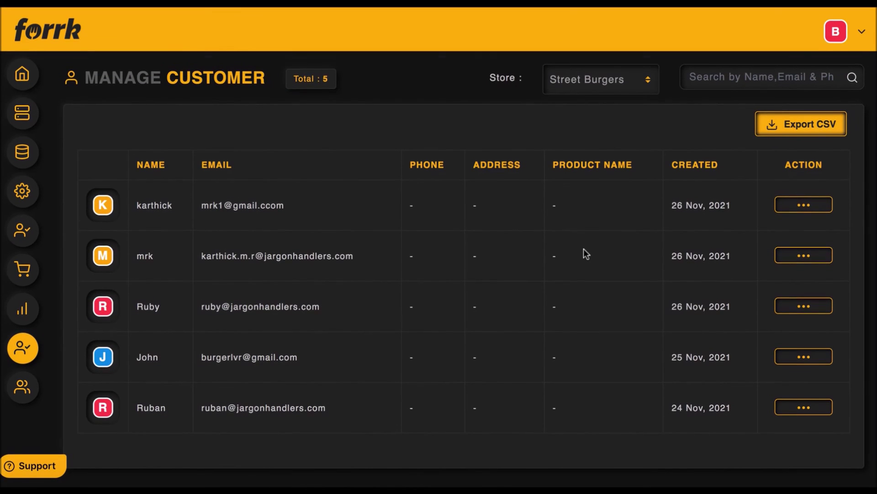
Step: View the subscriber list for BBQ Heaven LLC and open the statistics page
left_click(30, 388)
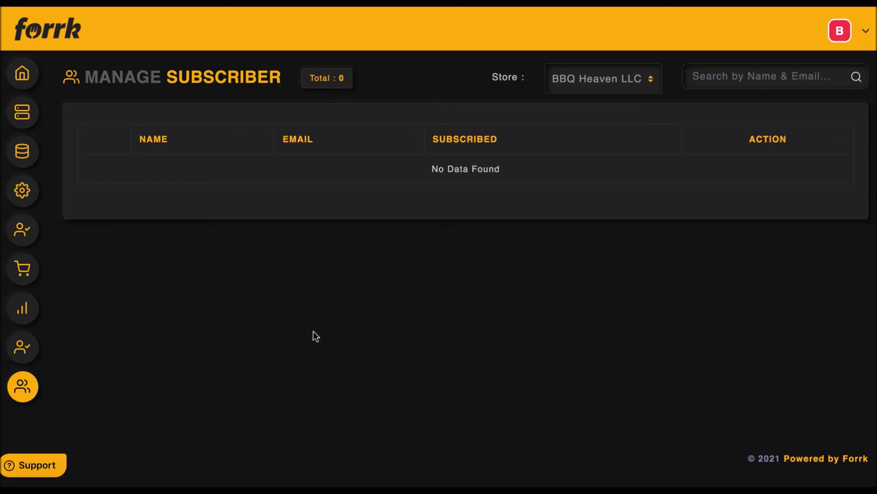
left_click(22, 310)
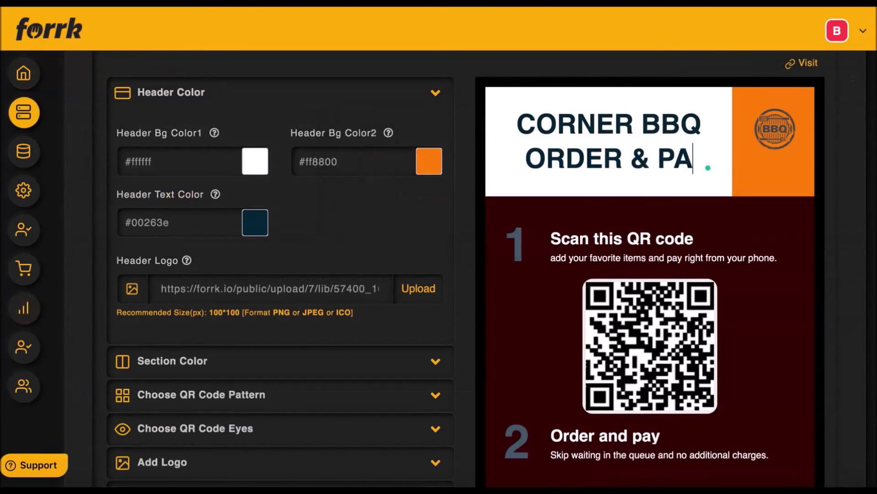
Step: Look through the QR code page settings down to the Scan External URL and Store URL options
scroll(405, 303, "down", 5)
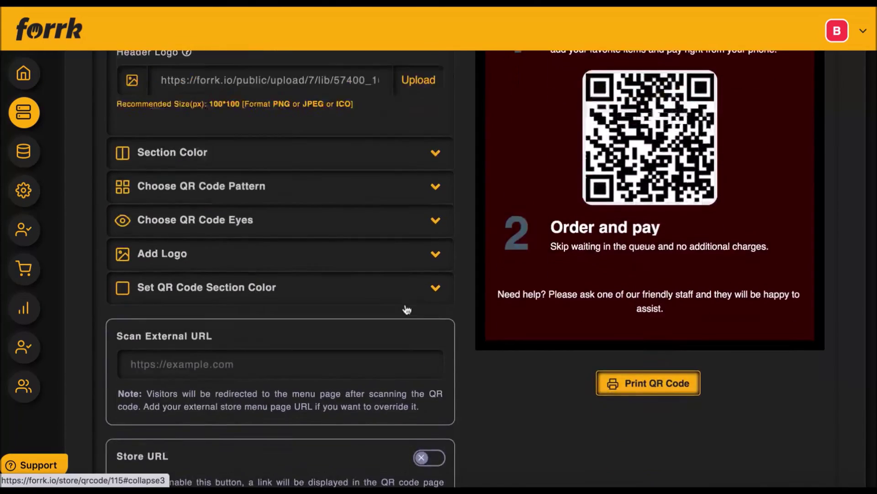
scroll(407, 310, "down", 4)
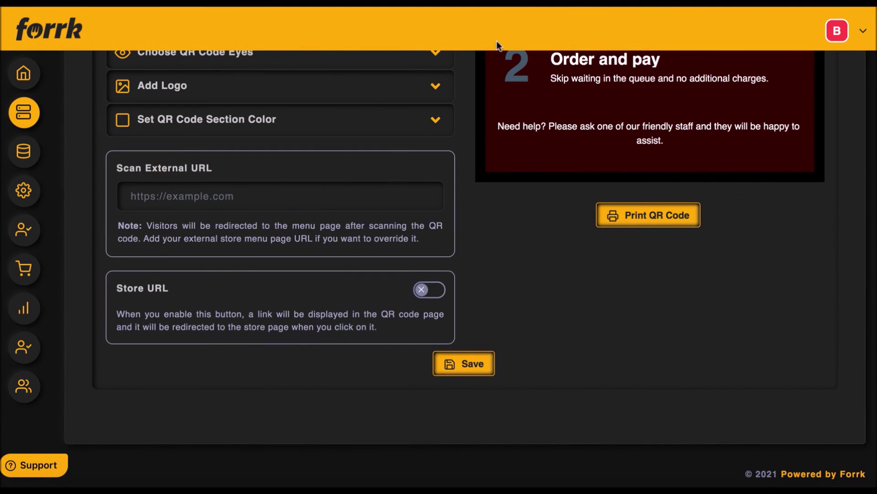